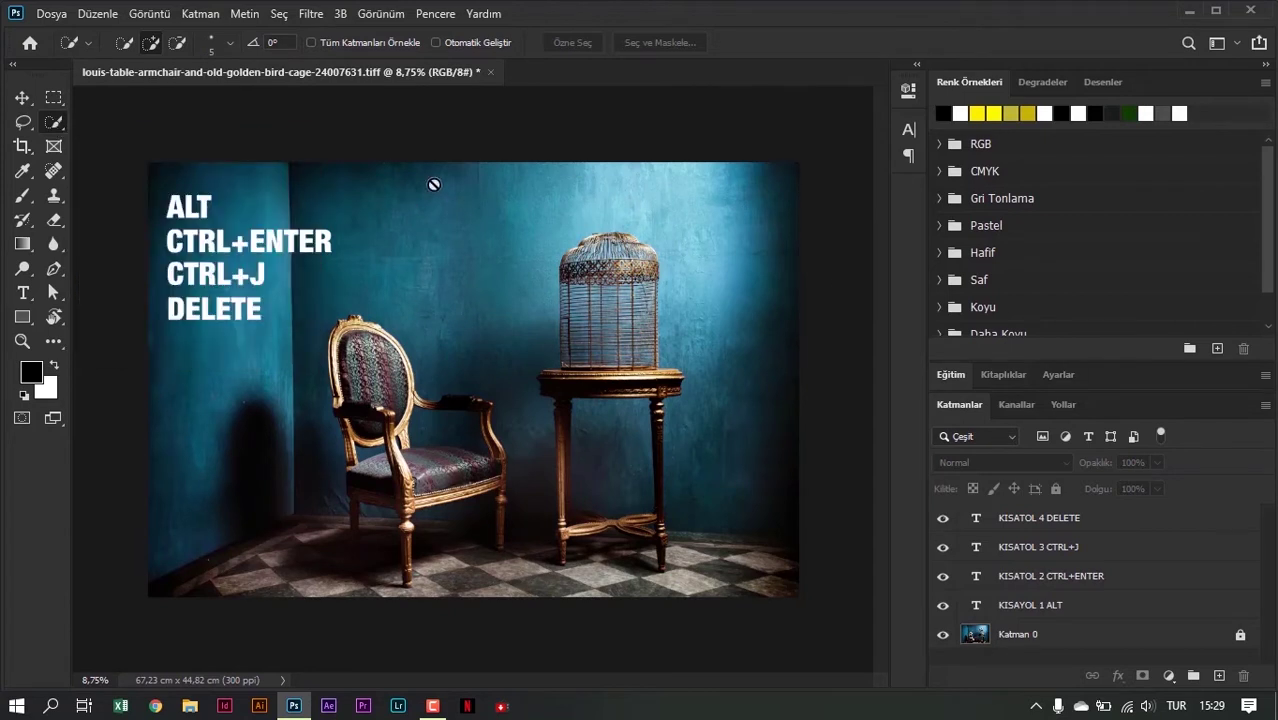
Select the Katman 0 chair photo layer in the Layers panel
click(1030, 643)
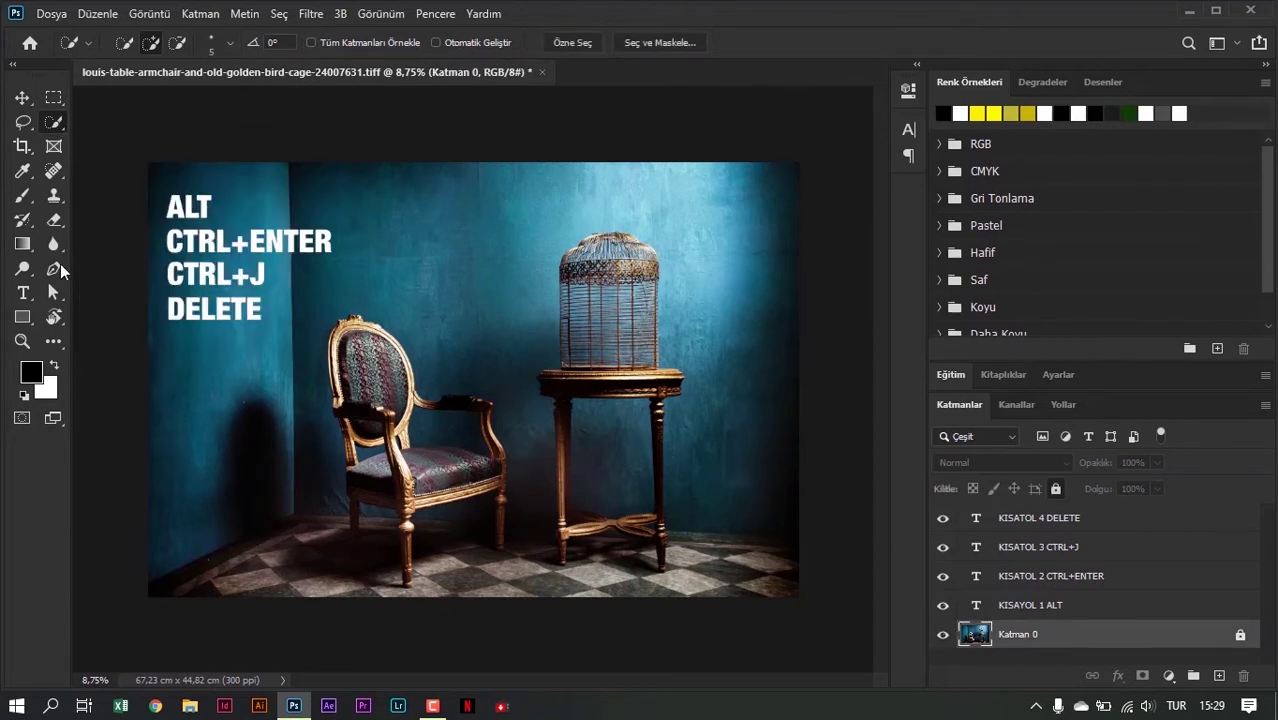
Activate the Pen tool in Path mode and zoom in on the chair's front foot
click(58, 267)
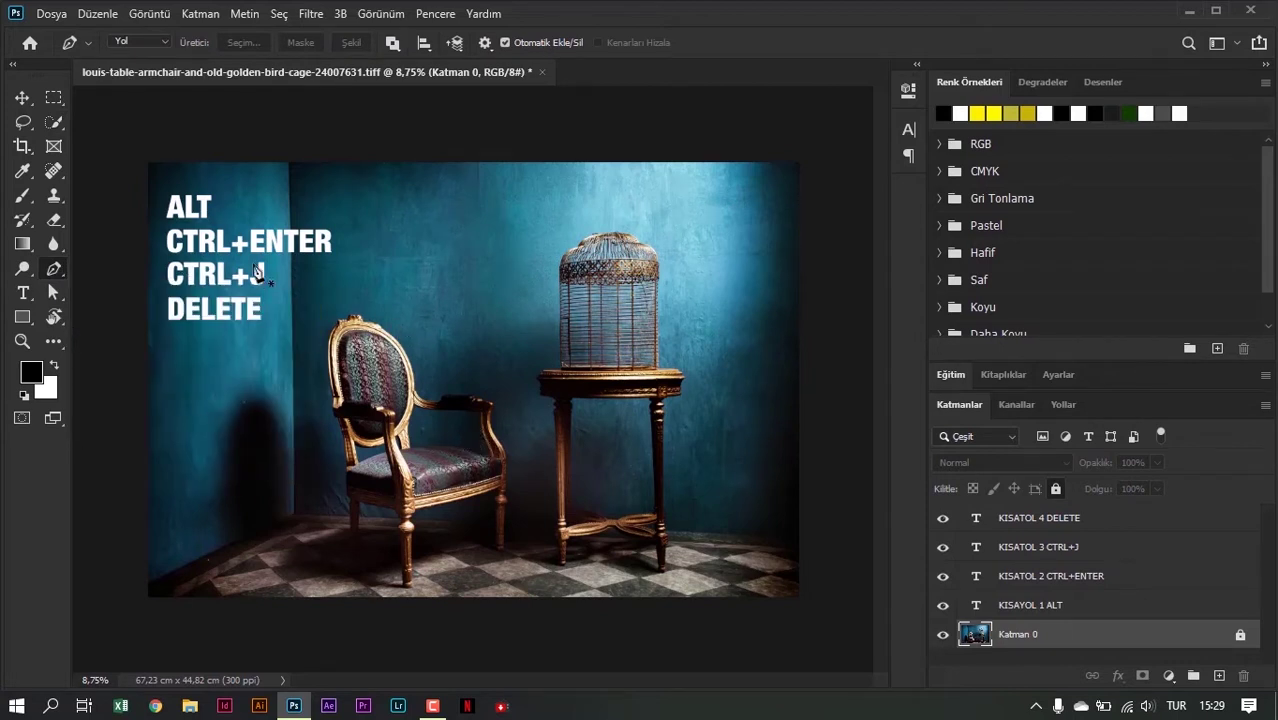
scroll(200, 205, up, 1)
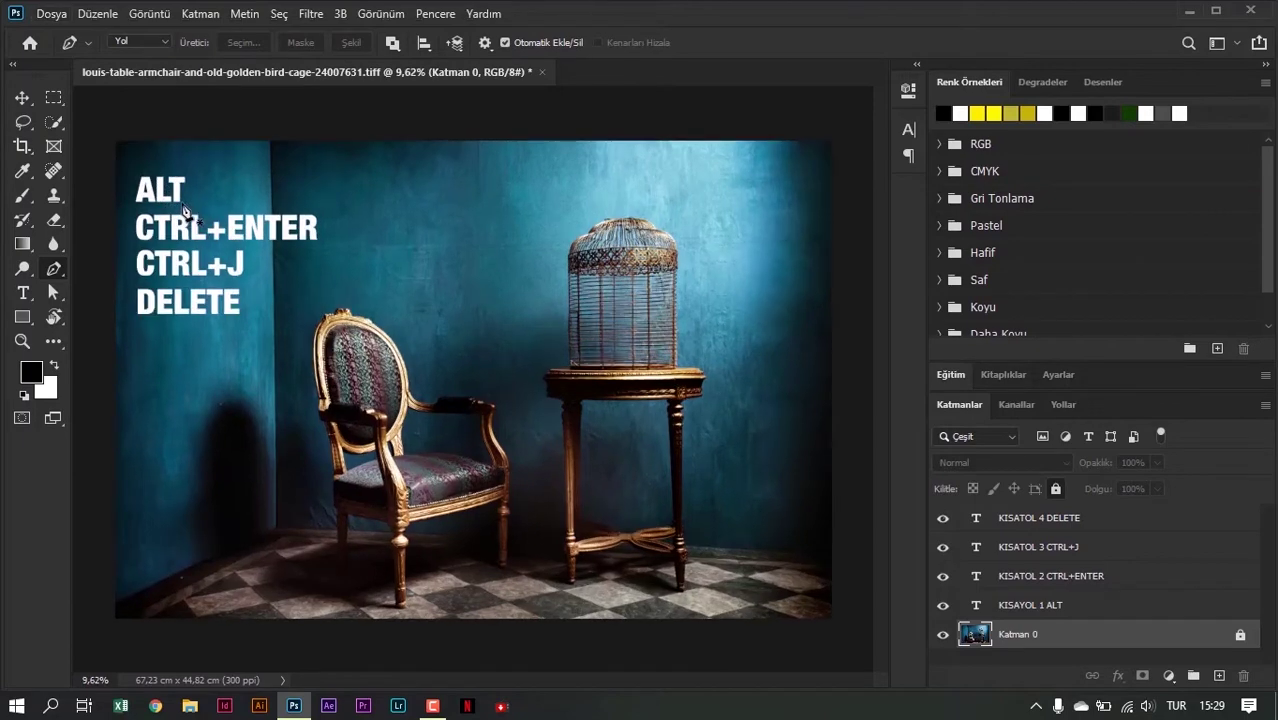
scroll(354, 585, up, 3)
scroll(385, 502, up, 2)
scroll(411, 499, up, 3)
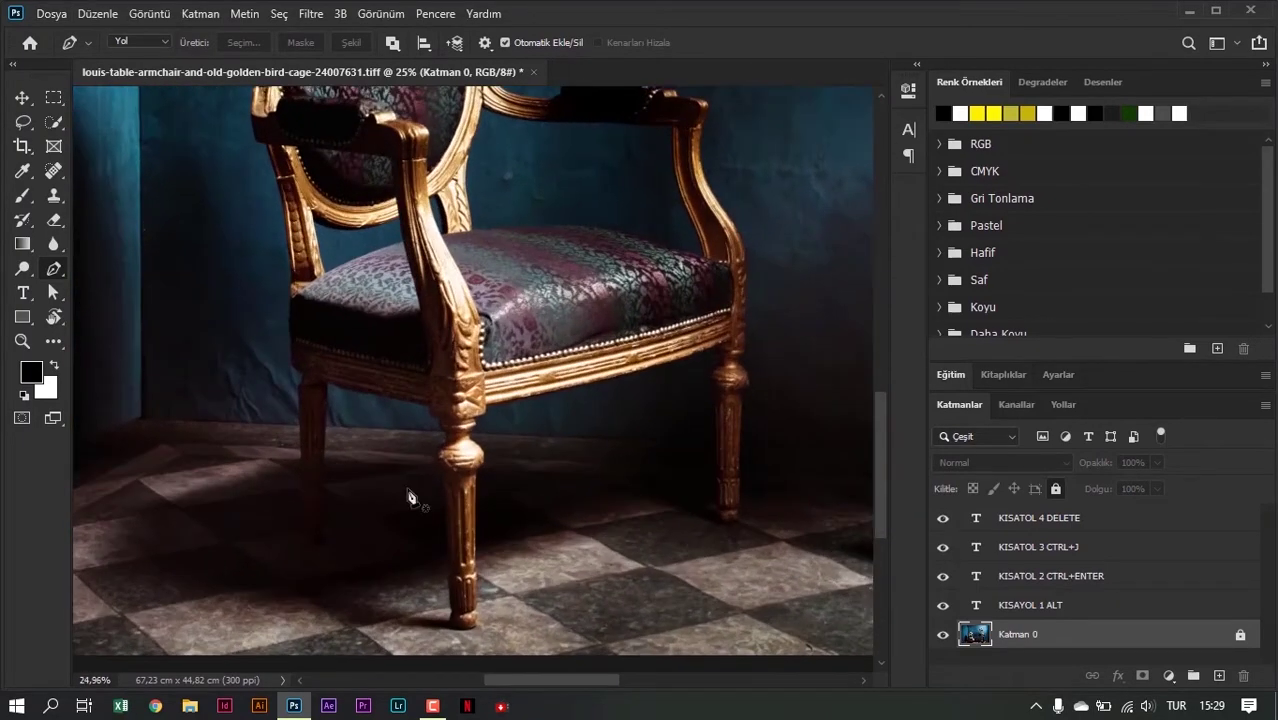
scroll(473, 514, up, 2)
scroll(470, 530, up, 8)
scroll(430, 515, up, 5)
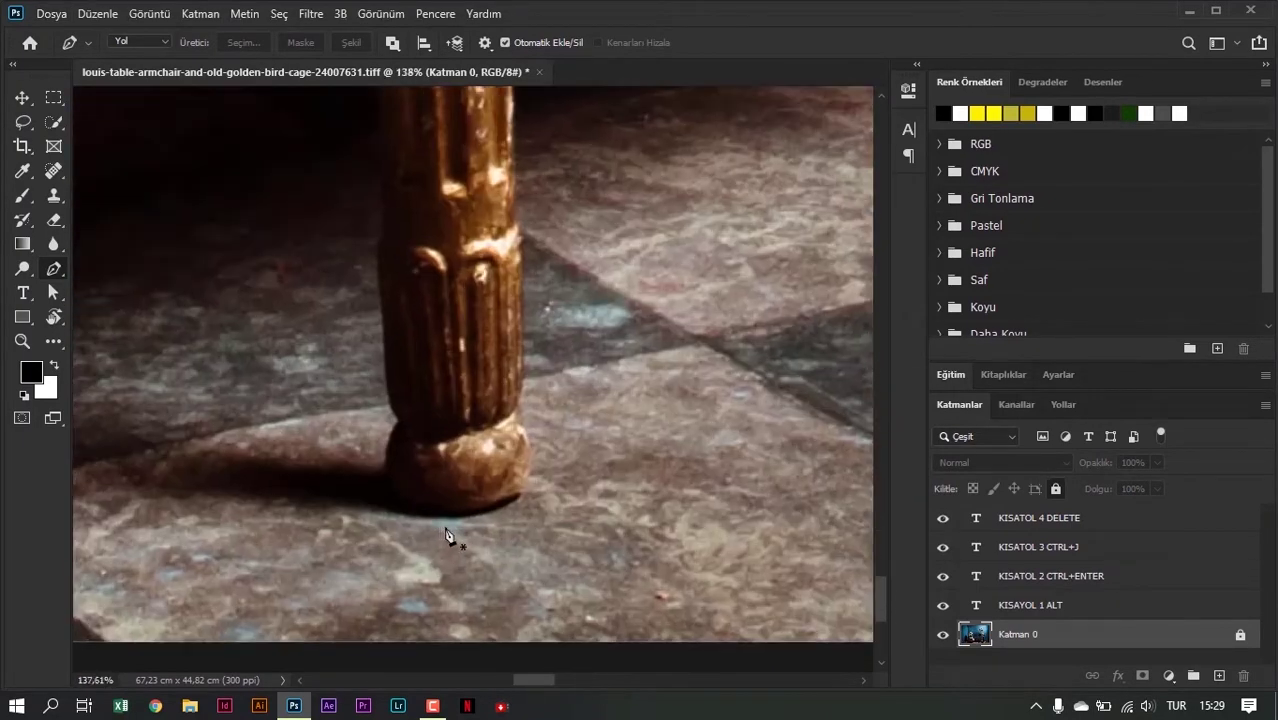
scroll(455, 527, up, 5)
scroll(462, 522, up, 3)
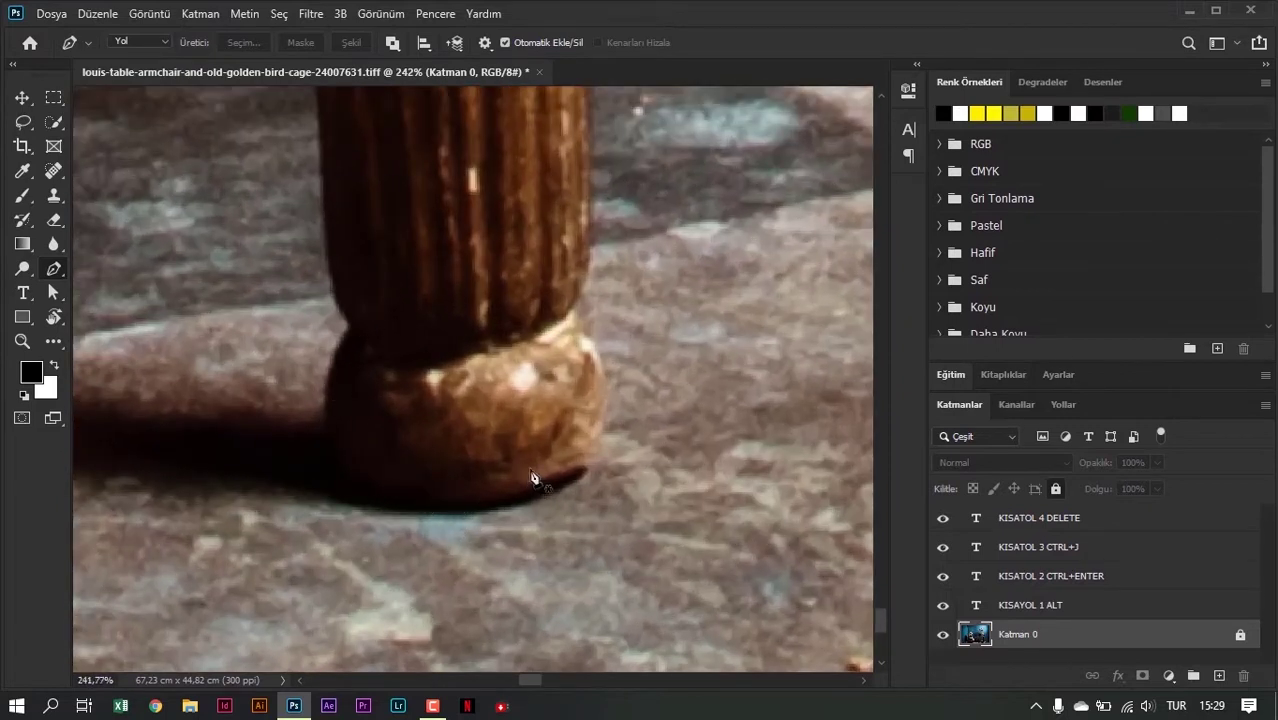
Start the path under the chair foot and curve it around the foot's rounded left side
click(466, 508)
click(339, 463)
drag(339, 463, 320, 380)
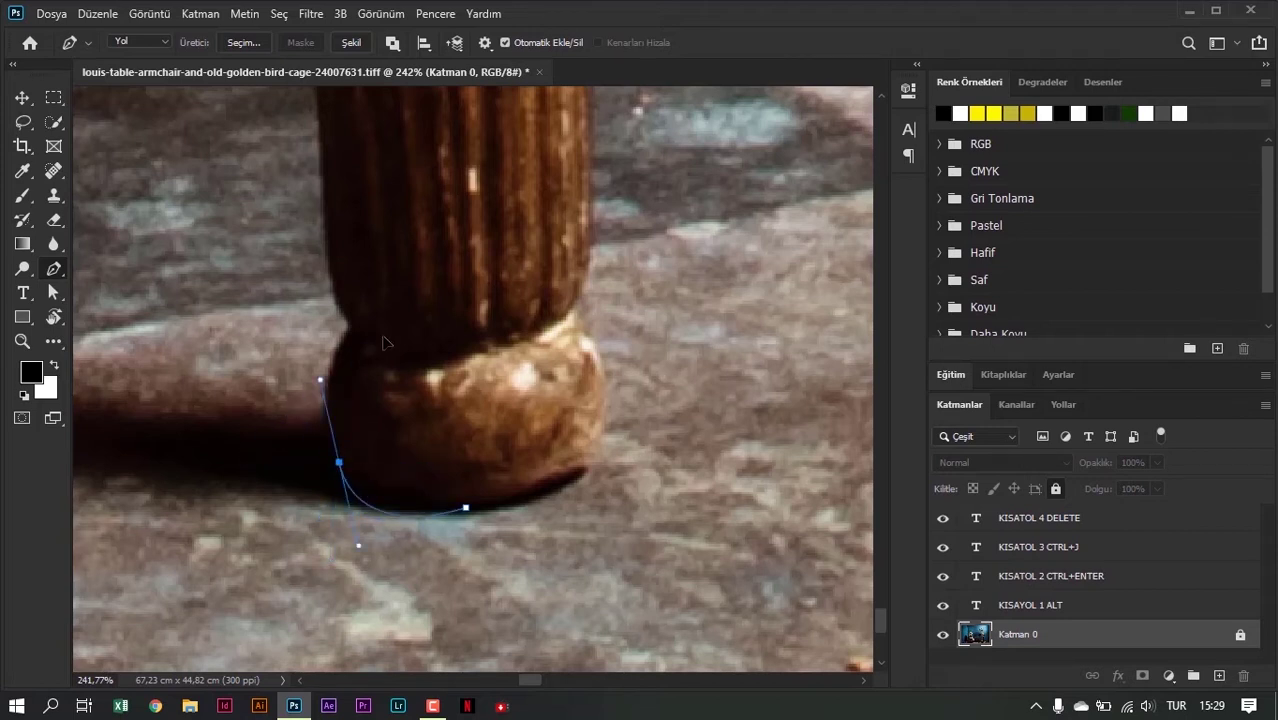
drag(339, 463, 311, 368)
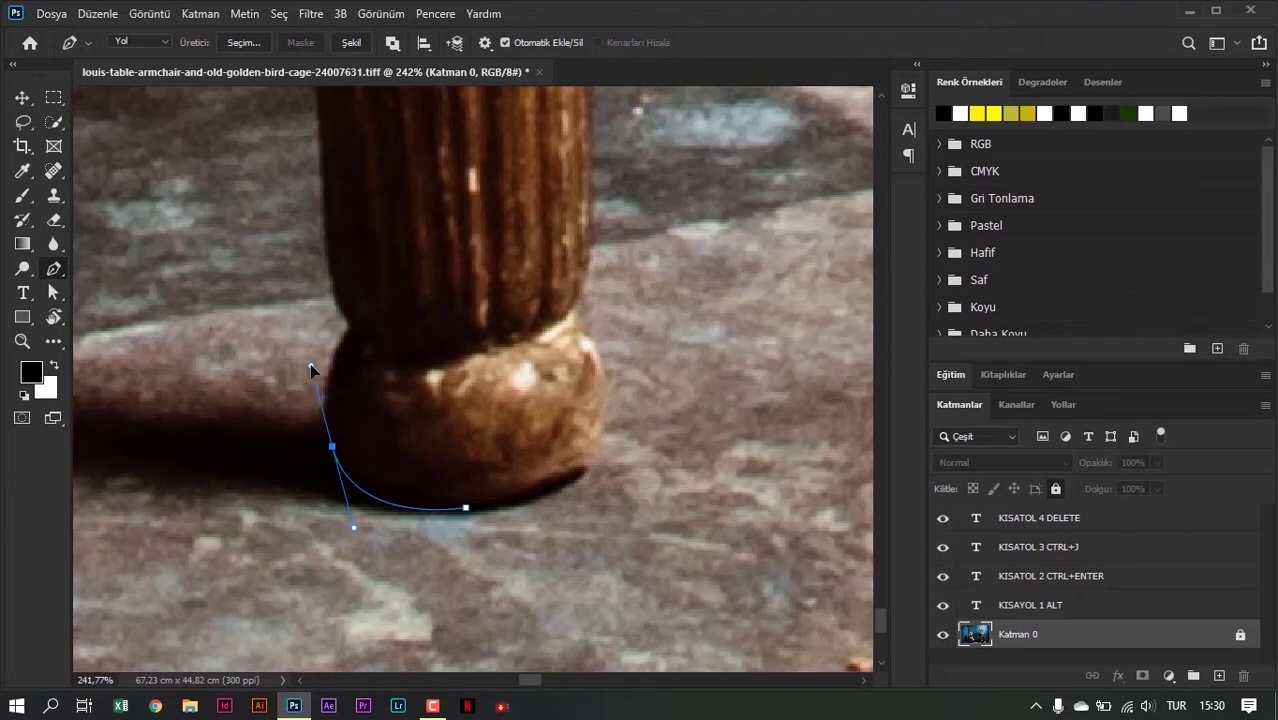
scroll(334, 403, down, 3)
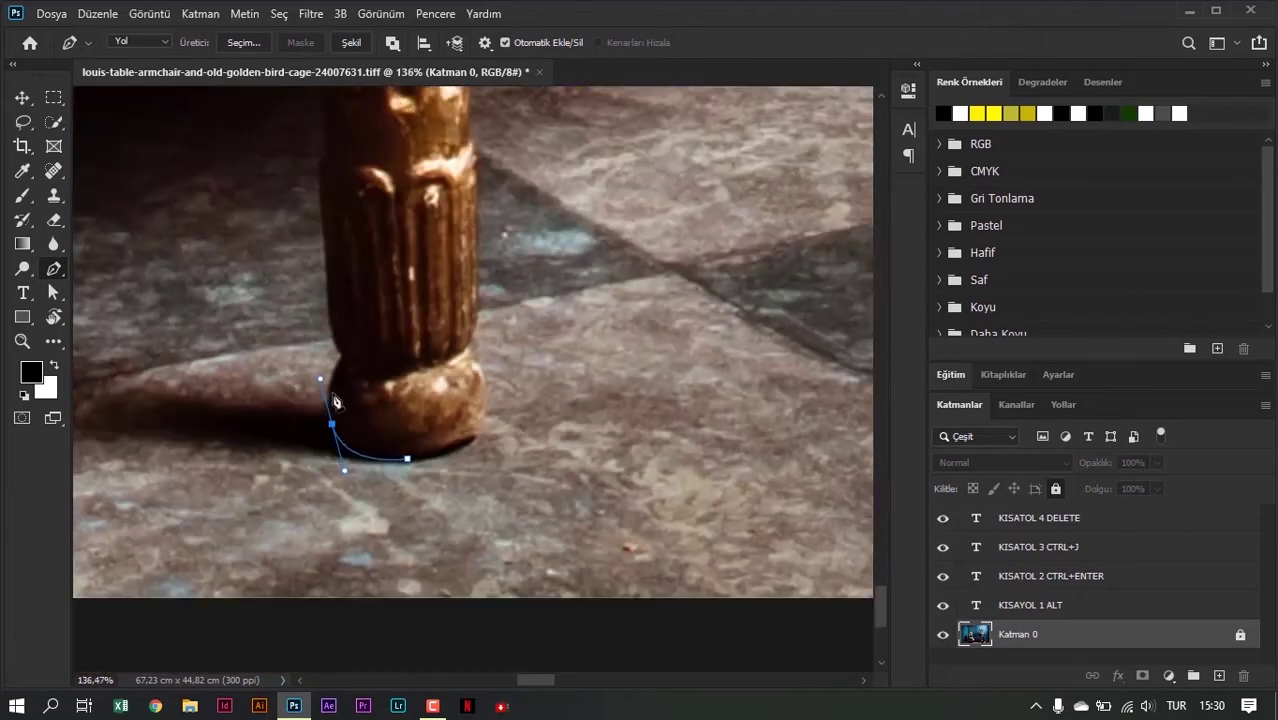
scroll(326, 401, down, 3)
scroll(318, 399, down, 3)
scroll(310, 398, down, 2)
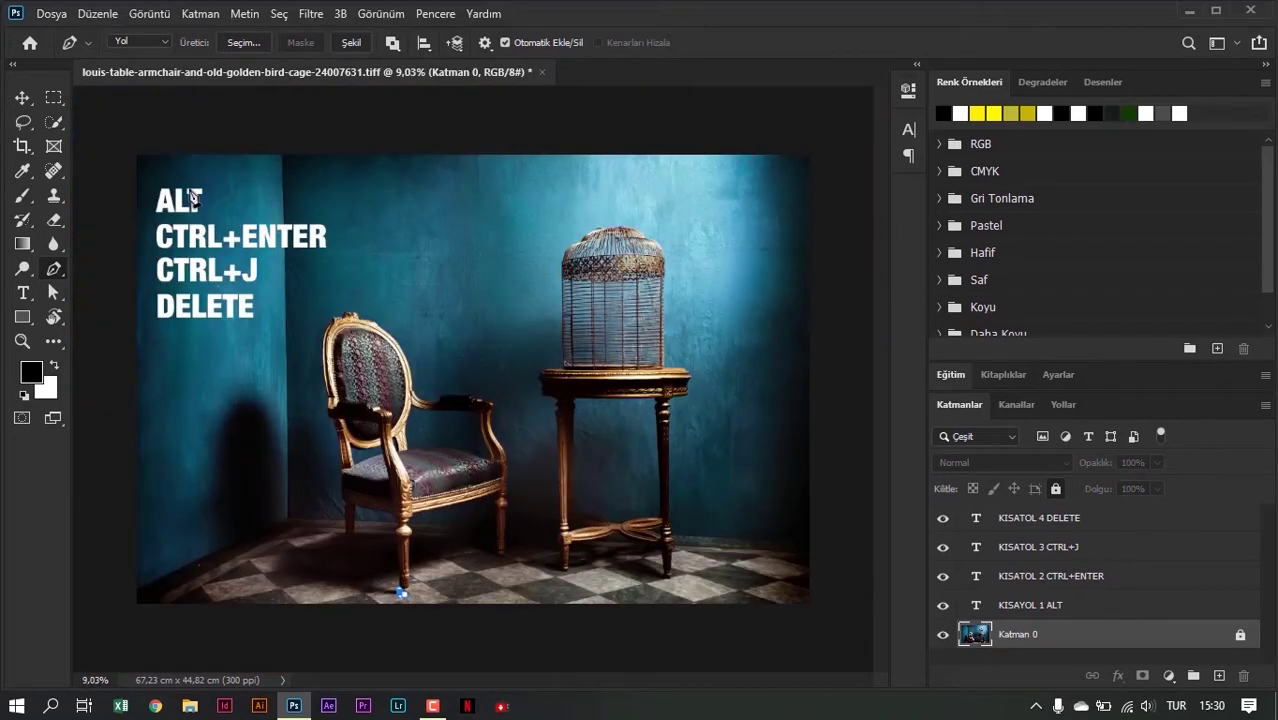
scroll(397, 617, up, 2)
scroll(397, 617, up, 4)
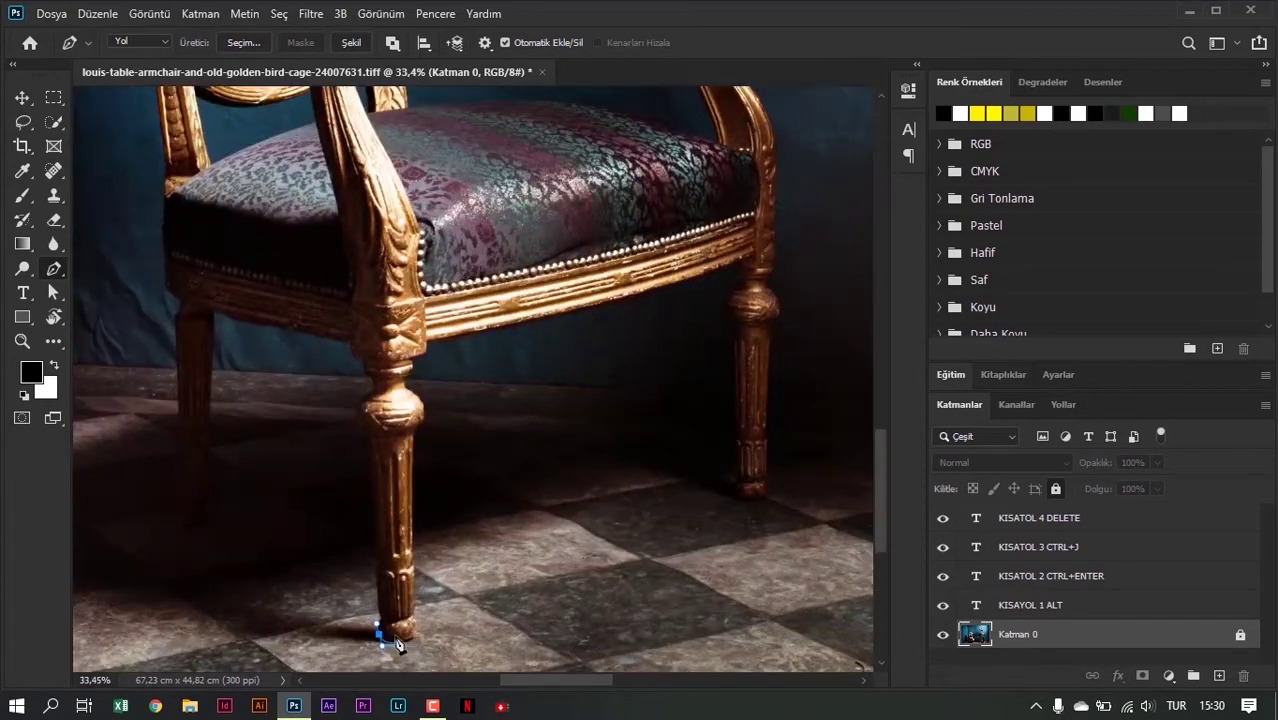
scroll(397, 617, up, 2)
scroll(397, 510, up, 1)
scroll(397, 490, up, 3)
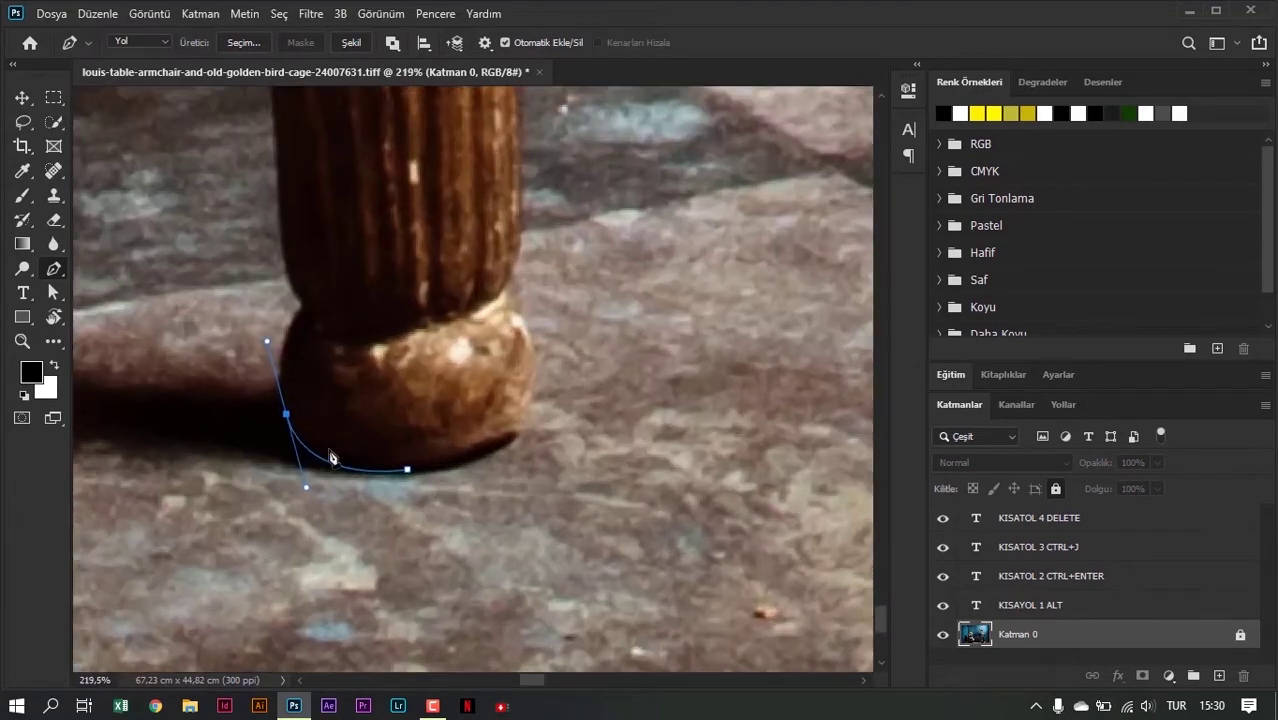
scroll(288, 414, up, 2)
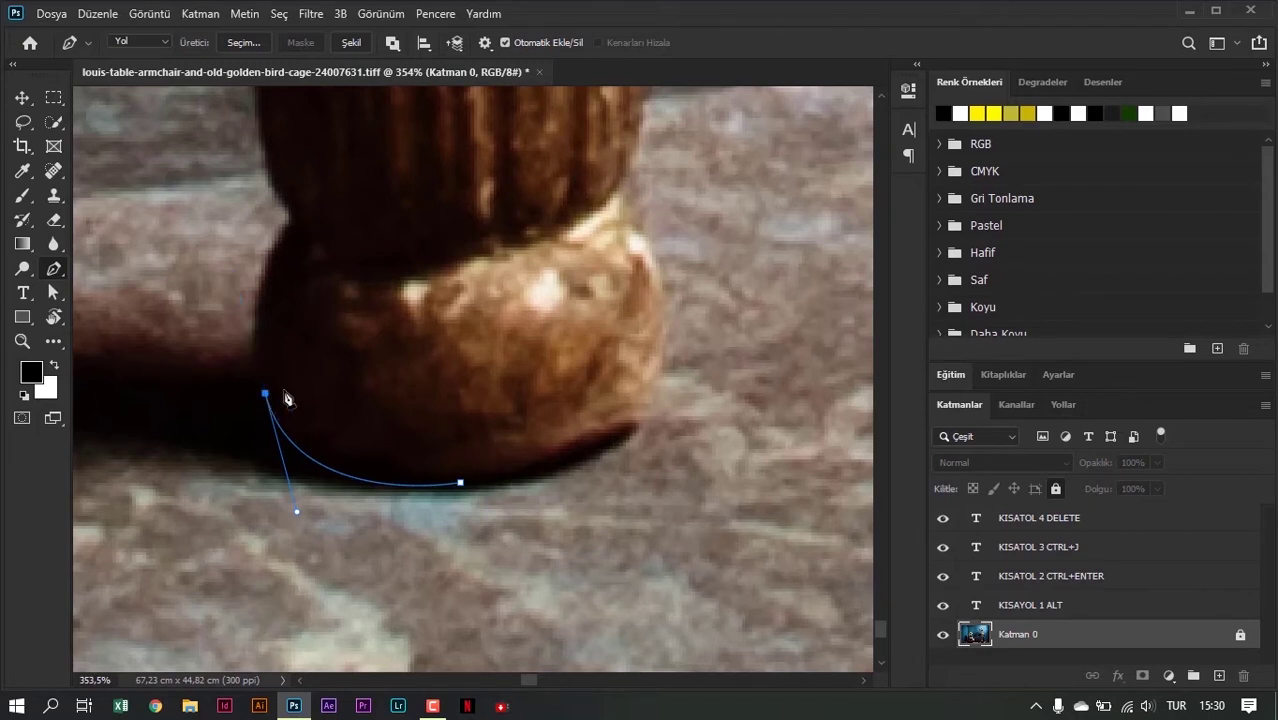
Continue the path up the foot's side to the leg, undoing two misplaced points
click(265, 393)
drag(268, 271, 287, 232)
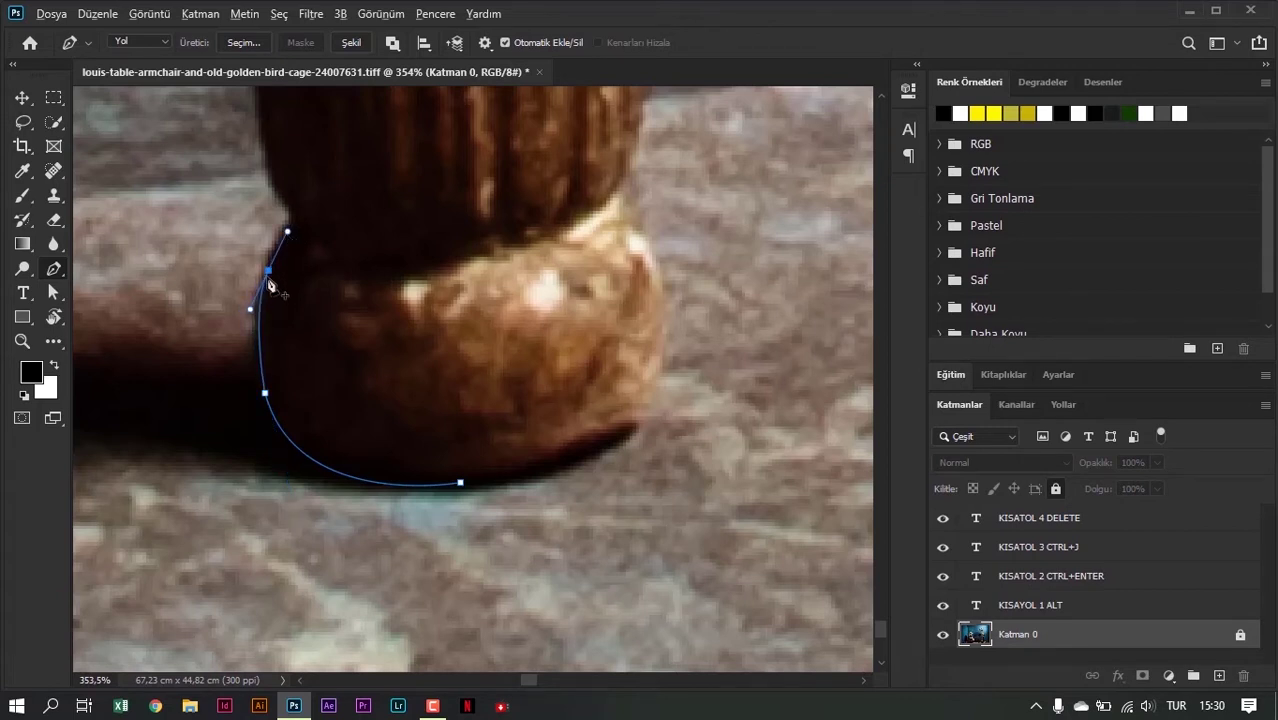
click(268, 271)
click(288, 229)
drag(264, 170, 247, 152)
key(ctrl+z)
drag(271, 178, 217, 138)
key(ctrl+z)
Add three anchor points climbing the left edge of the front leg
scroll(289, 270, up, 1)
scroll(296, 317, up, 1)
scroll(296, 317, down, 2)
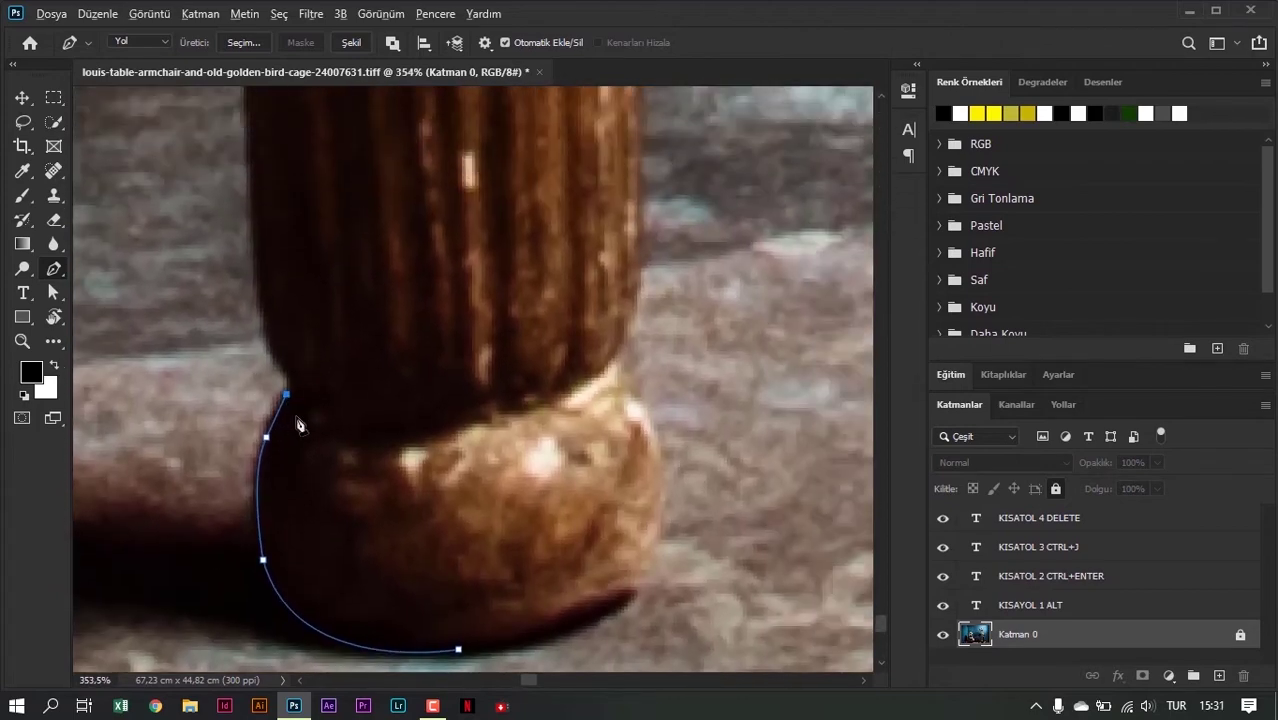
scroll(290, 401, up, 1)
scroll(275, 415, up, 1)
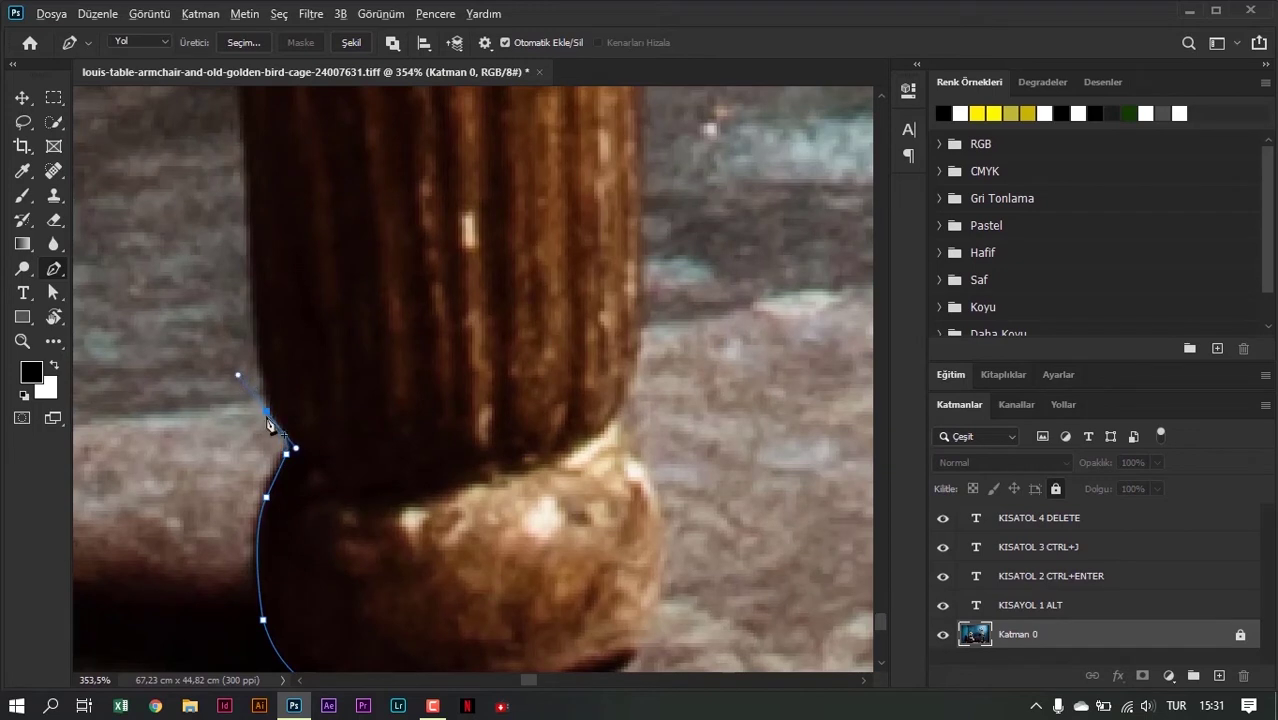
scroll(240, 378, up, 2)
click(256, 406)
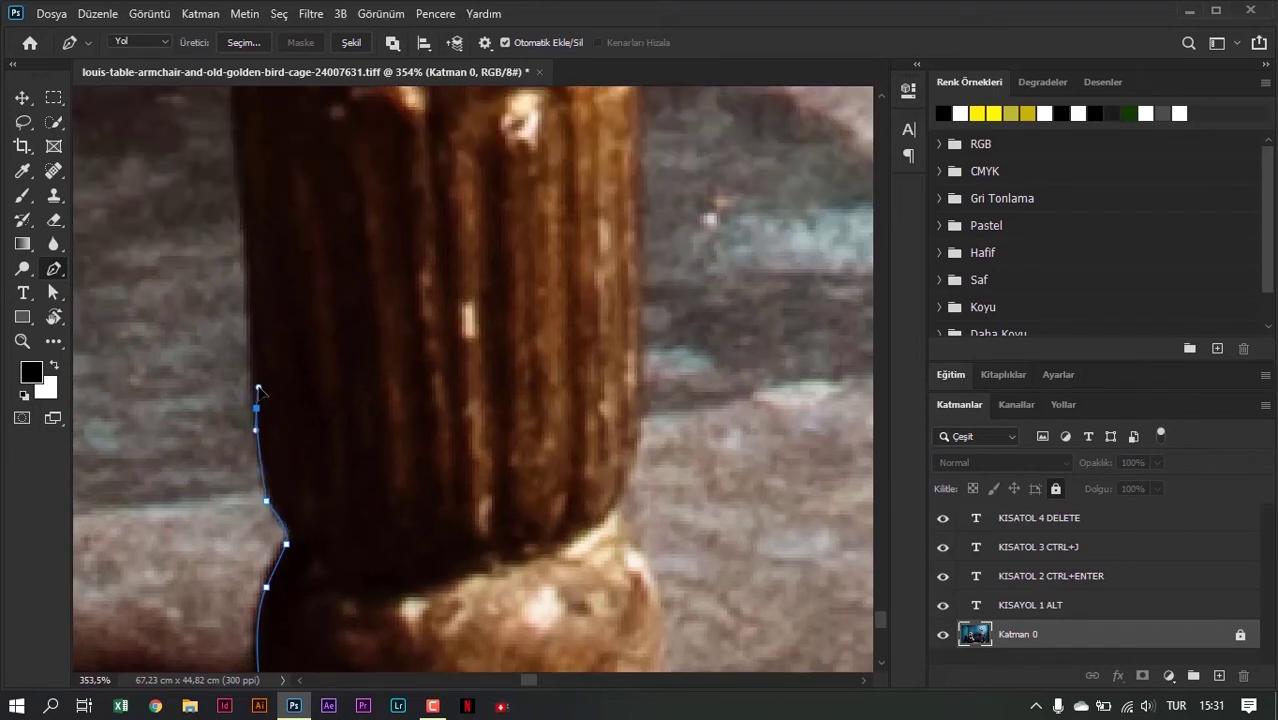
scroll(258, 413, up, 2)
click(248, 390)
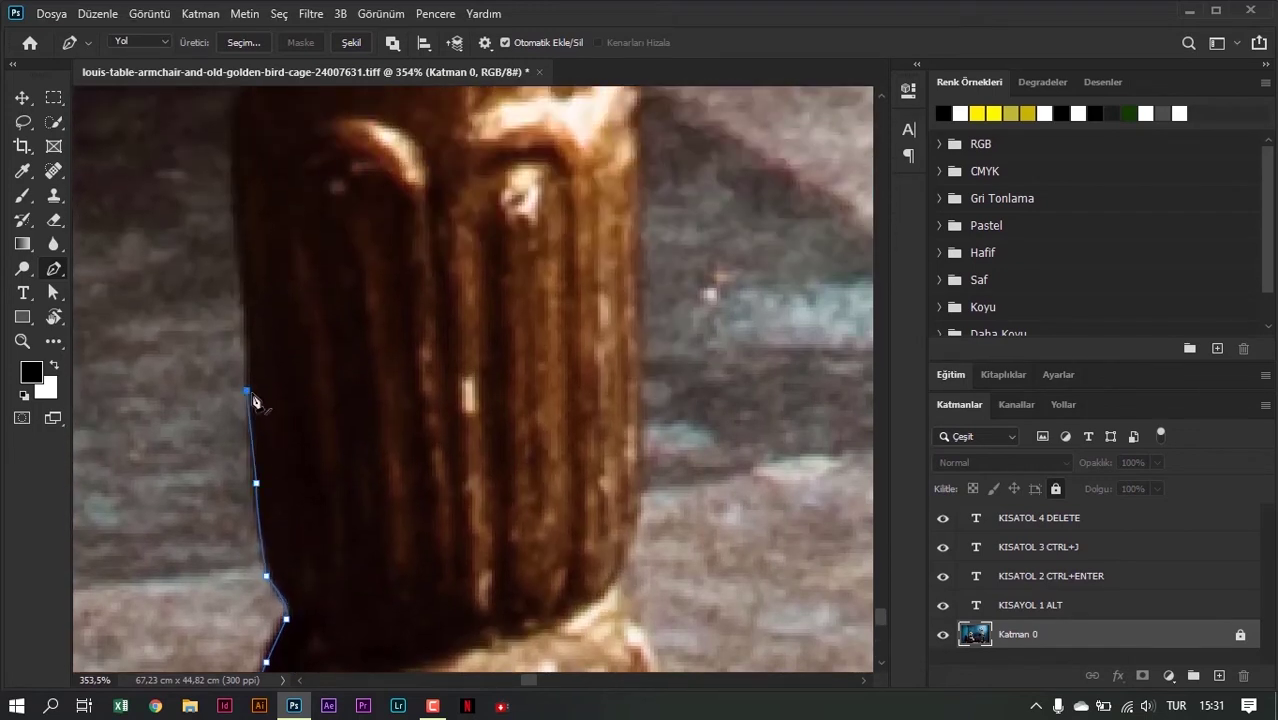
scroll(251, 396, up, 2)
click(242, 368)
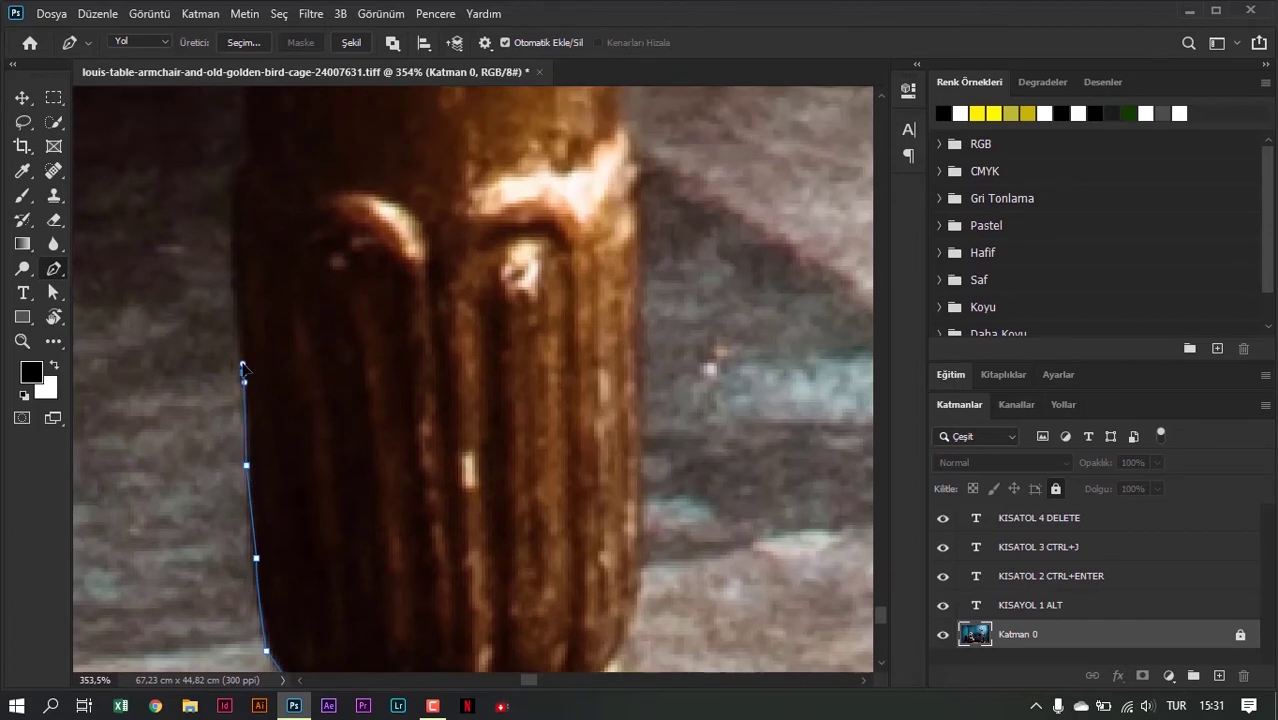
Add more points higher up the leg, bending the last segment to follow its outline
scroll(252, 400, up, 3)
scroll(255, 412, up, 2)
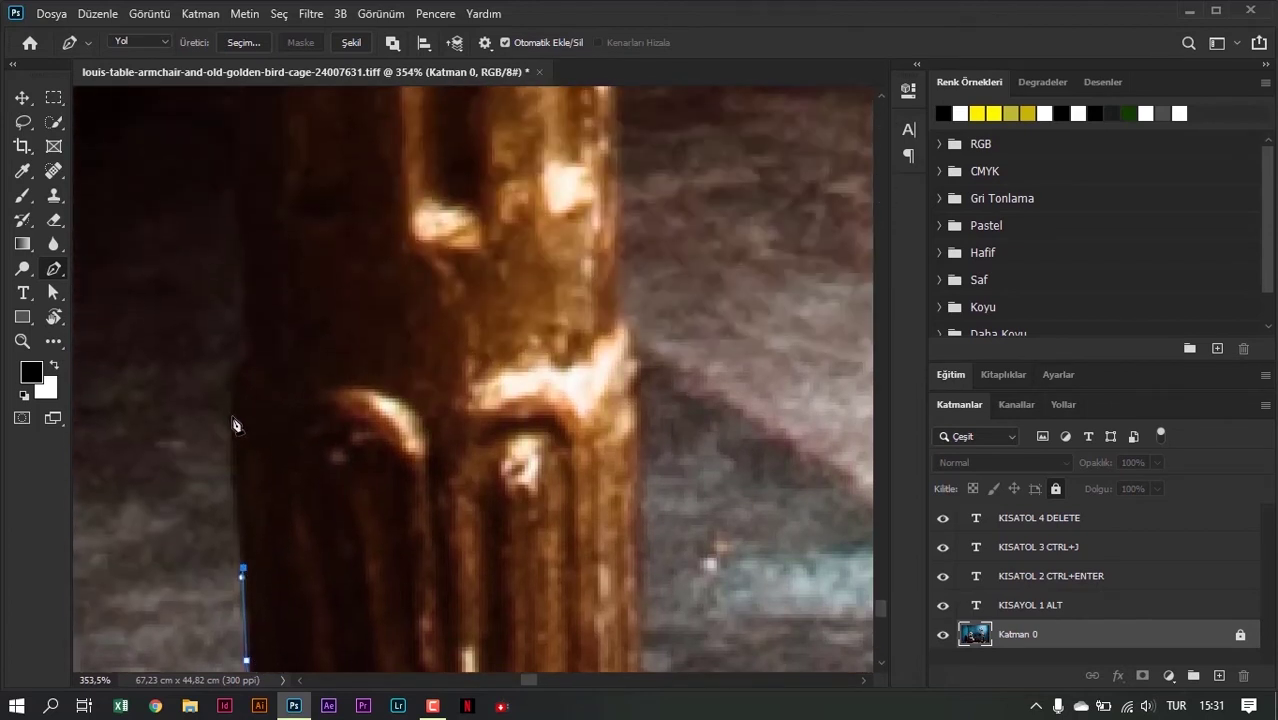
click(234, 414)
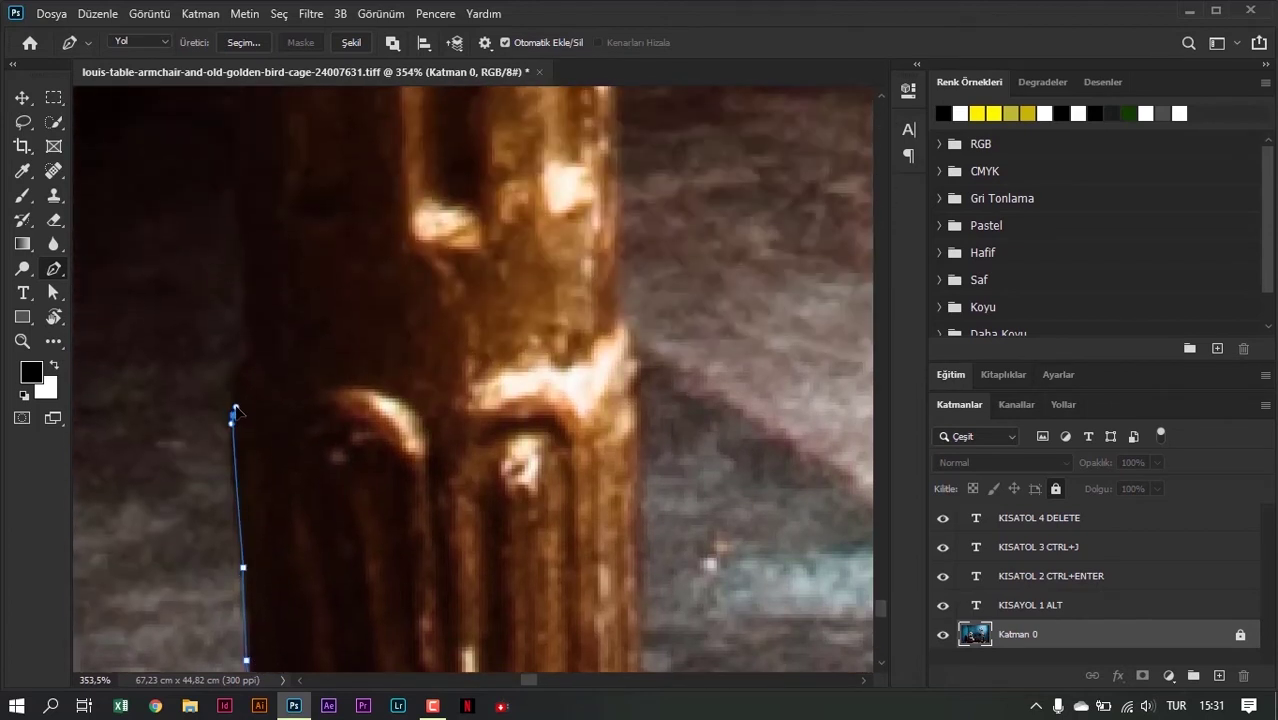
click(250, 352)
mouse_move(256, 352)
mouse_down()
mouse_move(264, 344)
mouse_move(248, 350)
mouse_up()
scroll(250, 355, down, 1)
scroll(262, 385, down, 1)
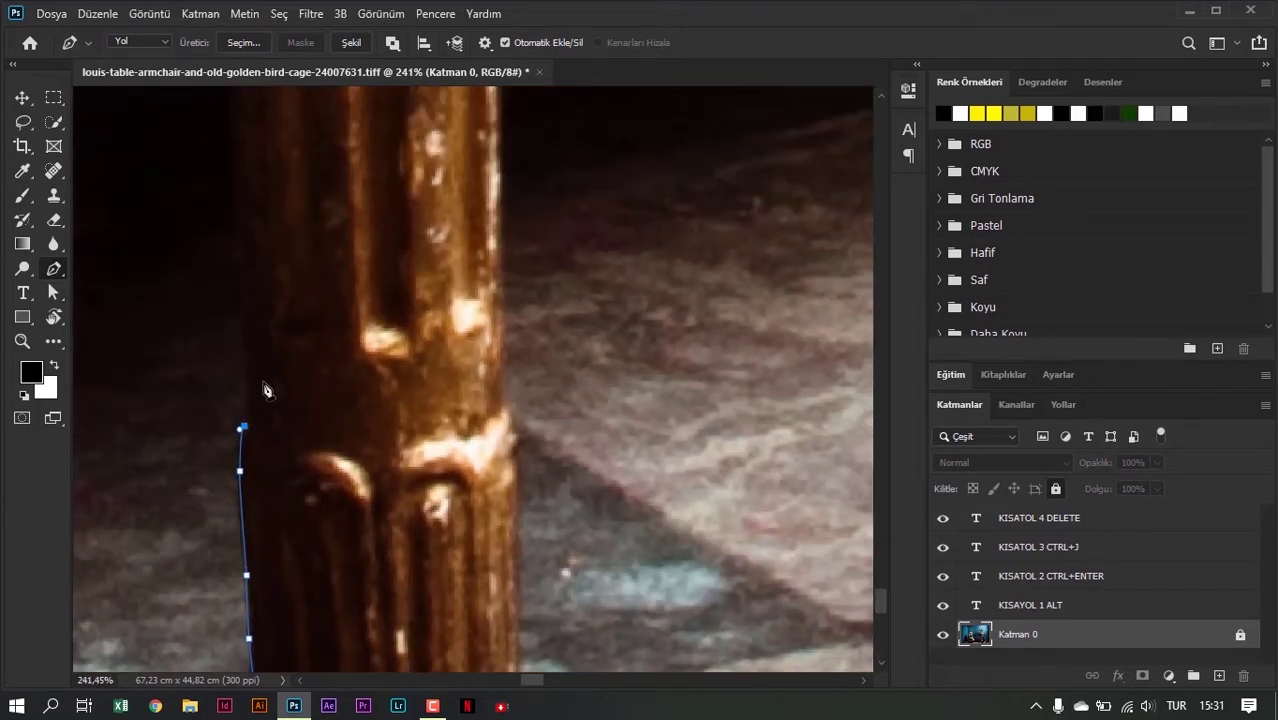
scroll(245, 450, up, 2)
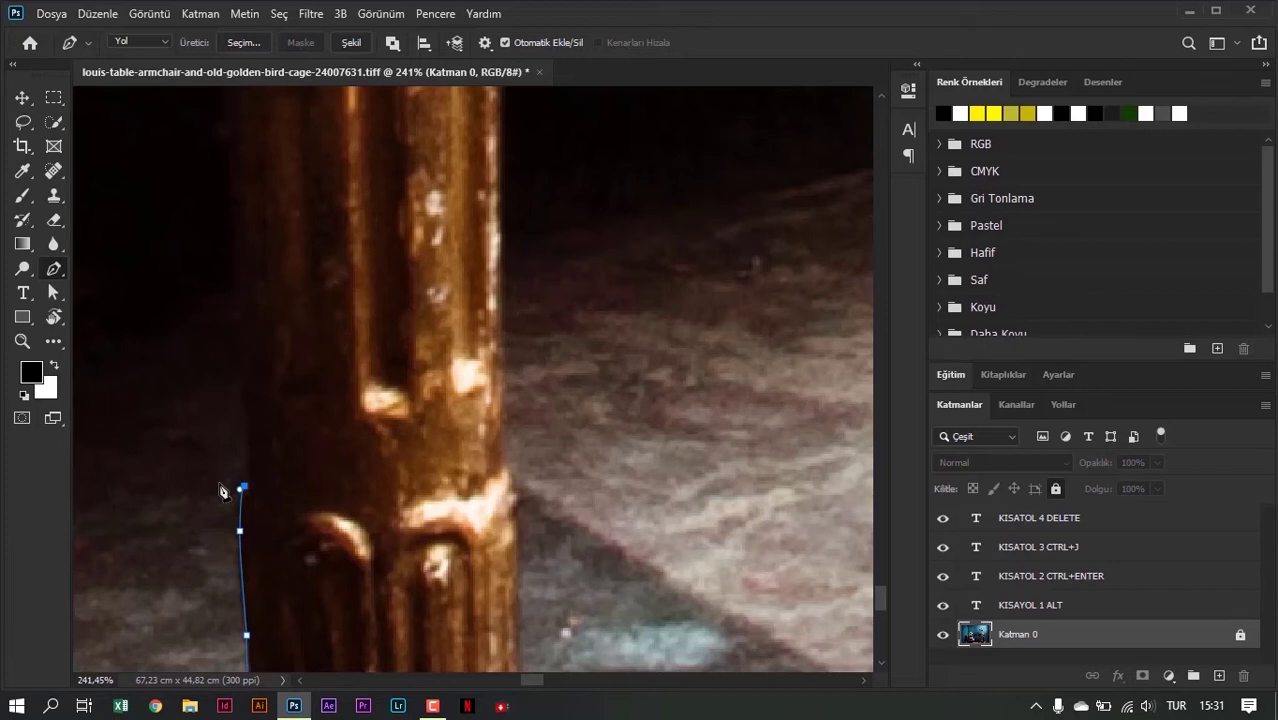
Extend the path higher up the front leg's left edge with four more anchors
scroll(237, 491, up, 1)
scroll(250, 475, up, 1)
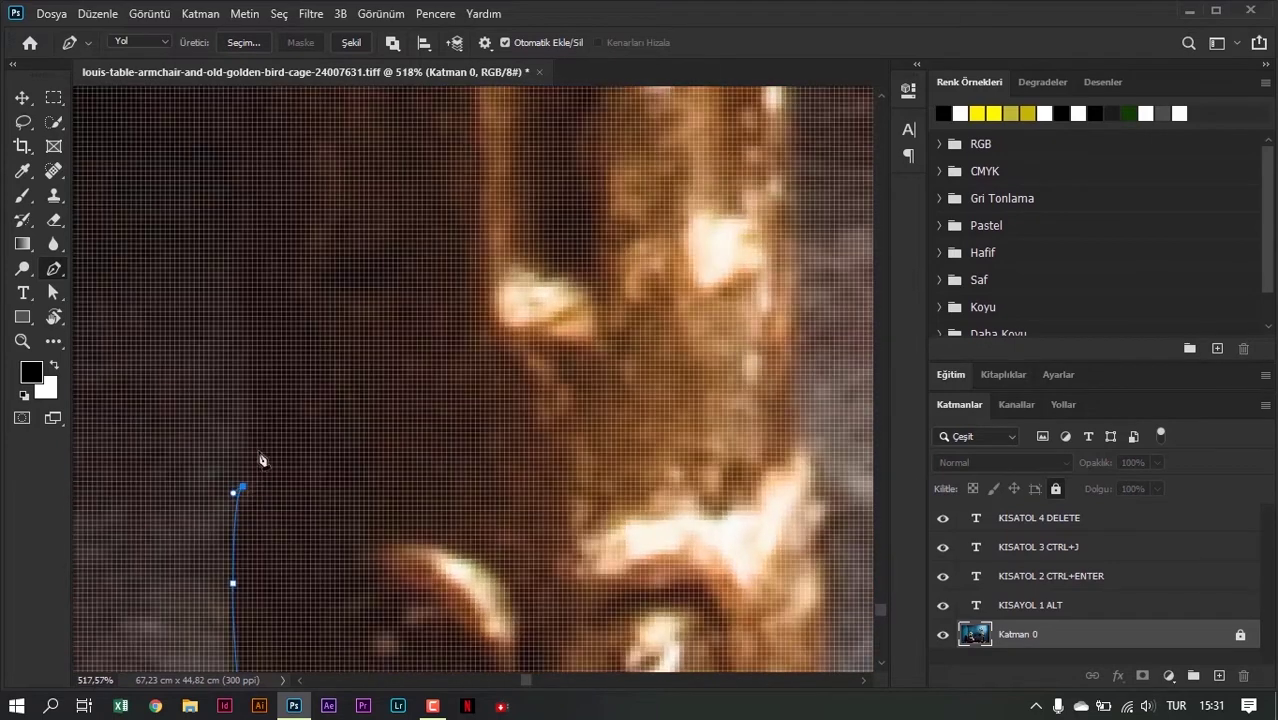
scroll(262, 456, up, 1)
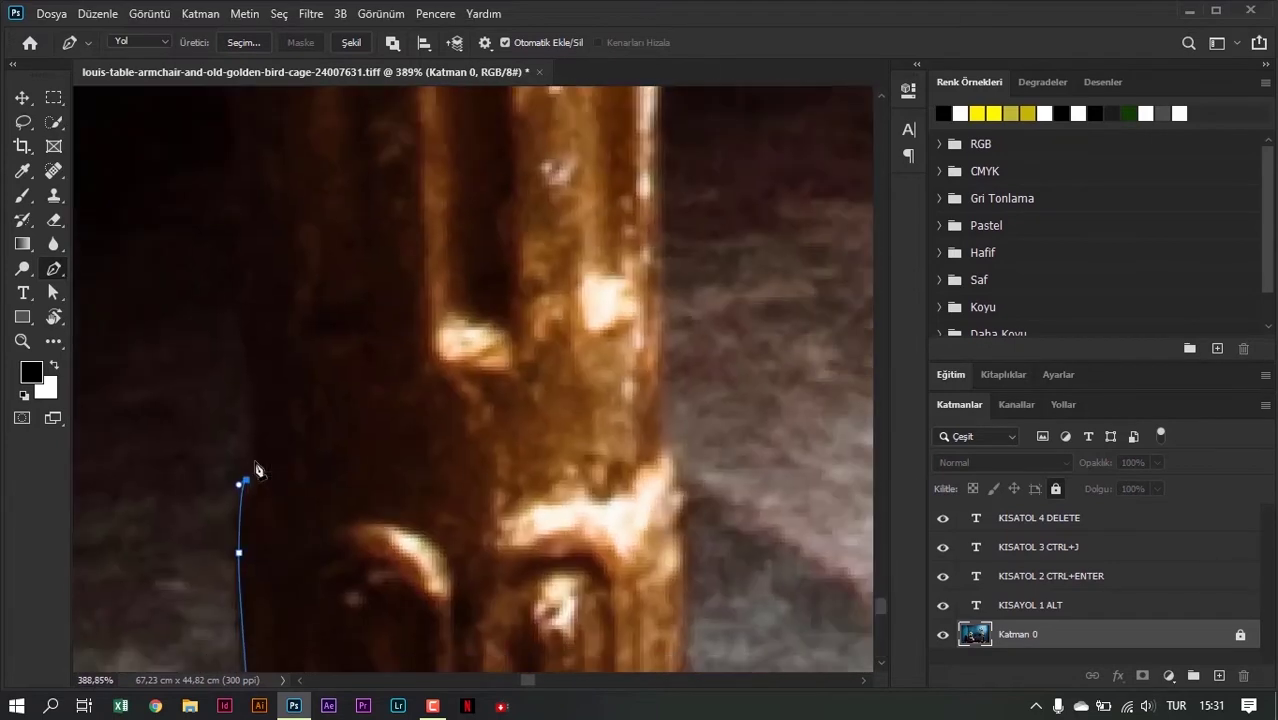
click(246, 384)
drag(253, 381, 247, 370)
scroll(260, 445, up, 2)
scroll(242, 442, up, 2)
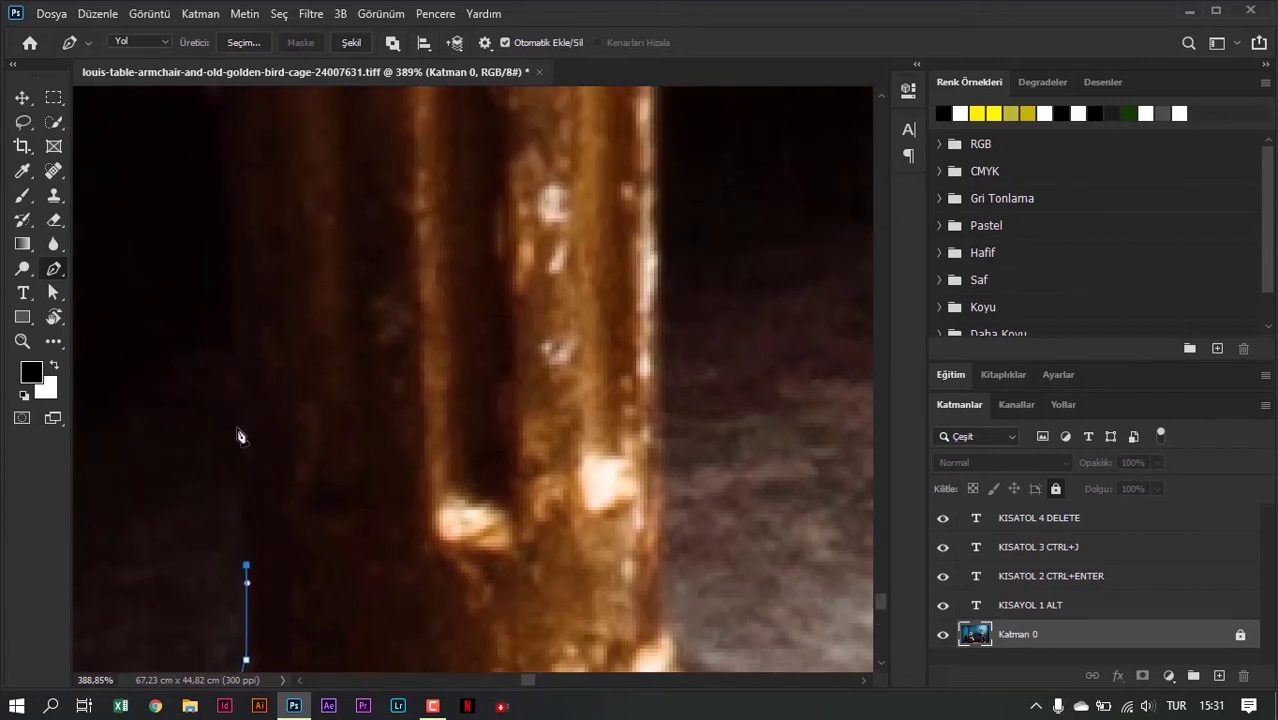
click(240, 426)
scroll(236, 440, up, 2)
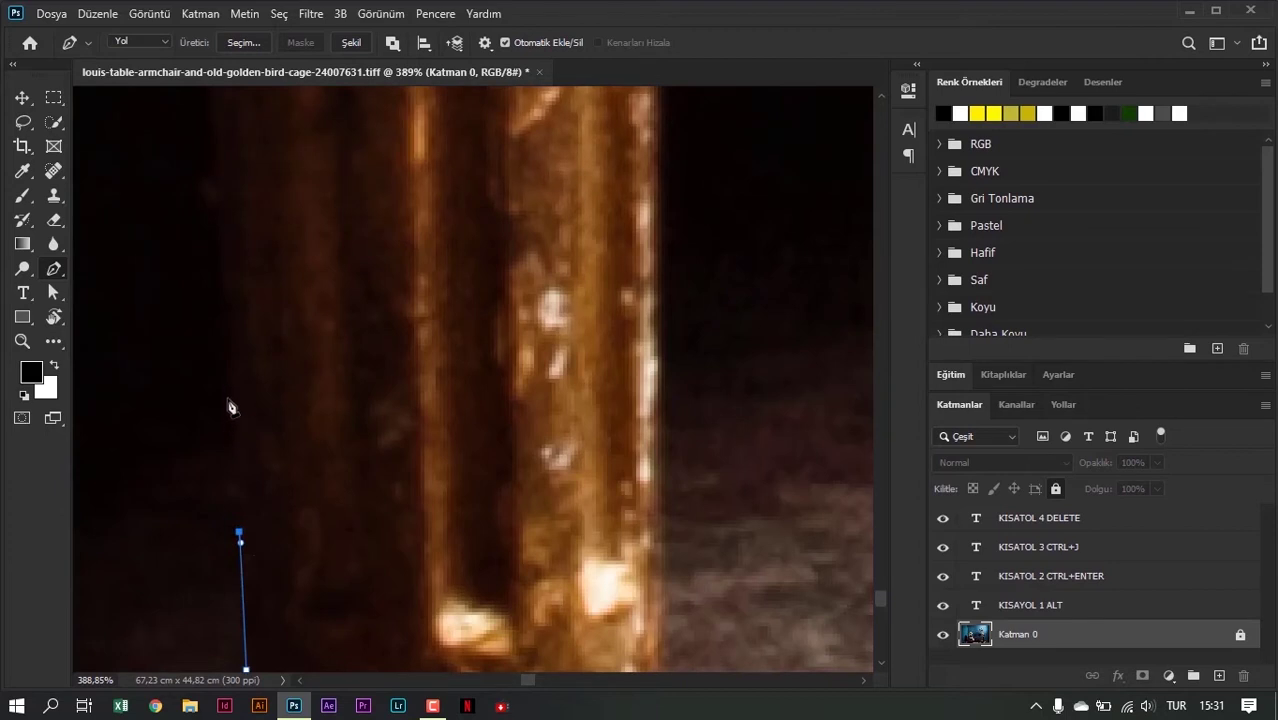
click(228, 386)
scroll(232, 395, up, 2)
click(224, 365)
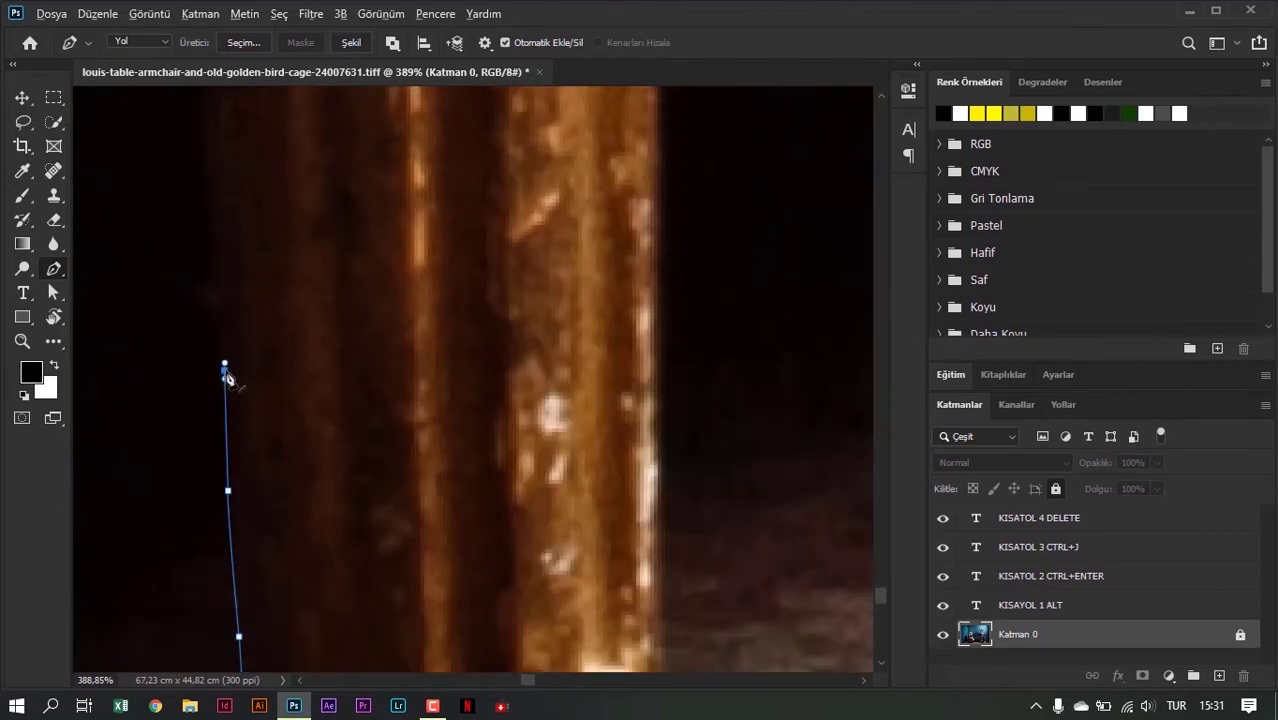
scroll(227, 378, up, 2)
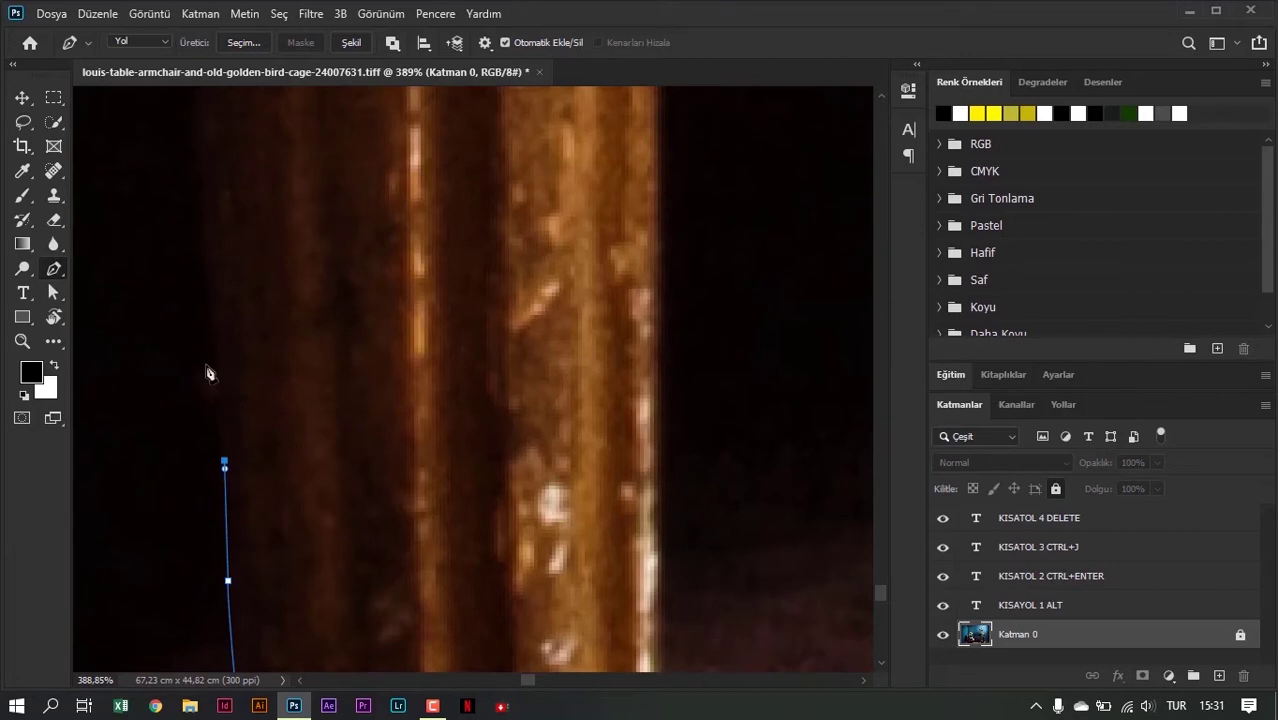
scroll(208, 390, up, 3)
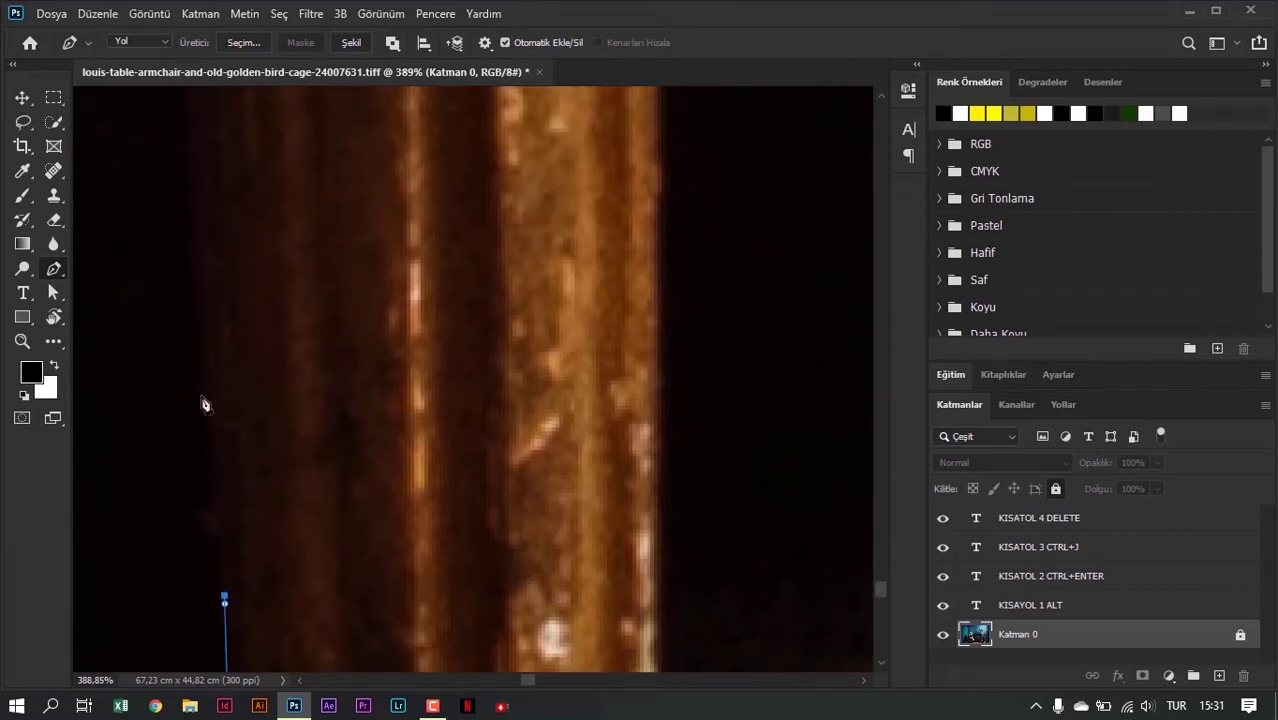
Add a curved anchor and two more points further up the chair leg's edge
drag(202, 378, 208, 400)
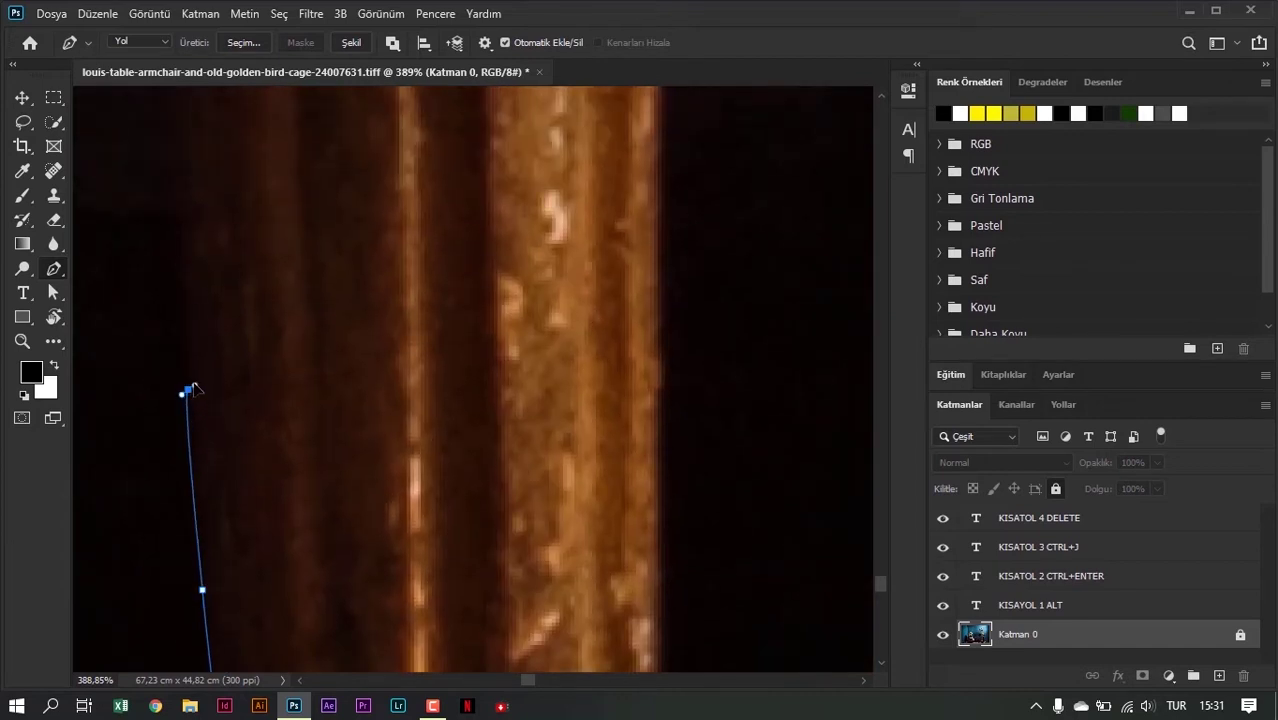
drag(196, 386, 191, 379)
scroll(199, 420, down, 2)
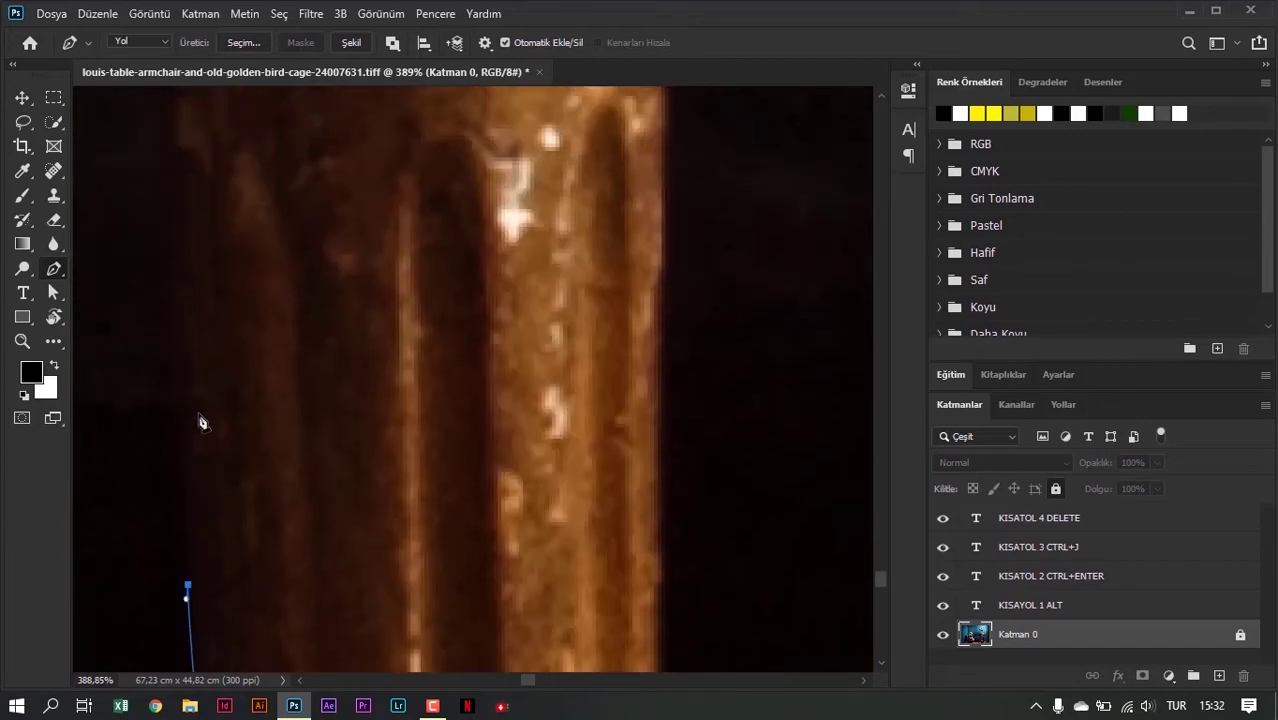
scroll(170, 440, down, 3)
scroll(181, 476, down, 2)
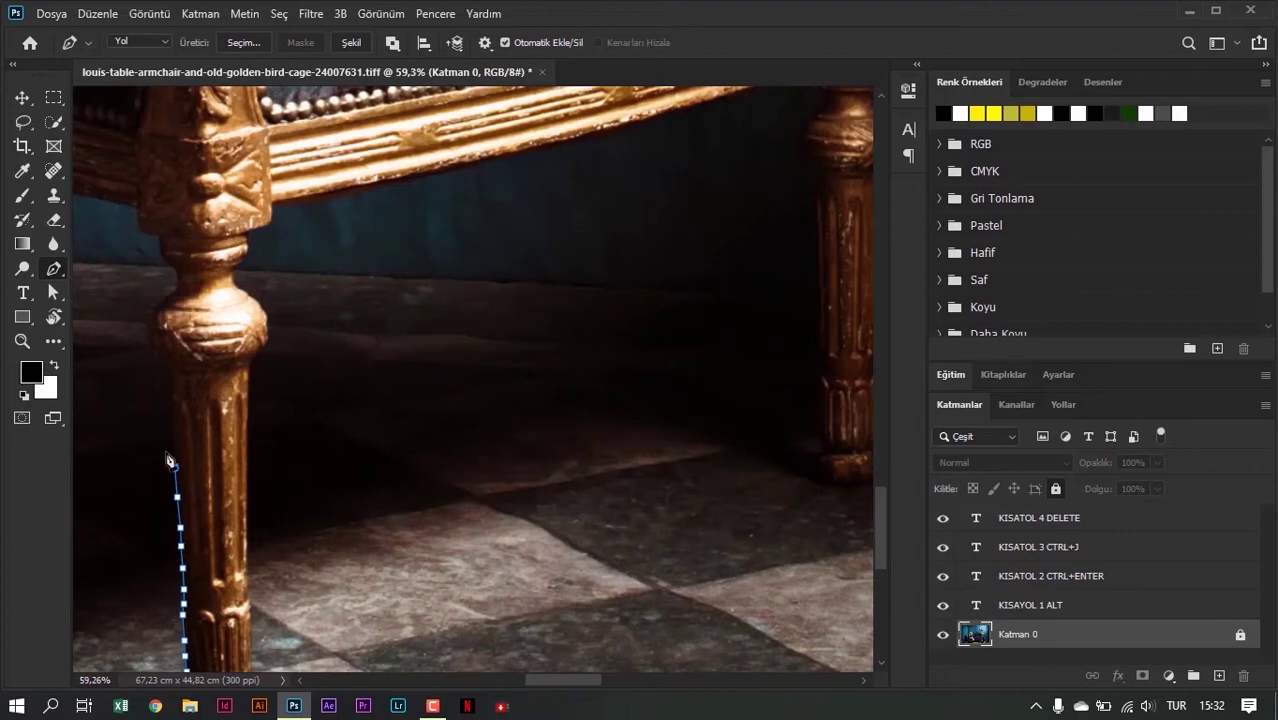
scroll(172, 488, up, 3)
scroll(162, 500, up, 1)
scroll(166, 478, up, 1)
scroll(171, 470, up, 1)
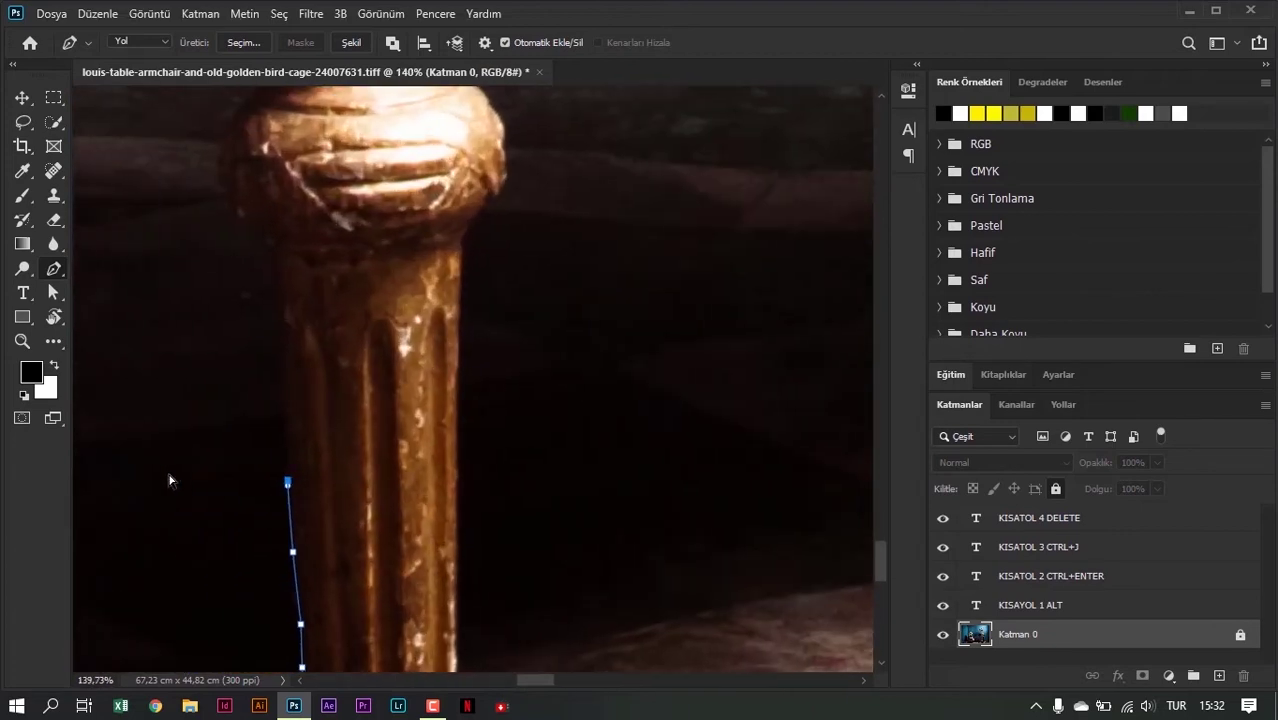
scroll(230, 458, up, 1)
scroll(290, 450, up, 1)
click(291, 393)
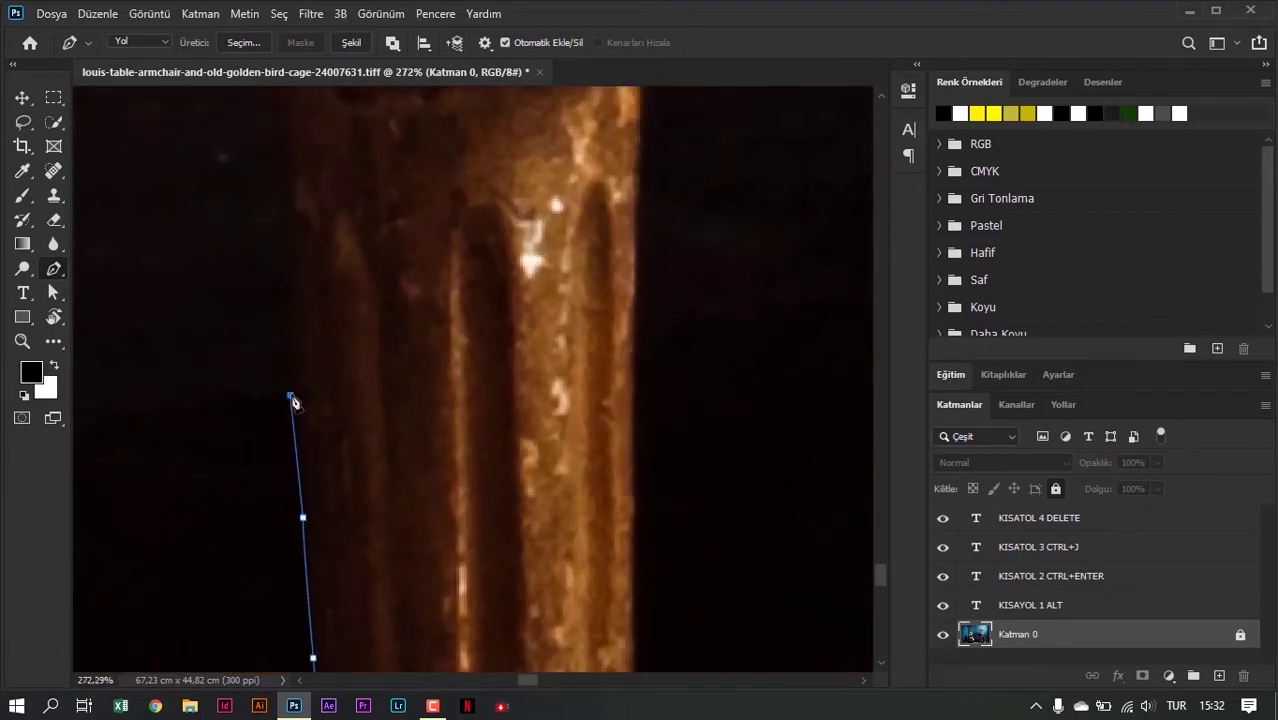
scroll(291, 390, up, 2)
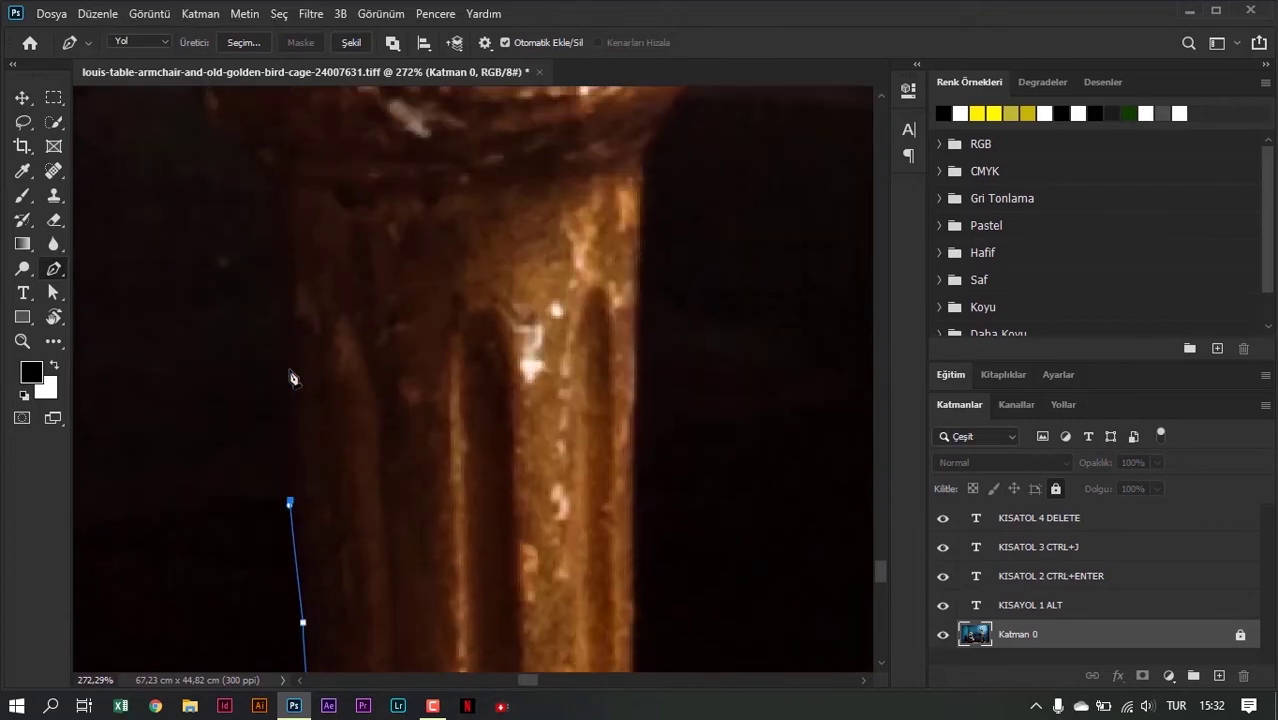
click(286, 360)
Carry the outline past the leg-knob joint and curve it around the rounded knob
scroll(291, 391, down, 2)
scroll(291, 391, up, 1)
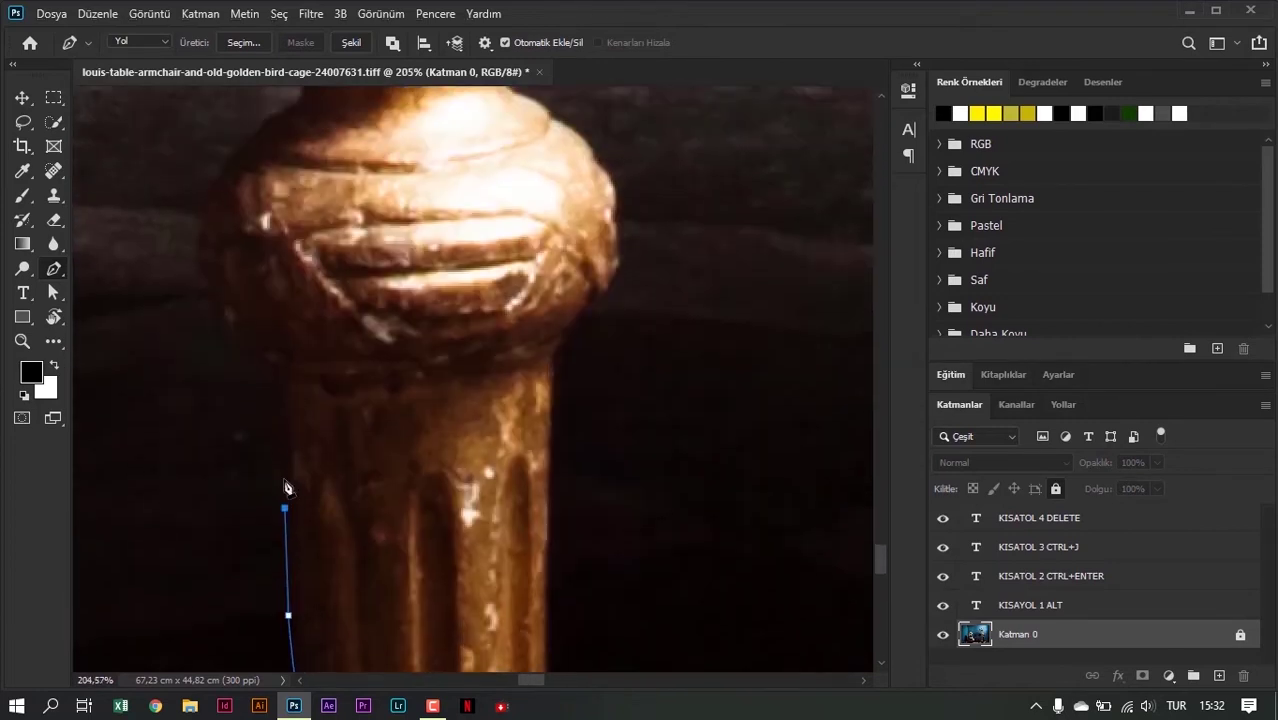
scroll(286, 505, up, 1)
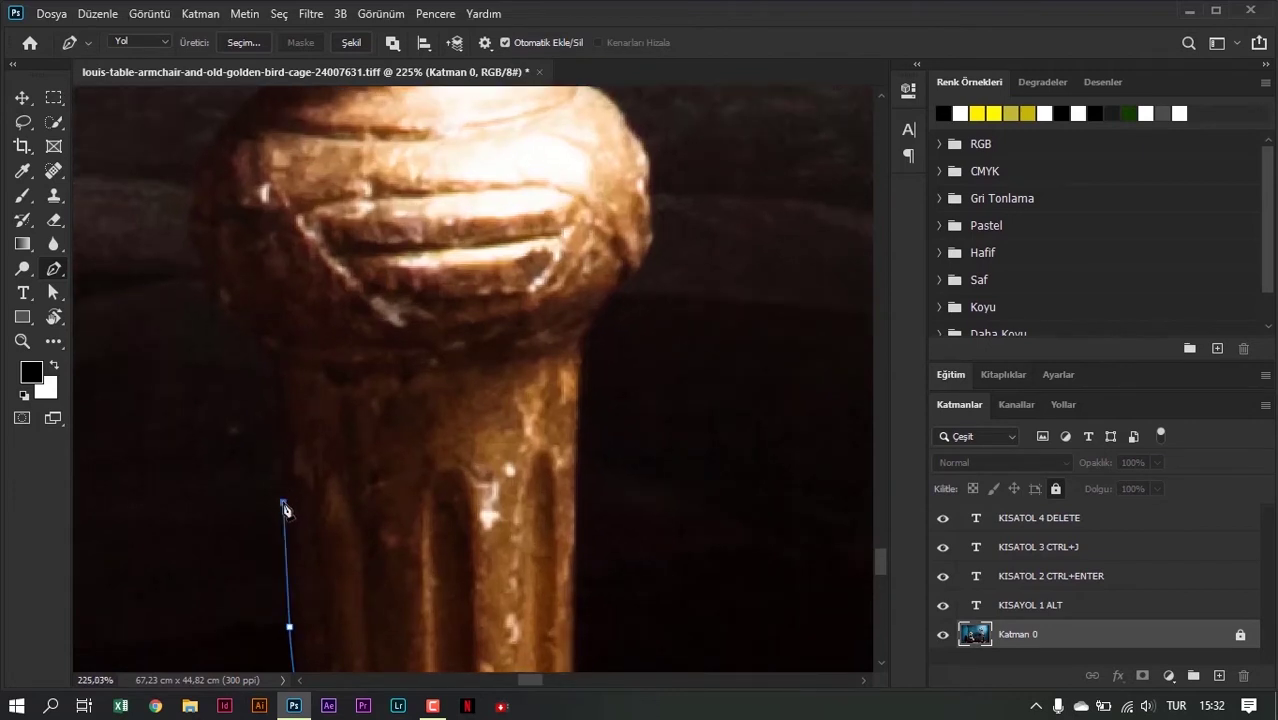
click(276, 419)
click(271, 373)
scroll(273, 377, down, 2)
scroll(285, 414, left, 3)
scroll(500, 370, up, 2)
scroll(518, 356, up, 3)
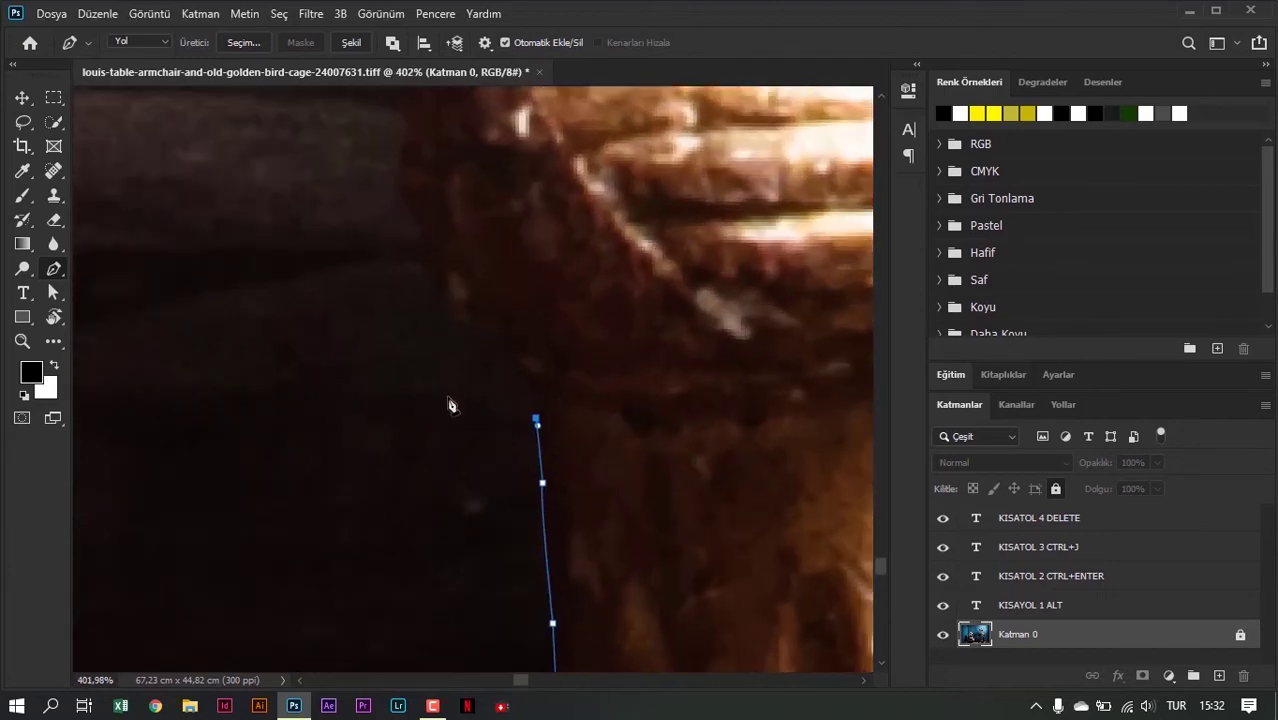
click(516, 380)
scroll(510, 373, down, 2)
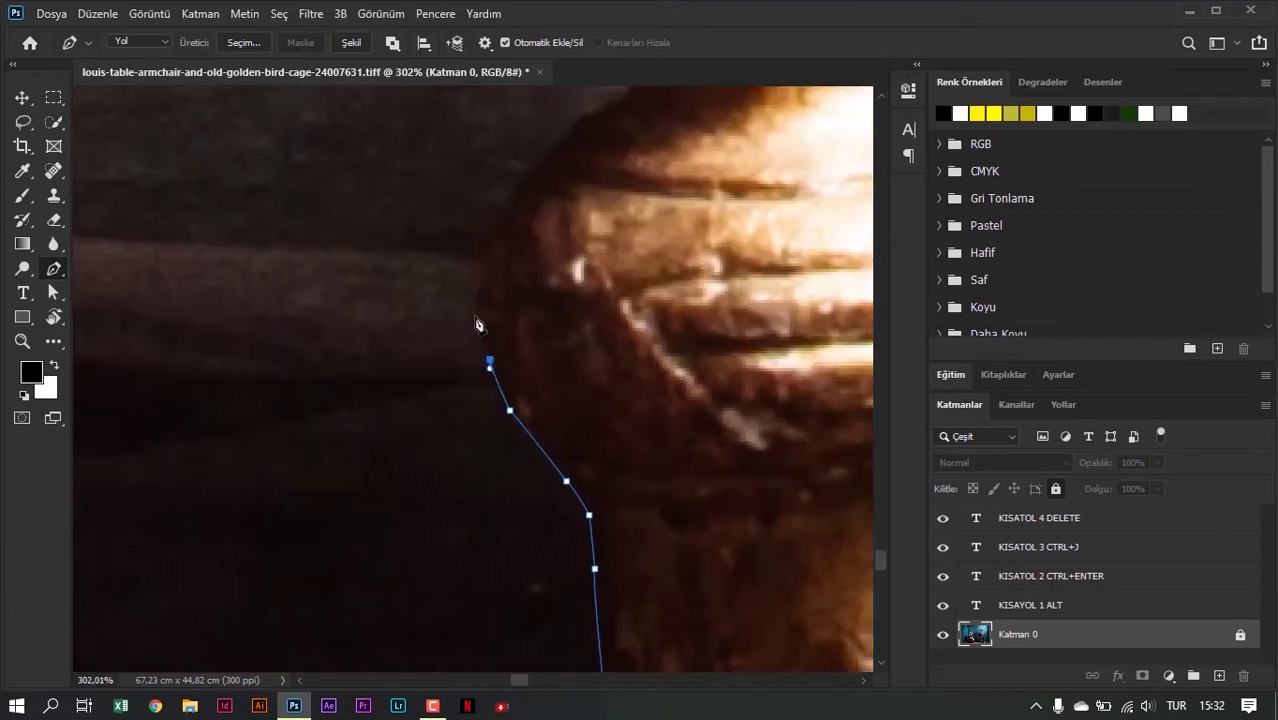
scroll(510, 373, down, 2)
scroll(540, 250, down, 1)
drag(541, 239, 549, 261)
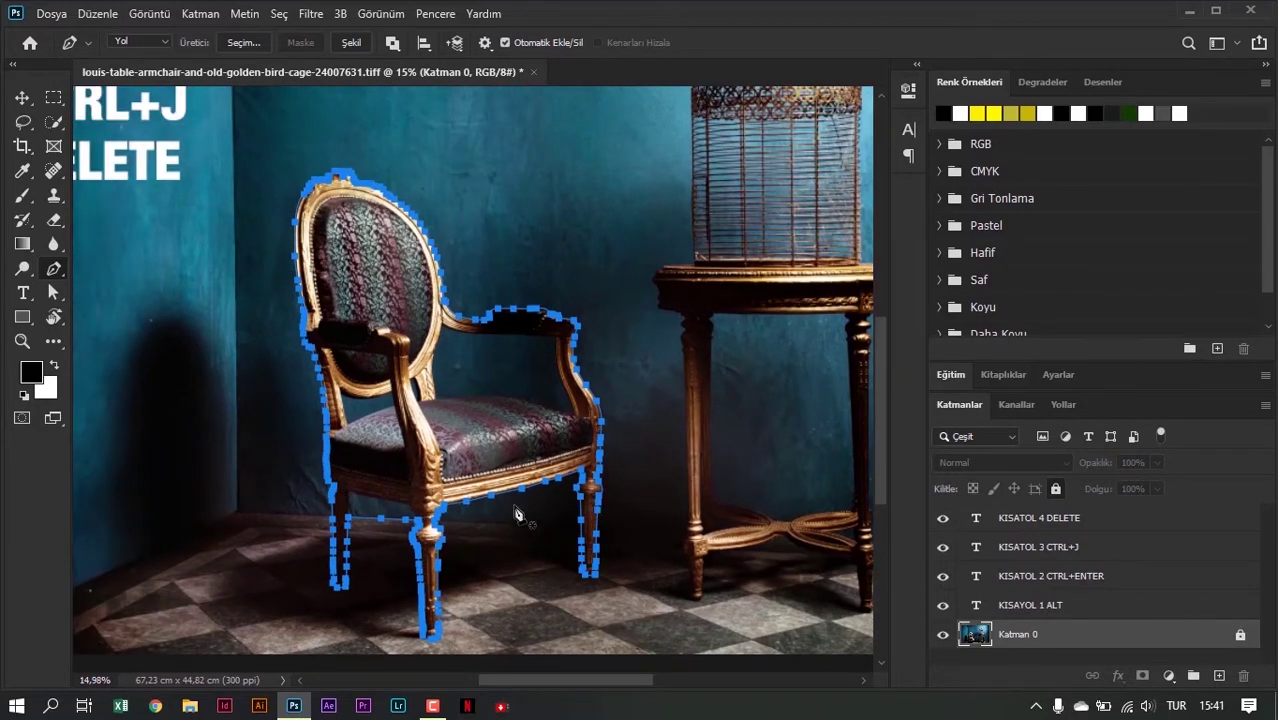
Inspect the closed chair path and delete one unneeded anchor point from it
scroll(380, 537, up, 2)
scroll(357, 504, up, 2)
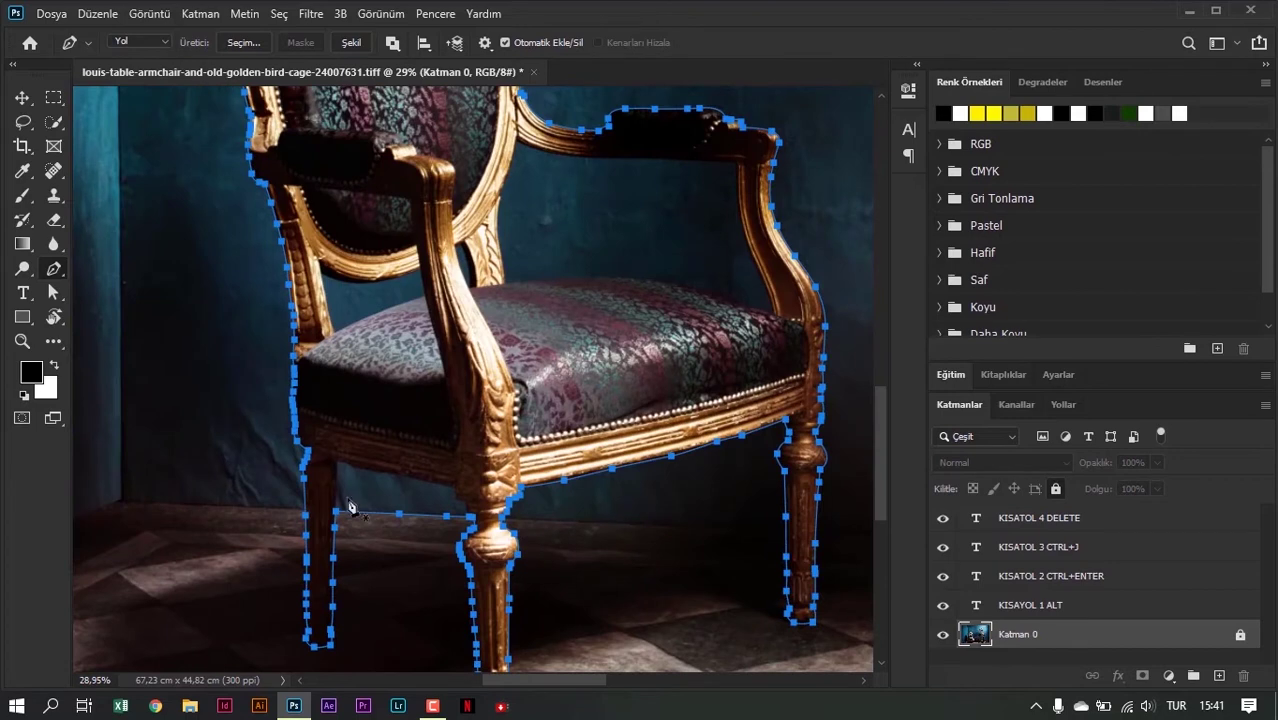
scroll(357, 505, down, 2)
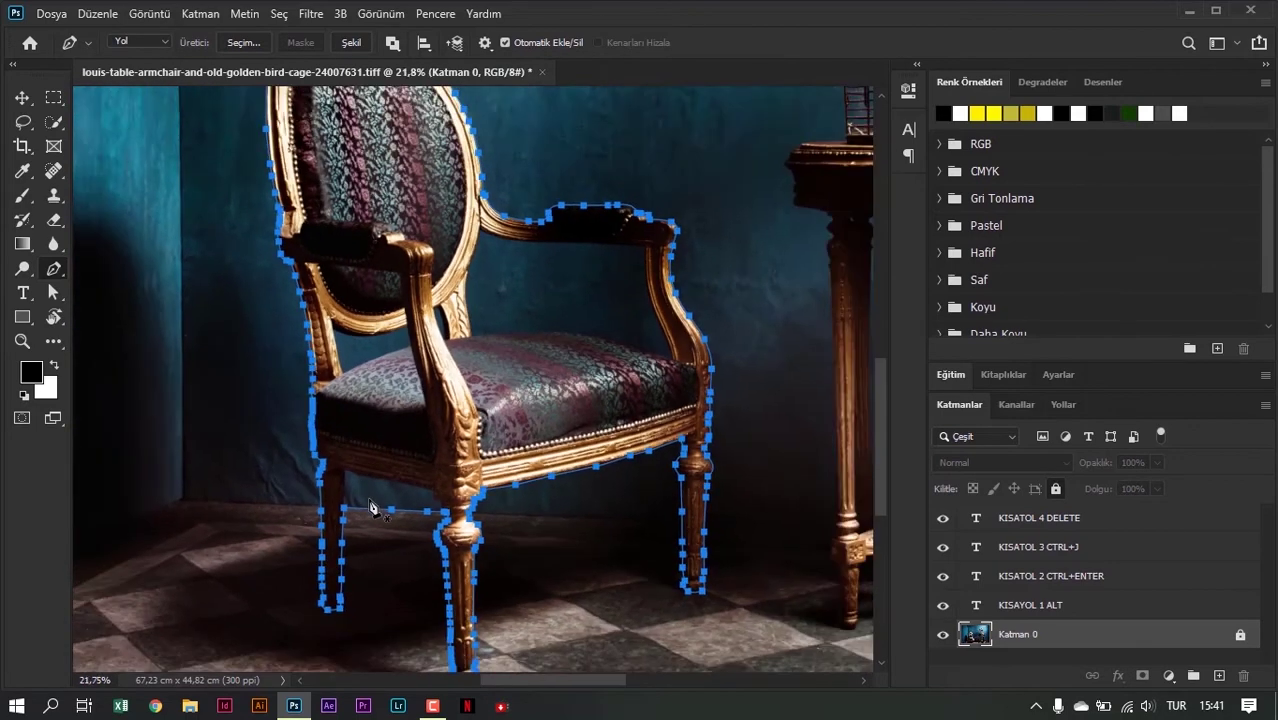
scroll(360, 508, down, 1)
scroll(365, 510, down, 1)
scroll(379, 517, up, 5)
click(376, 511)
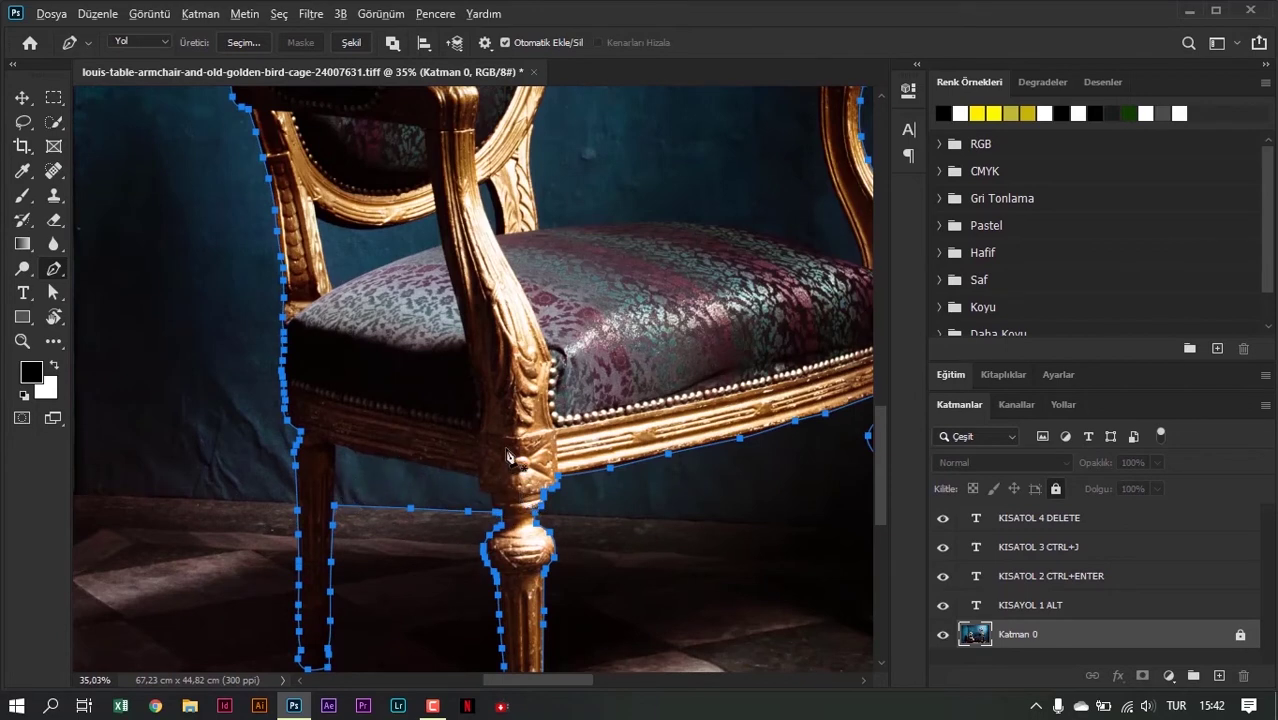
scroll(510, 460, down, 5)
scroll(505, 450, down, 1)
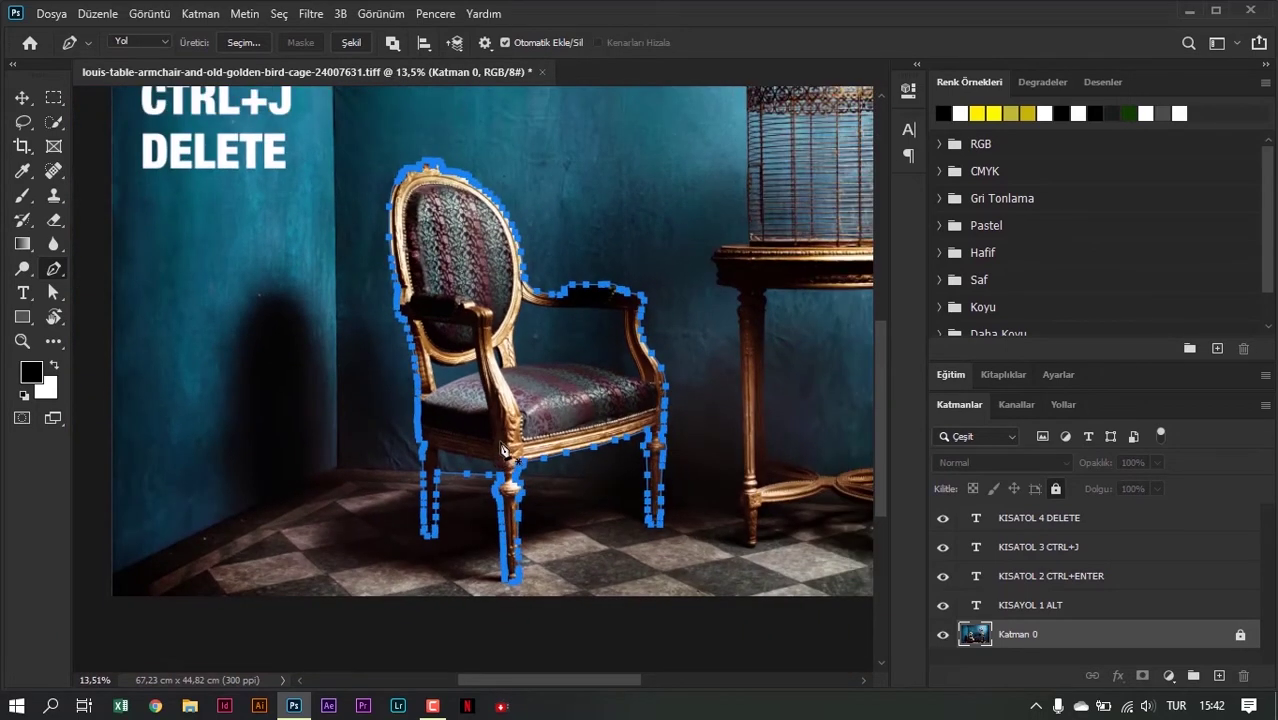
scroll(559, 361, up, 2)
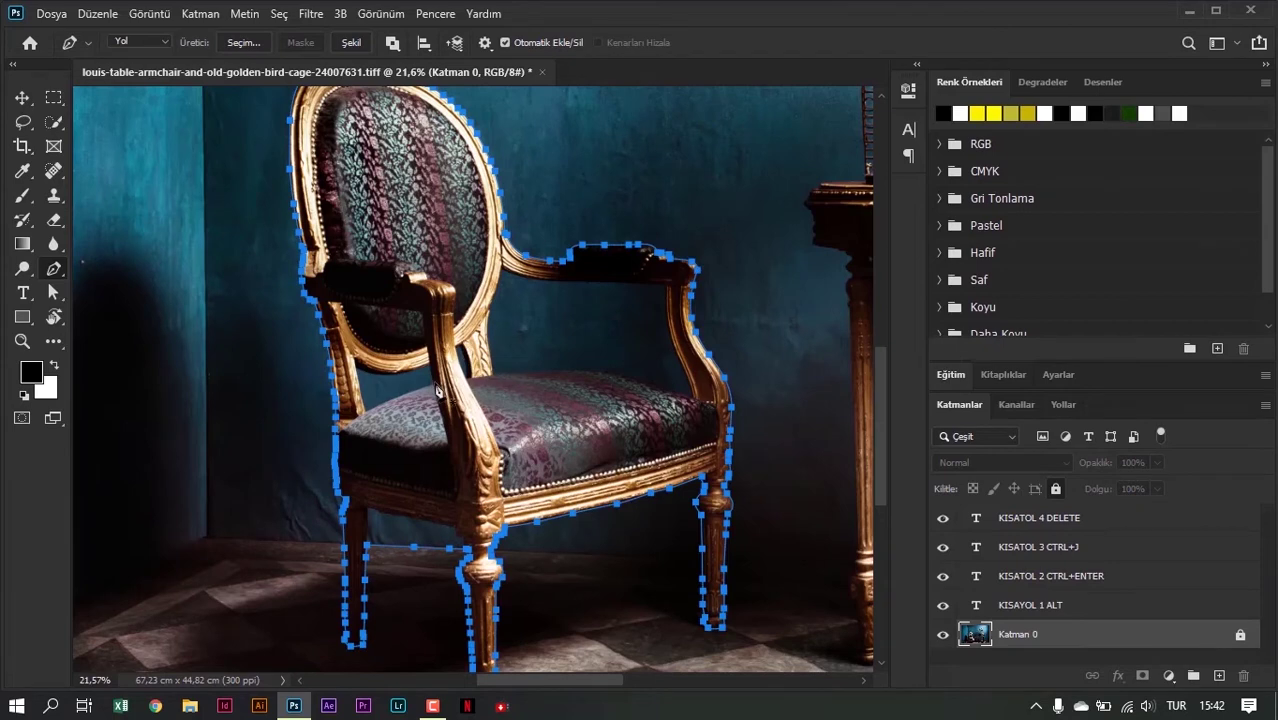
scroll(458, 394, down, 4)
scroll(458, 410, down, 1)
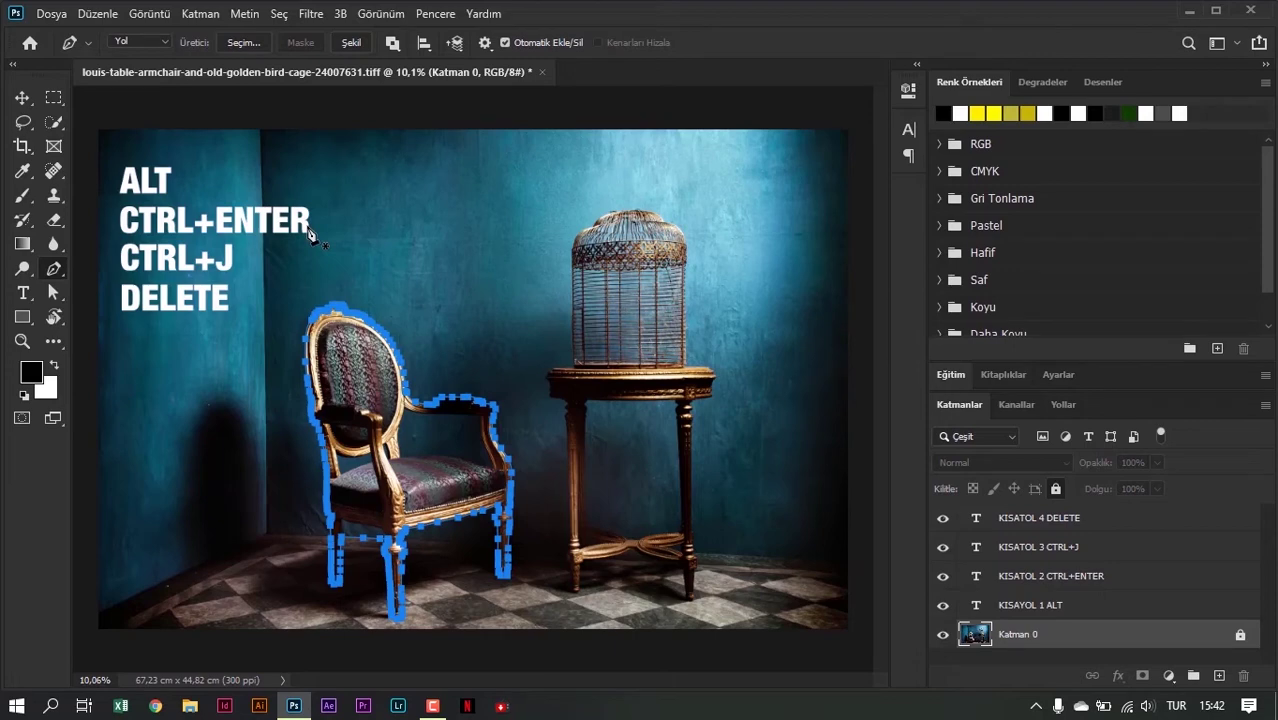
Load the chair outline path as a selection with Ctrl+Enter
key(ctrl+Return)
scroll(370, 480, up, 3)
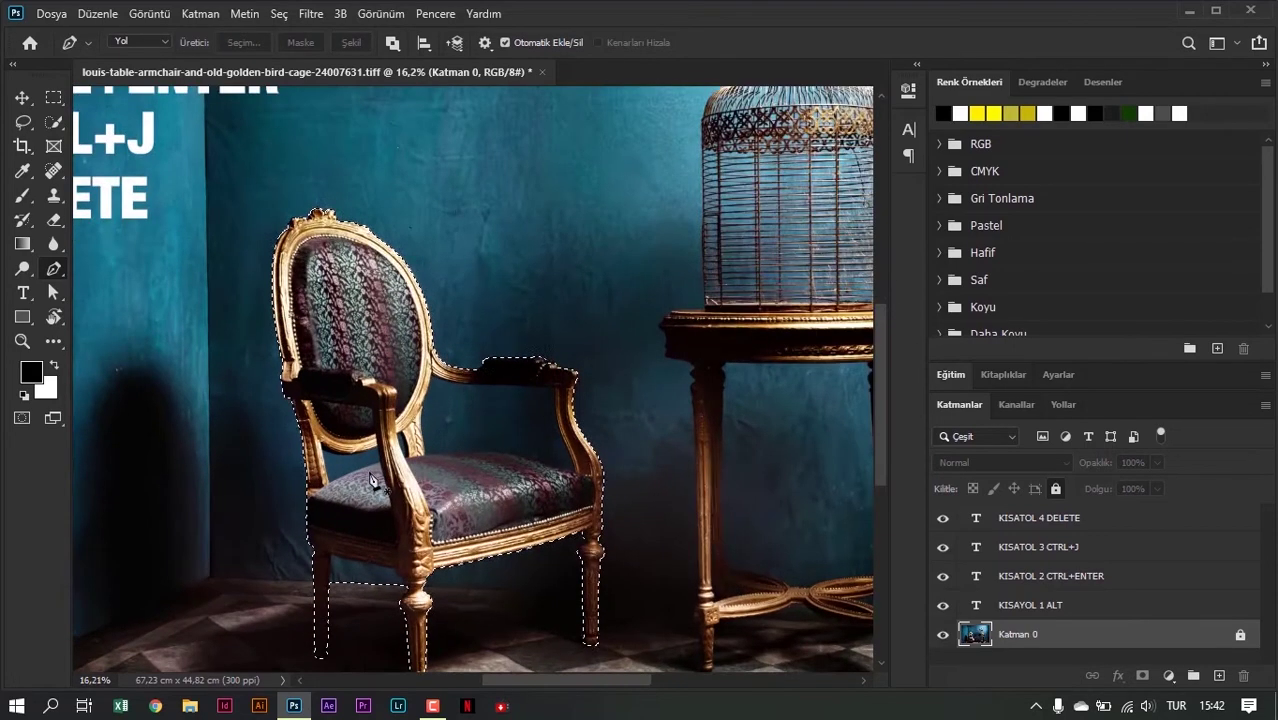
key(ctrl+z)
scroll(372, 472, up, 1)
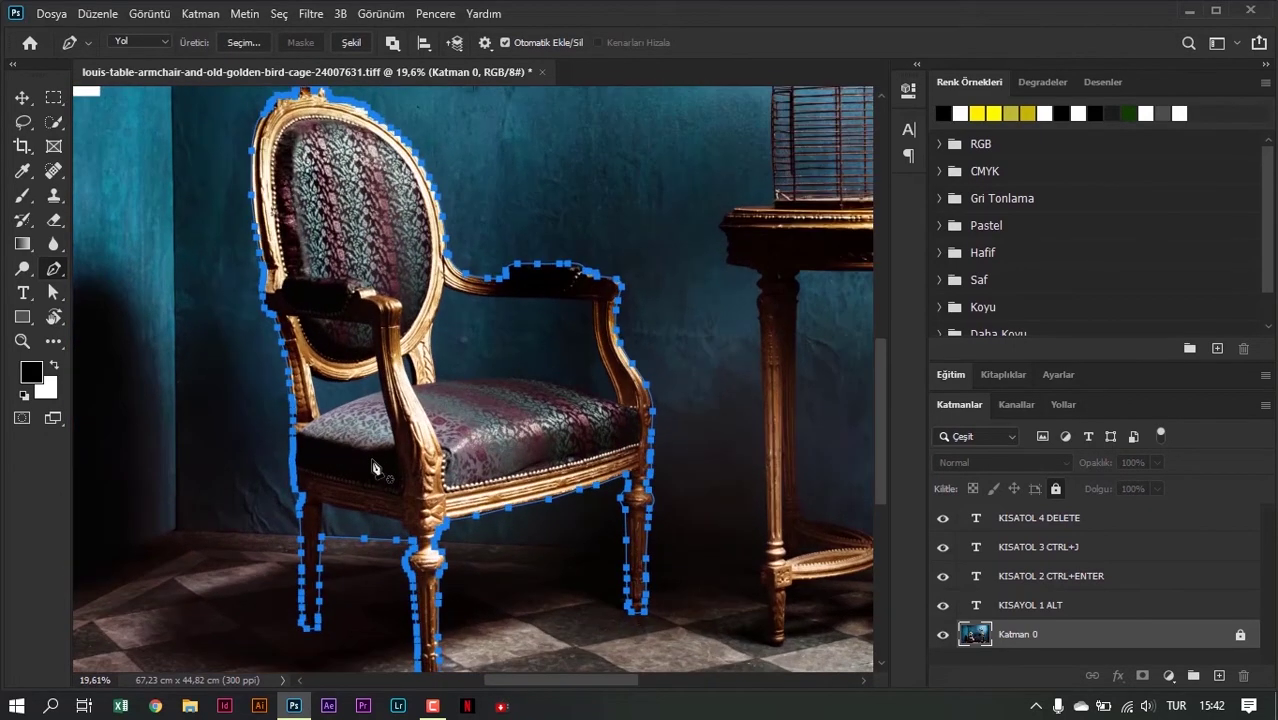
key(ctrl+Return)
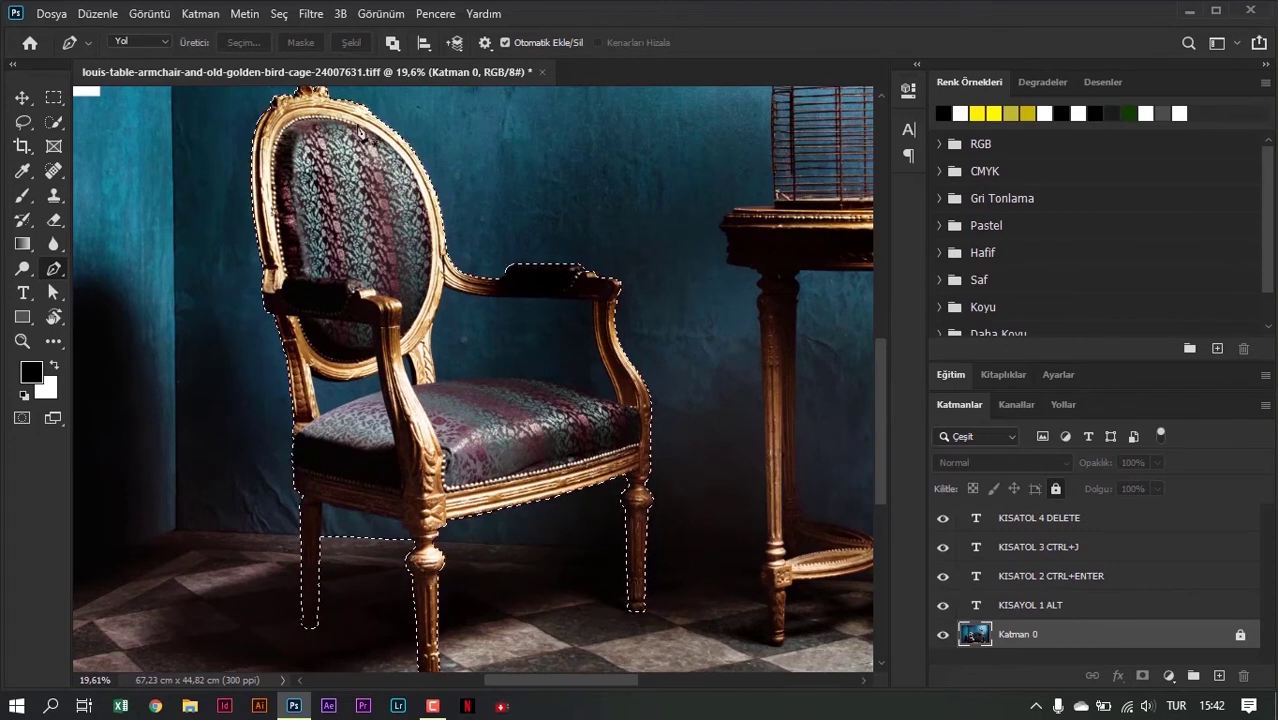
scroll(585, 545, down, 1)
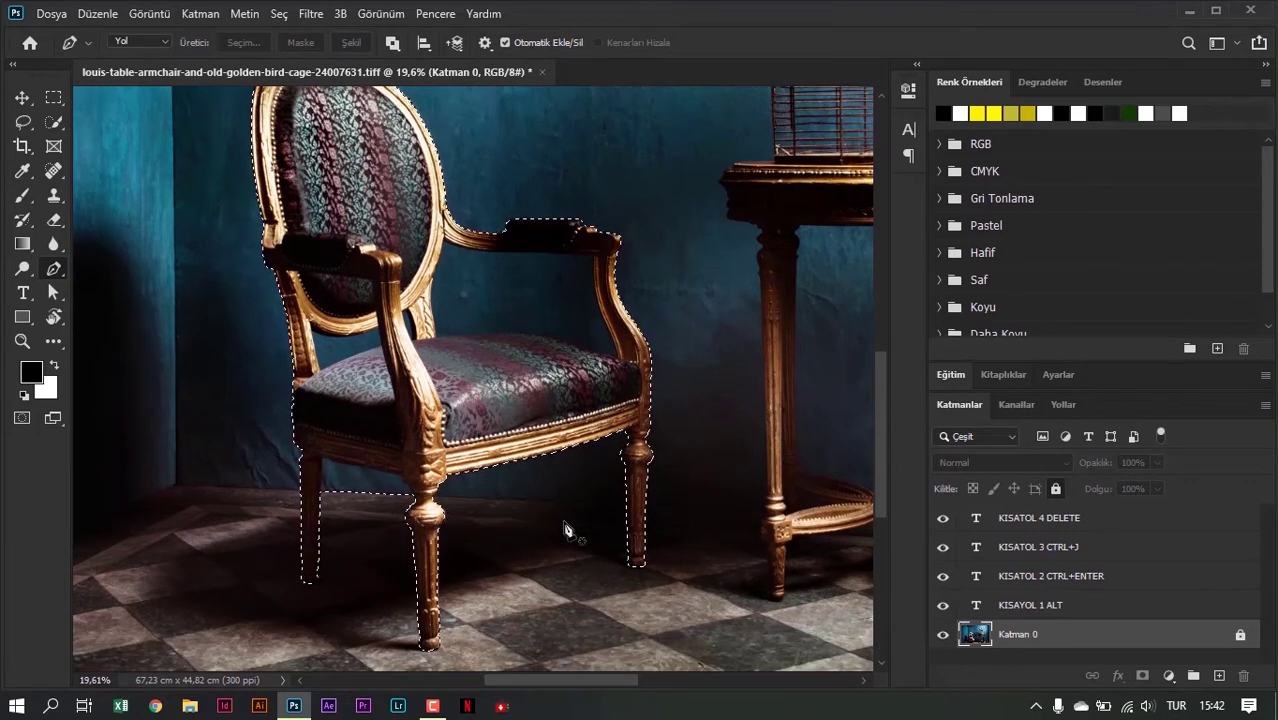
scroll(568, 530, down, 2)
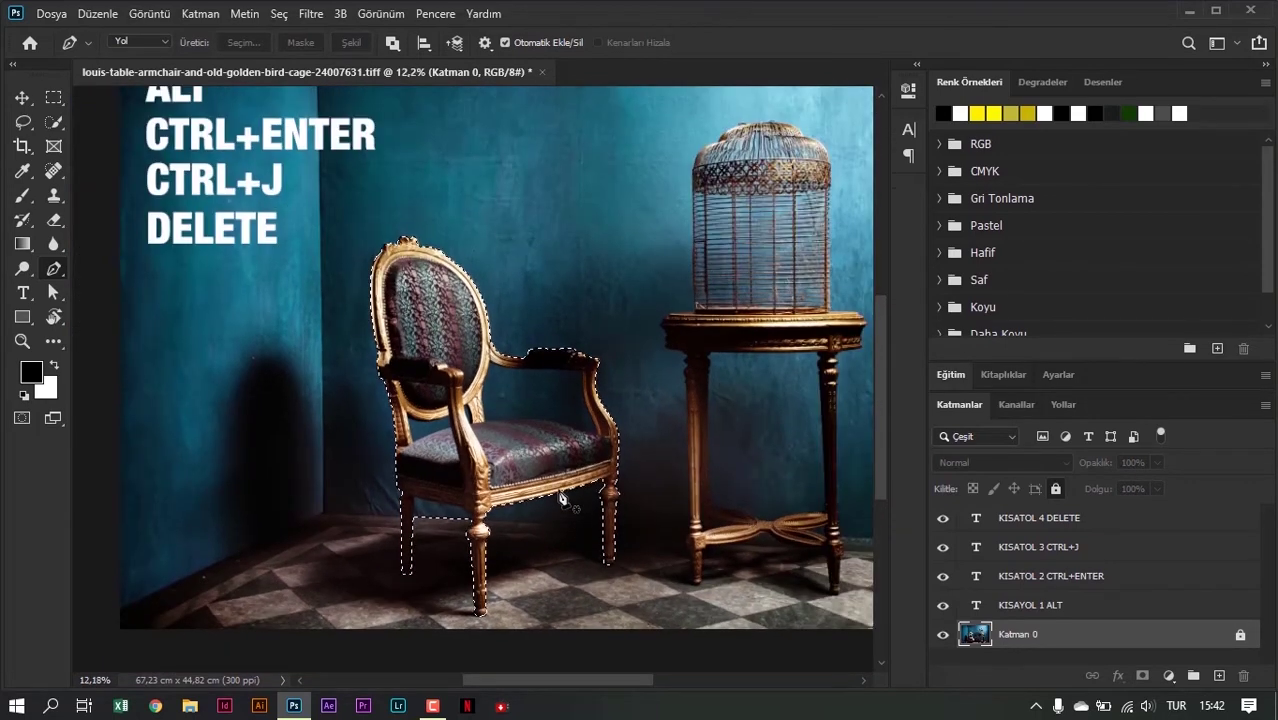
scroll(165, 328, up, 1)
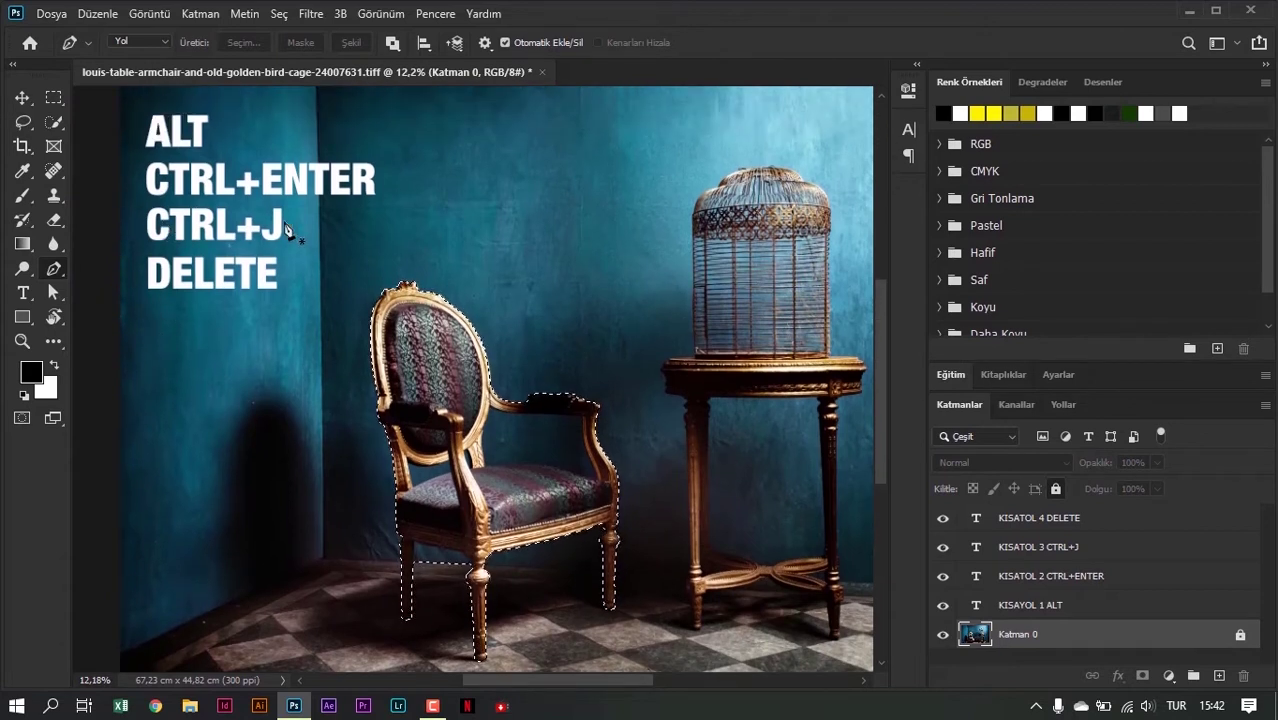
scroll(286, 235, down, 1)
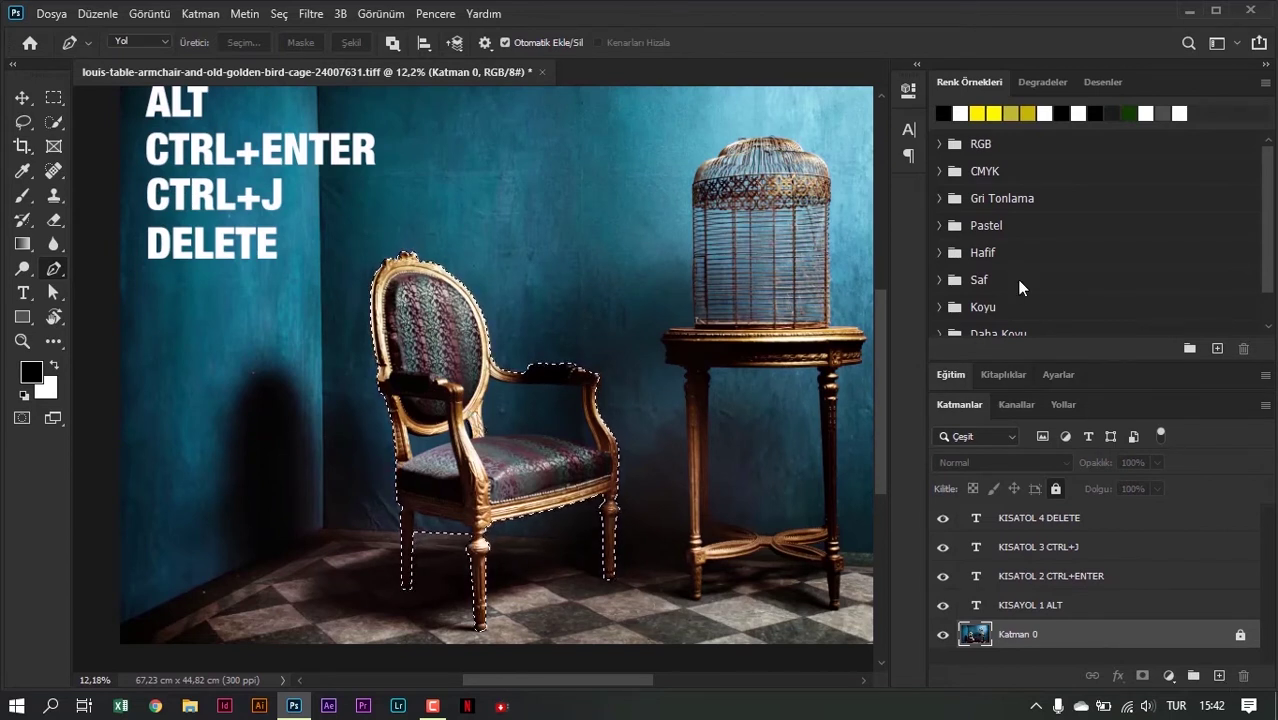
Unlock Katman 0 and copy the selected armchair onto new layer Katman 1
key(ctrl+j)
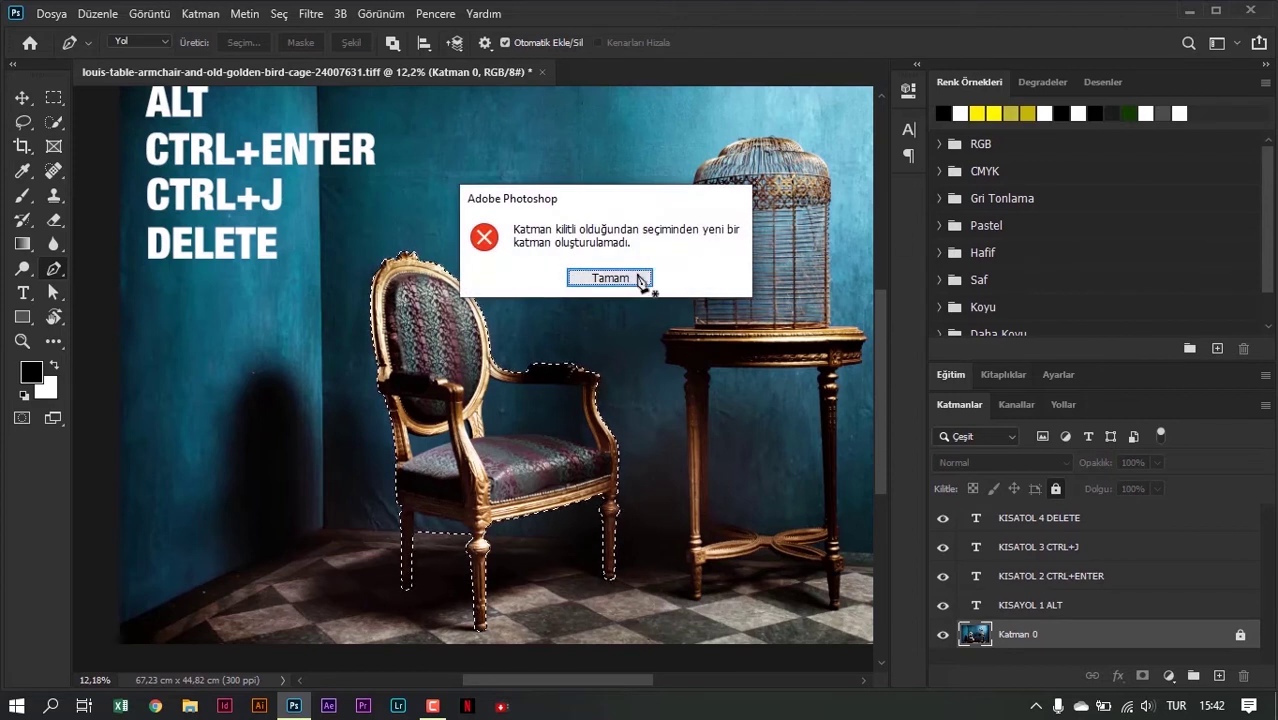
click(642, 277)
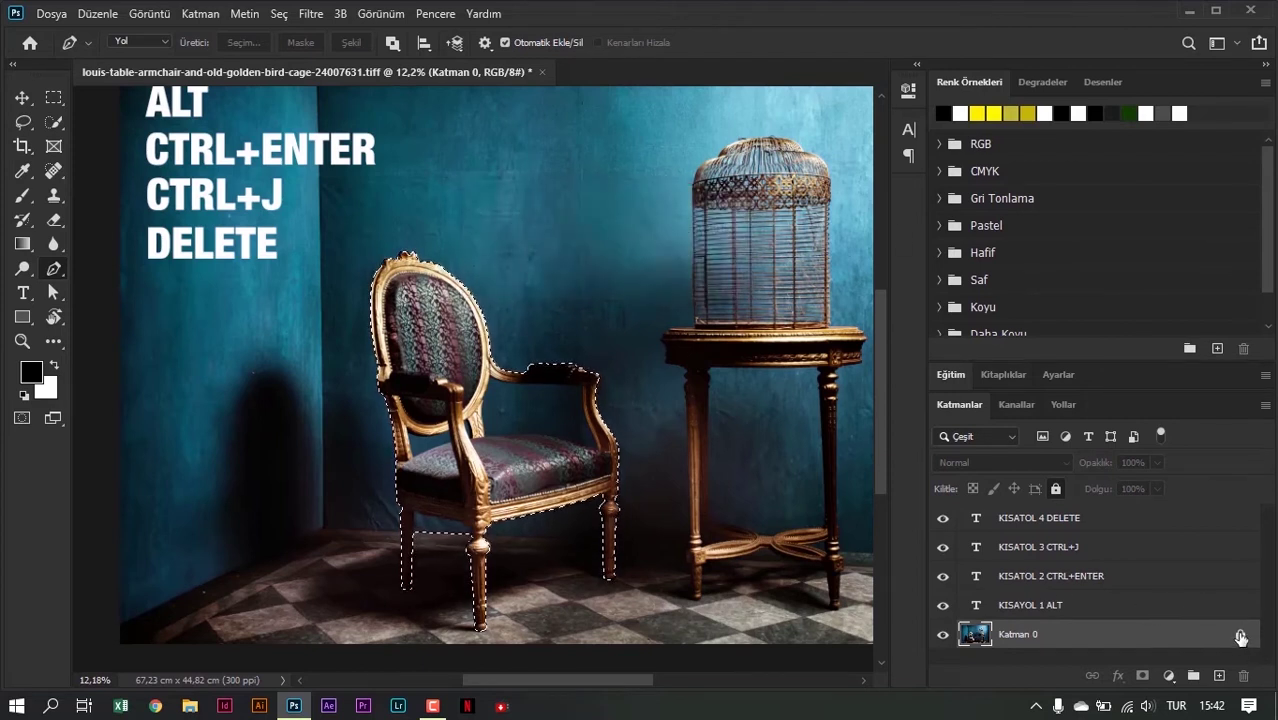
click(1240, 637)
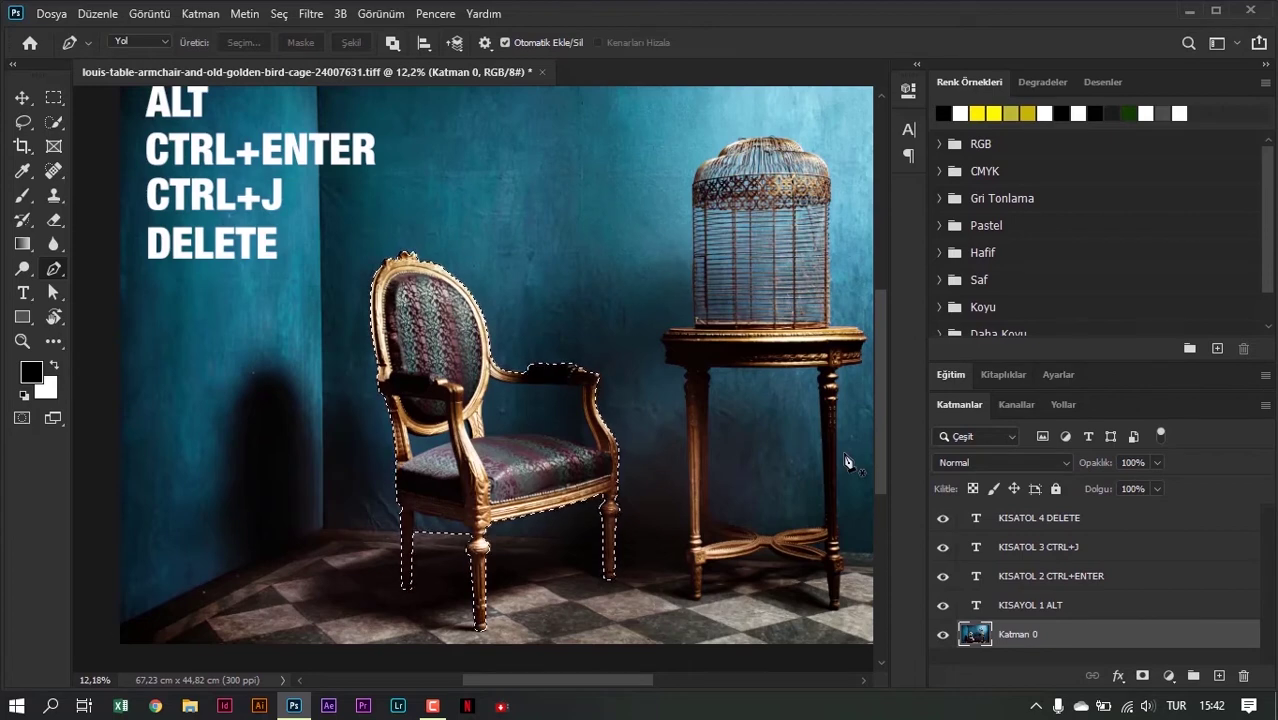
key(ctrl+j)
scroll(1012, 580, down, 1)
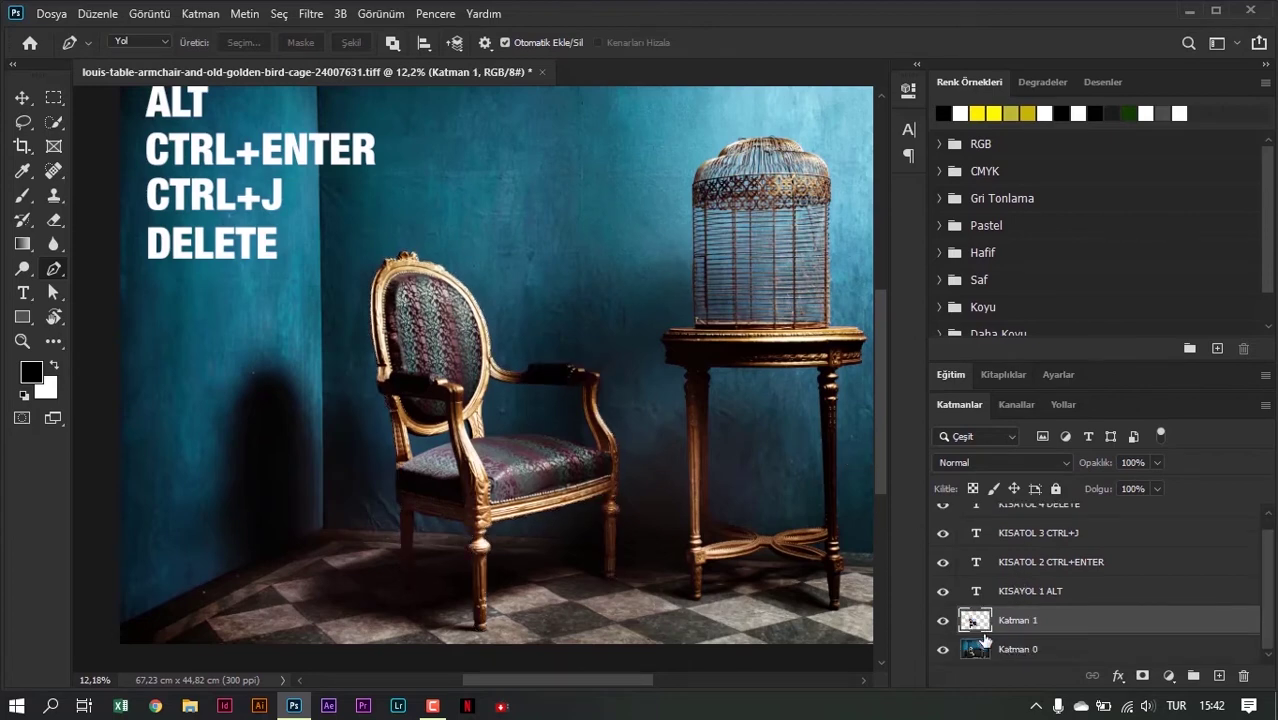
Hide the Katman 0 layer so the cut-out chair shows on transparency
click(941, 650)
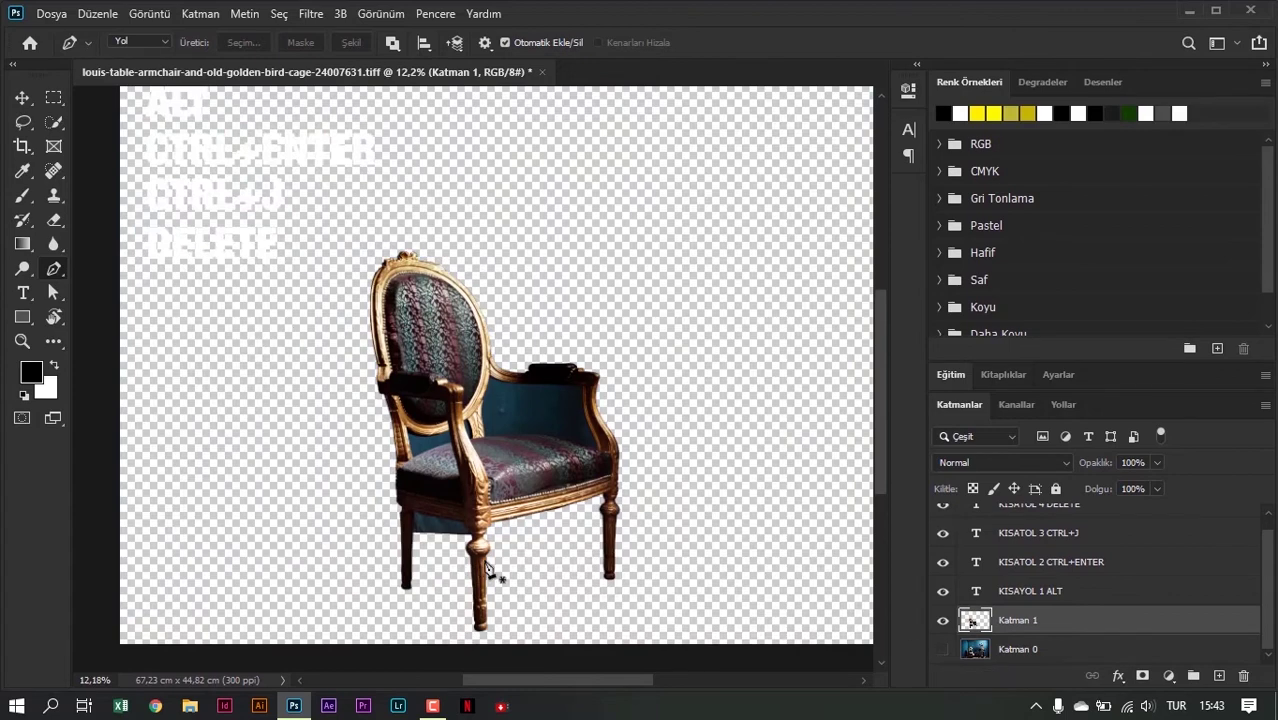
click(941, 650)
click(941, 650)
Zoom in on the leftover blue fabric between the chair's front legs
scroll(446, 540, up, 1)
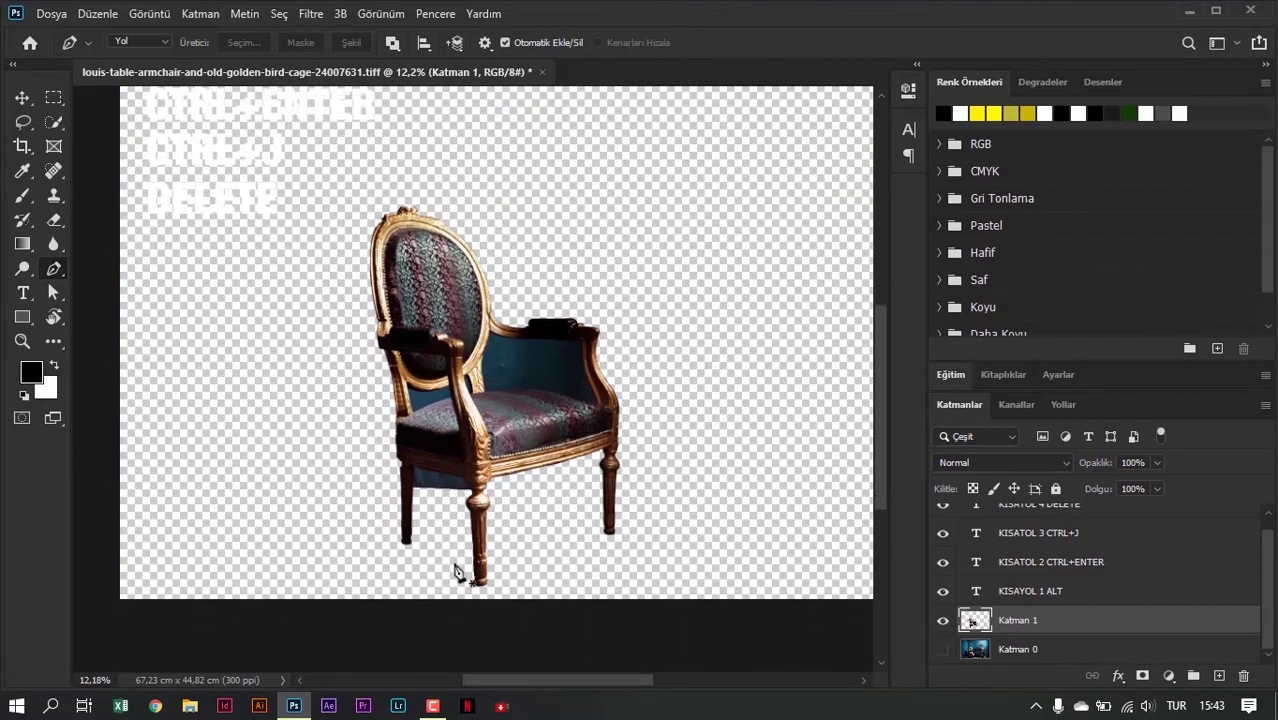
scroll(450, 545, up, 1)
scroll(686, 410, down, 2)
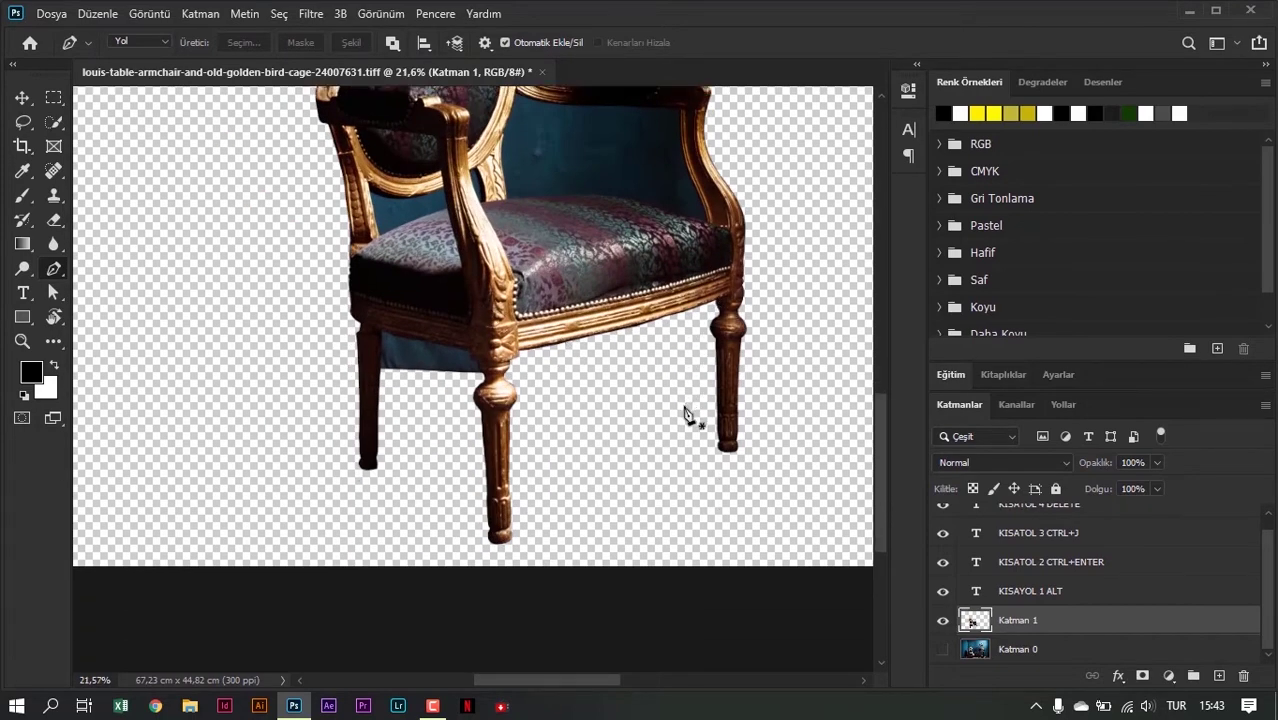
scroll(660, 440, up, 1)
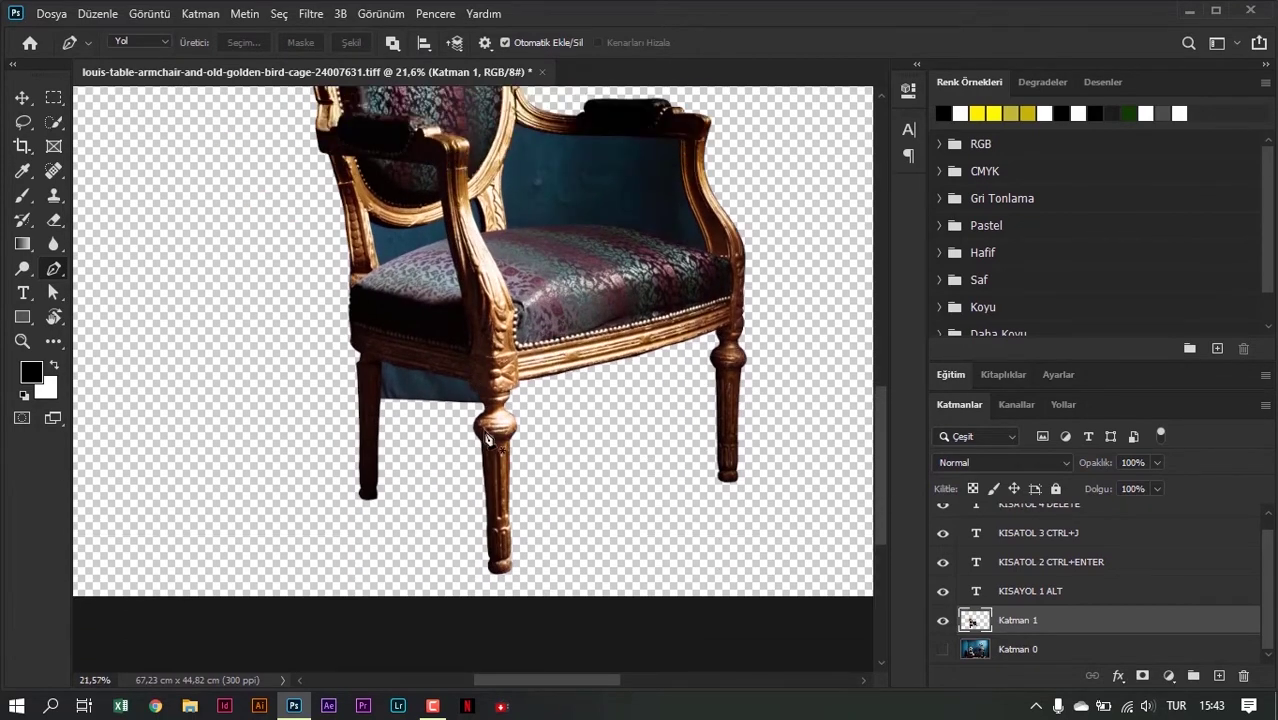
scroll(480, 430, up, 1)
scroll(420, 400, up, 2)
scroll(390, 415, up, 2)
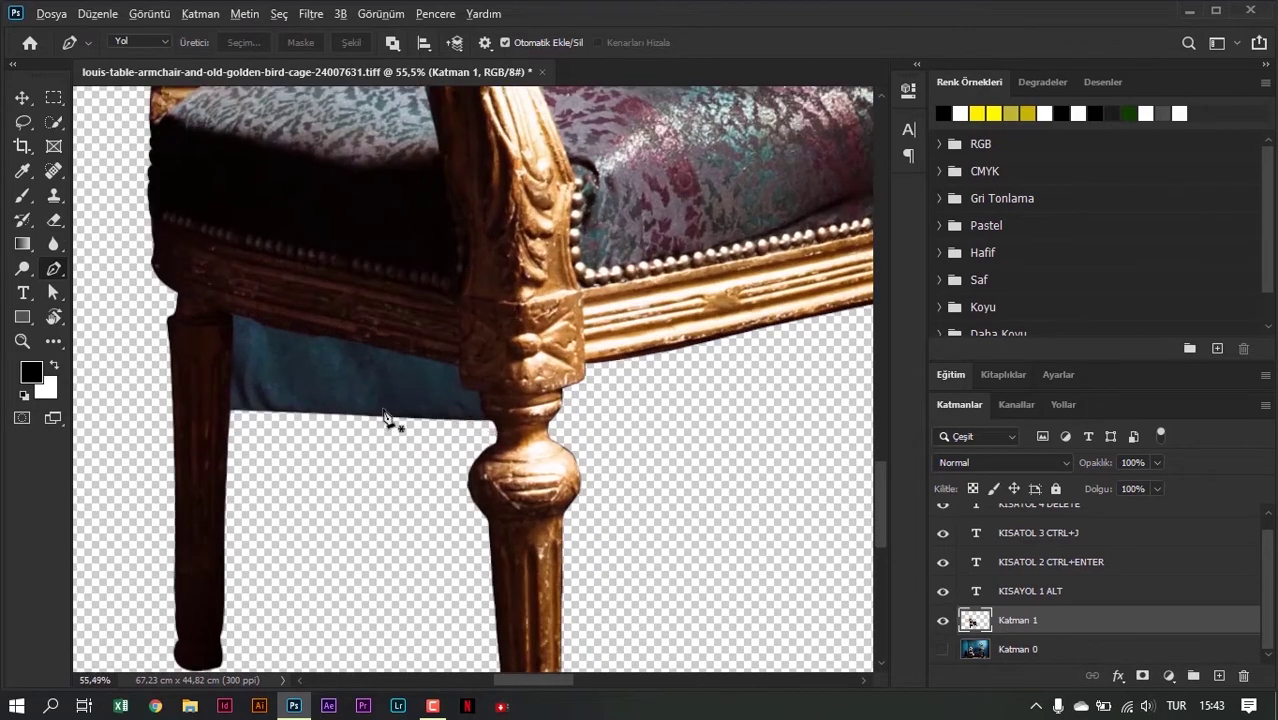
scroll(330, 418, up, 2)
Trace a closed Pen path around the leftover blue fabric patch between the front legs
scroll(222, 416, up, 2)
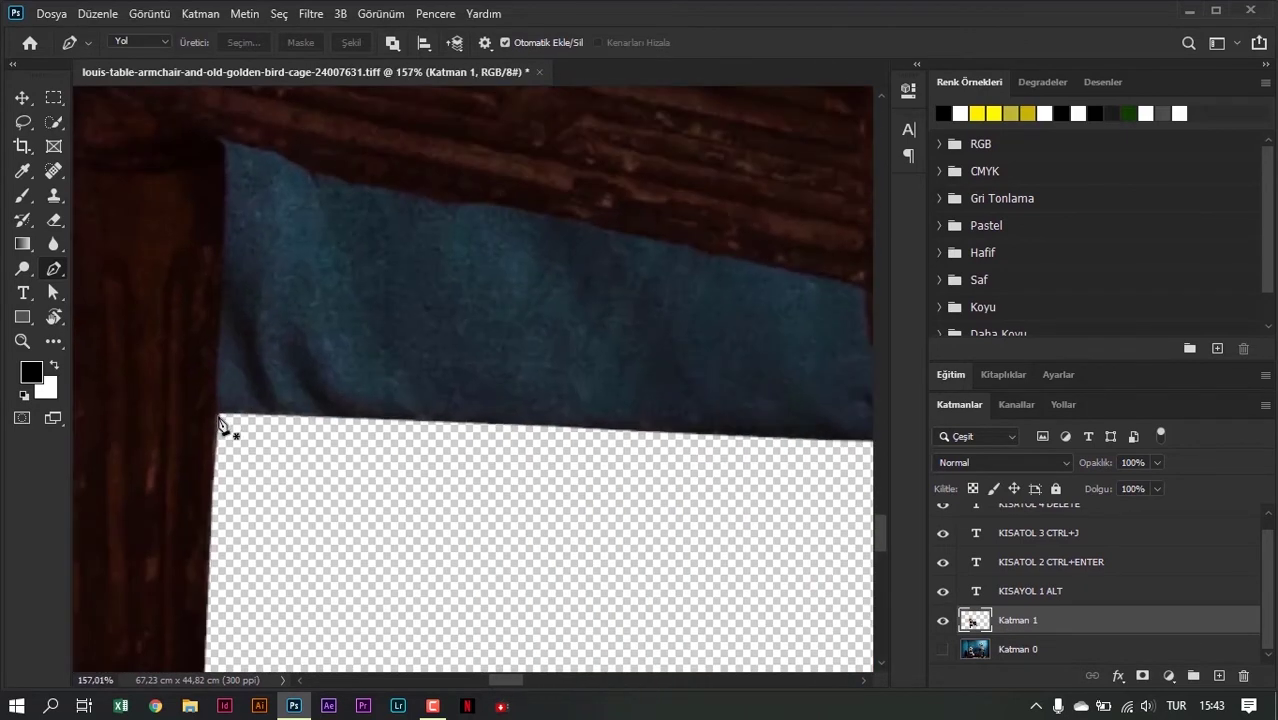
click(217, 418)
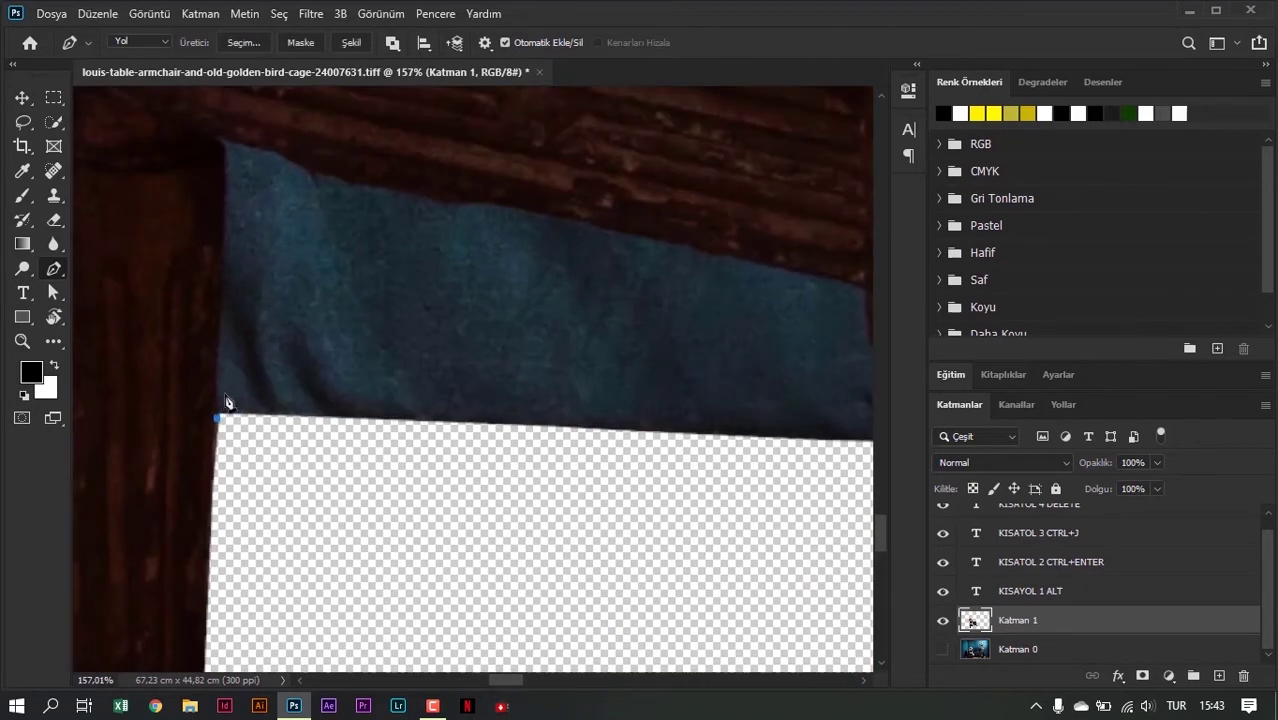
click(218, 325)
scroll(222, 330, up, 1)
scroll(222, 318, up, 1)
click(220, 293)
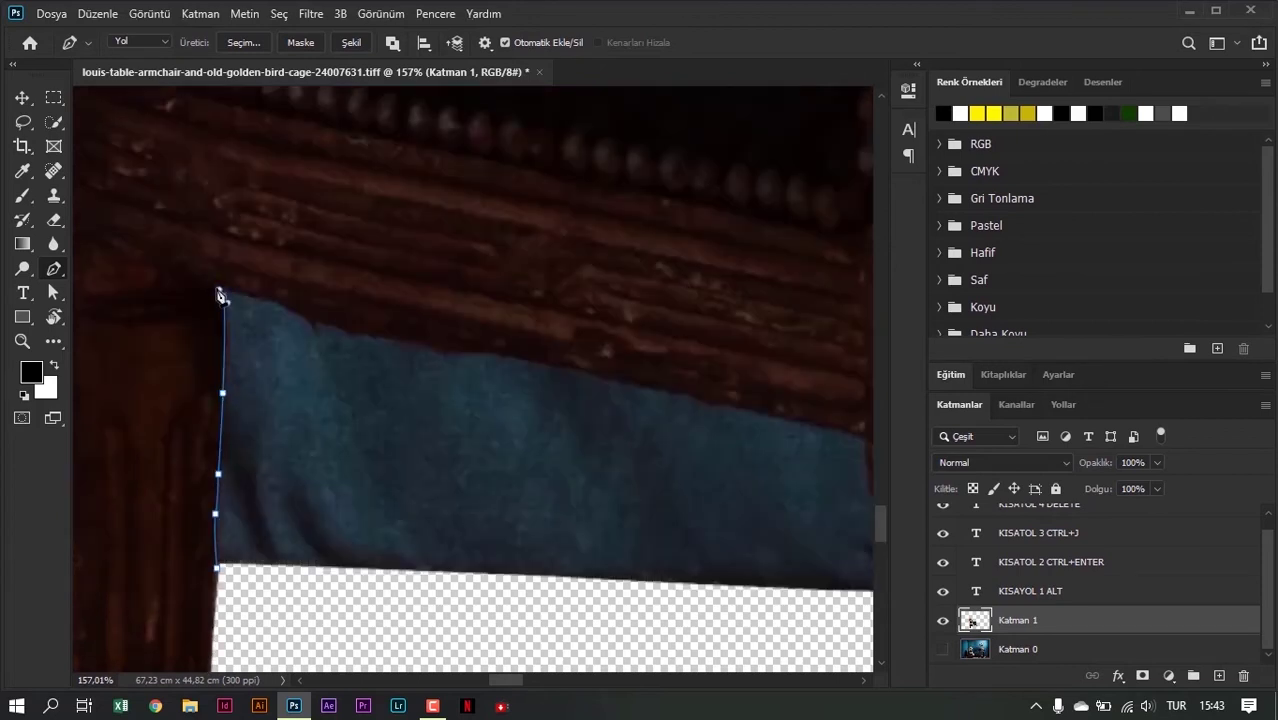
click(320, 325)
click(442, 348)
scroll(450, 348, down, 1)
click(675, 422)
click(682, 469)
click(722, 484)
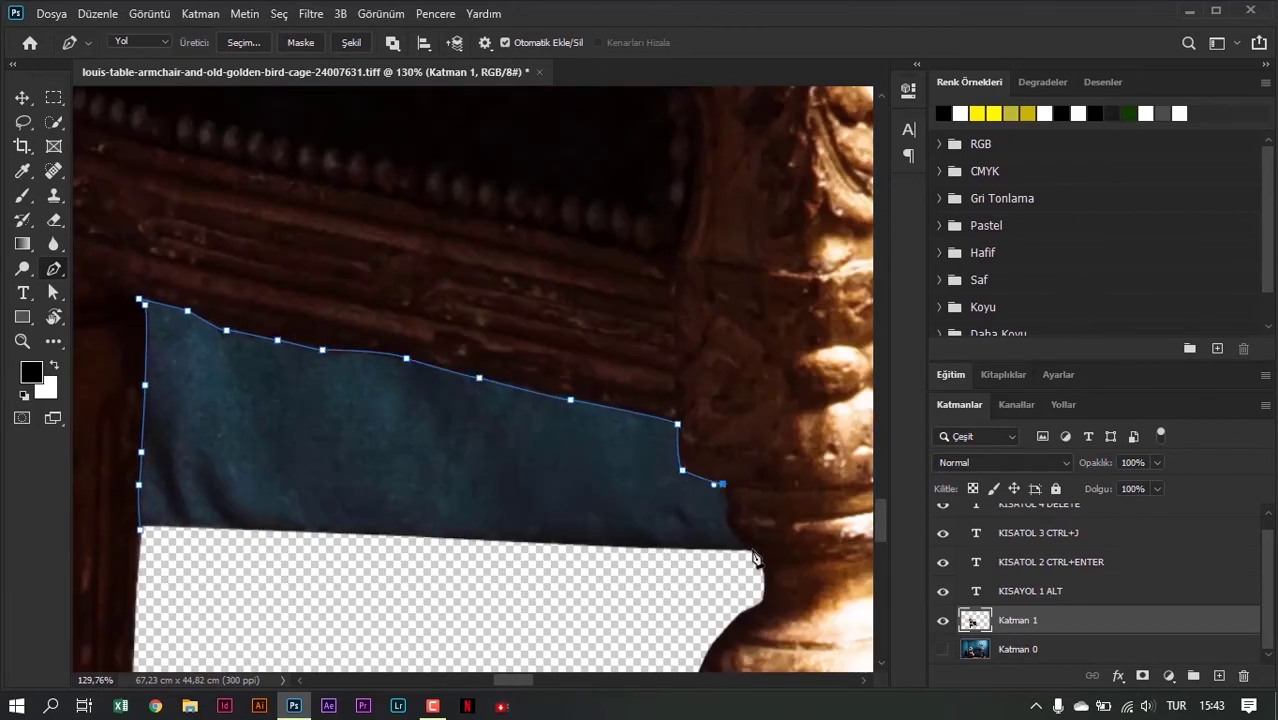
drag(755, 551, 791, 574)
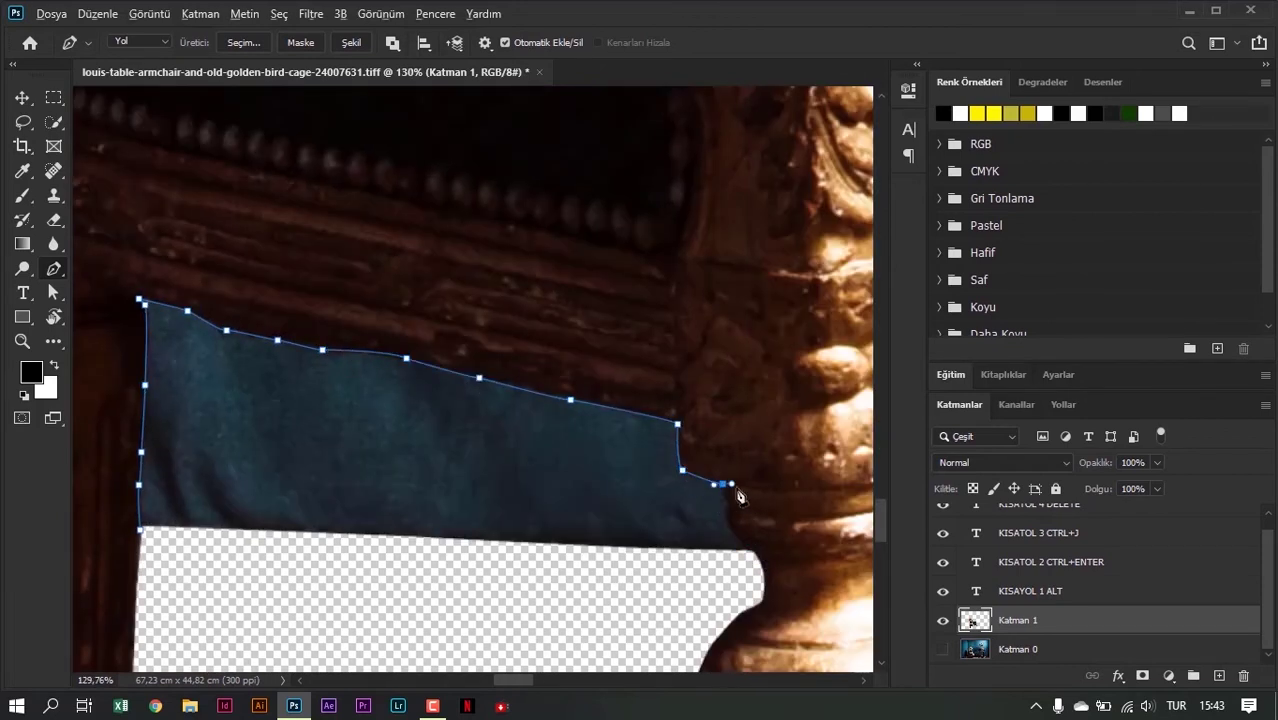
click(140, 531)
Convert the closed path around the blue patch into an active selection
scroll(262, 556, down, 4)
scroll(272, 556, down, 2)
scroll(271, 530, down, 2)
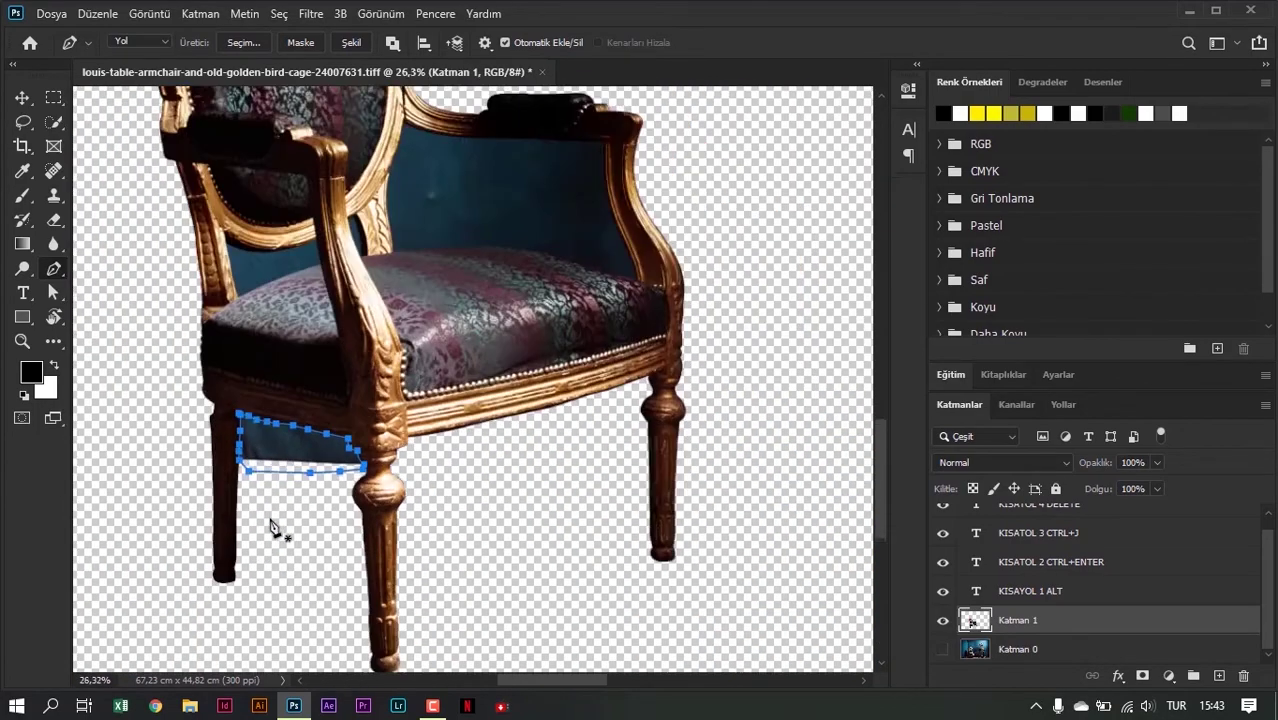
scroll(271, 515, down, 2)
scroll(258, 522, down, 2)
scroll(338, 503, up, 1)
scroll(338, 503, up, 3)
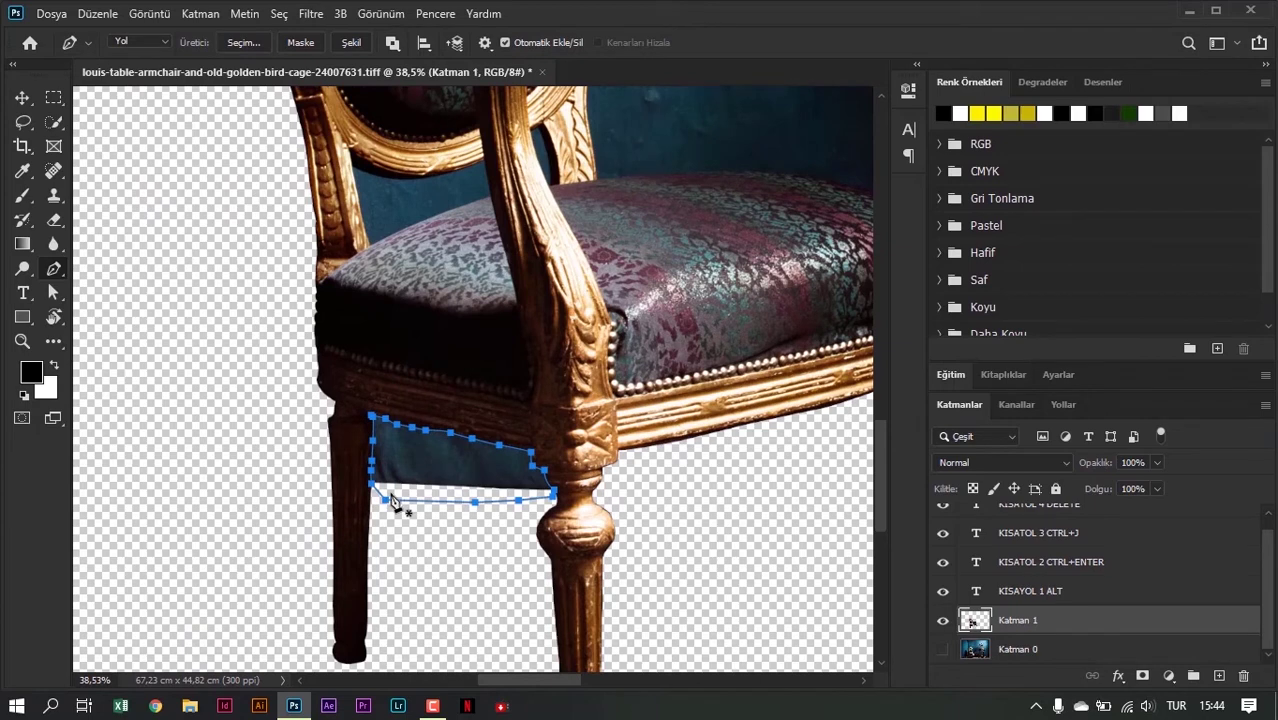
key(ctrl+Return)
scroll(392, 502, down, 5)
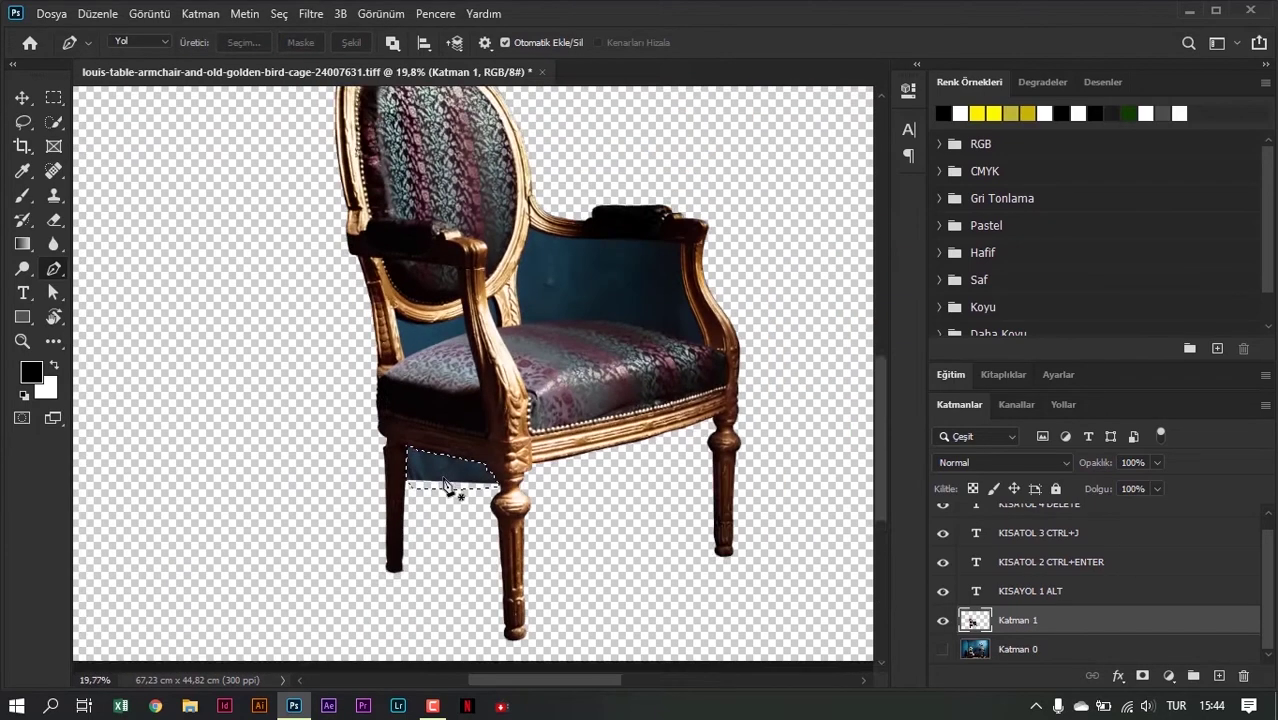
Draw a black rectangle over the shortcut text area above the KISAYOL 1 ALT layer
click(22, 97)
scroll(295, 355, down, 1)
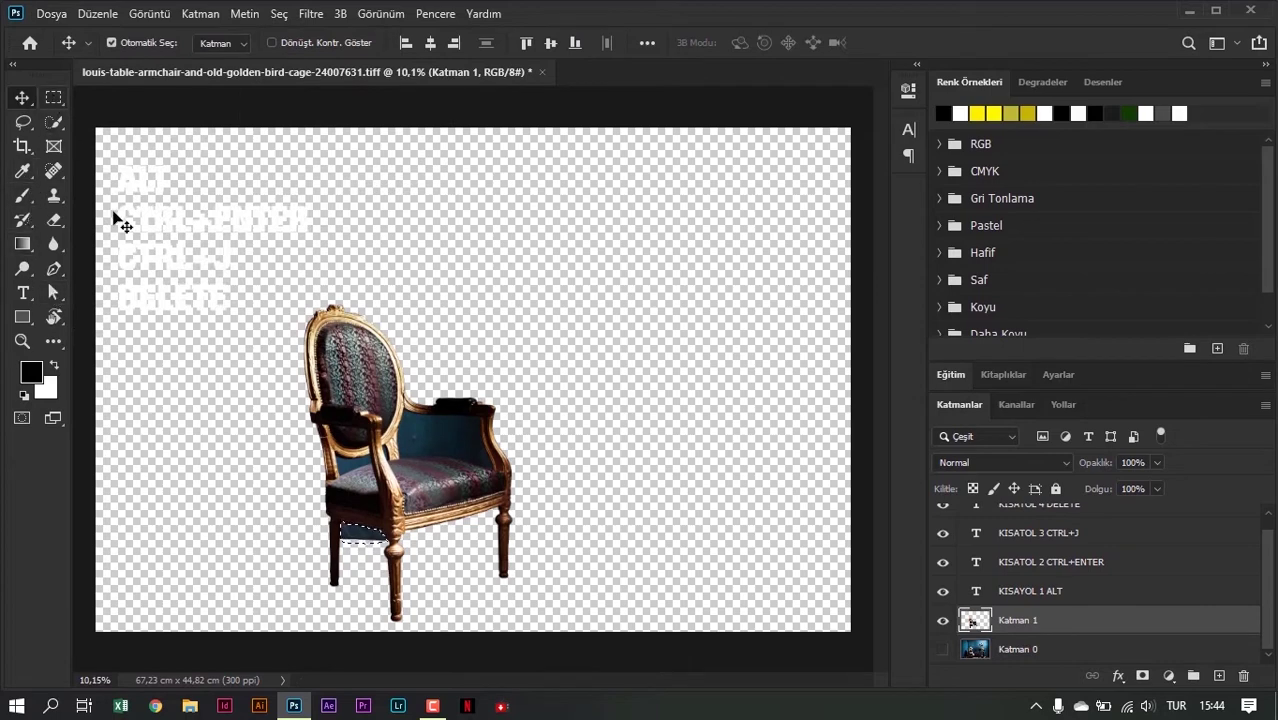
click(1020, 582)
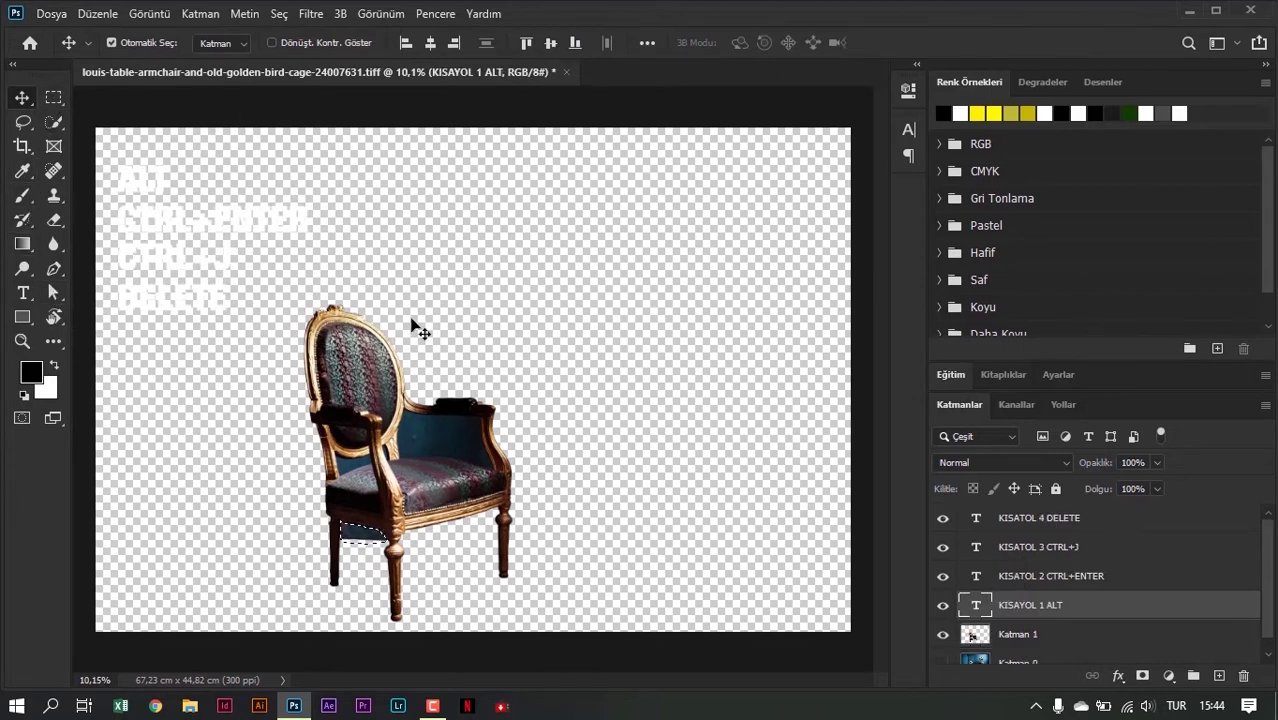
click(22, 317)
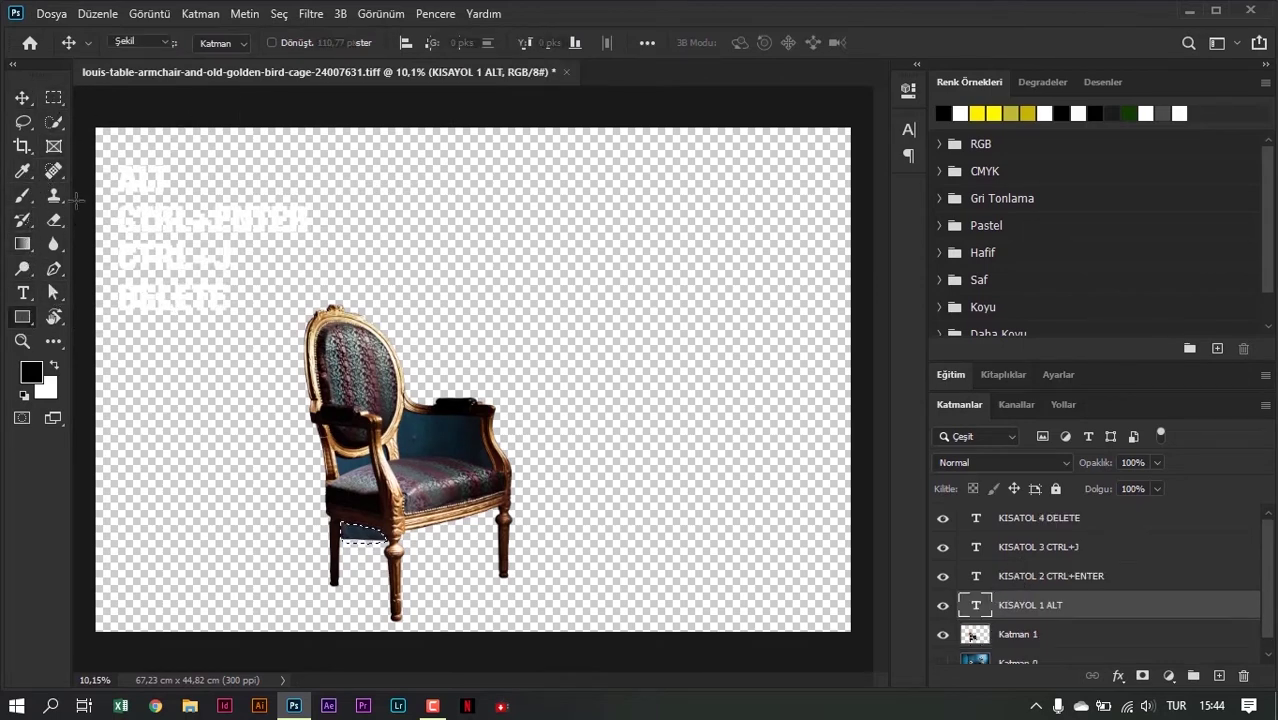
drag(95, 138, 334, 320)
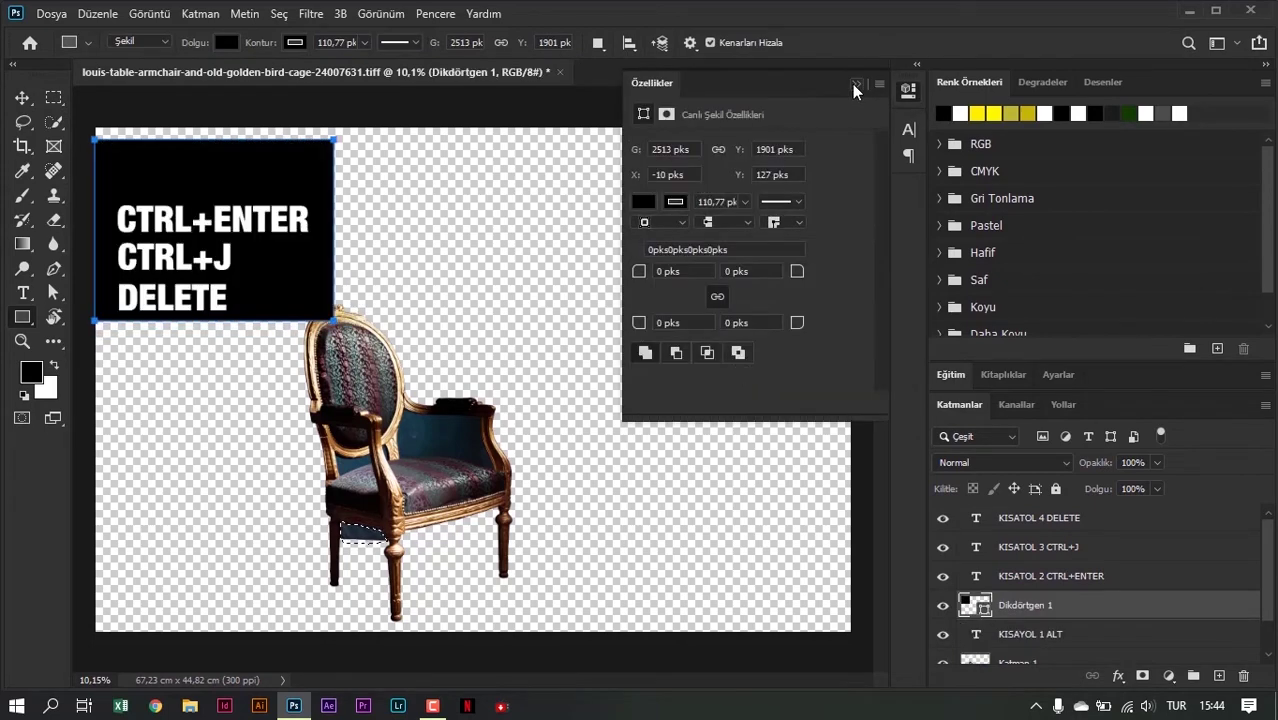
click(852, 84)
Move Dikdörtgen 1 beneath the shortcut text layers, then select the chair layer Katman 1
click(22, 97)
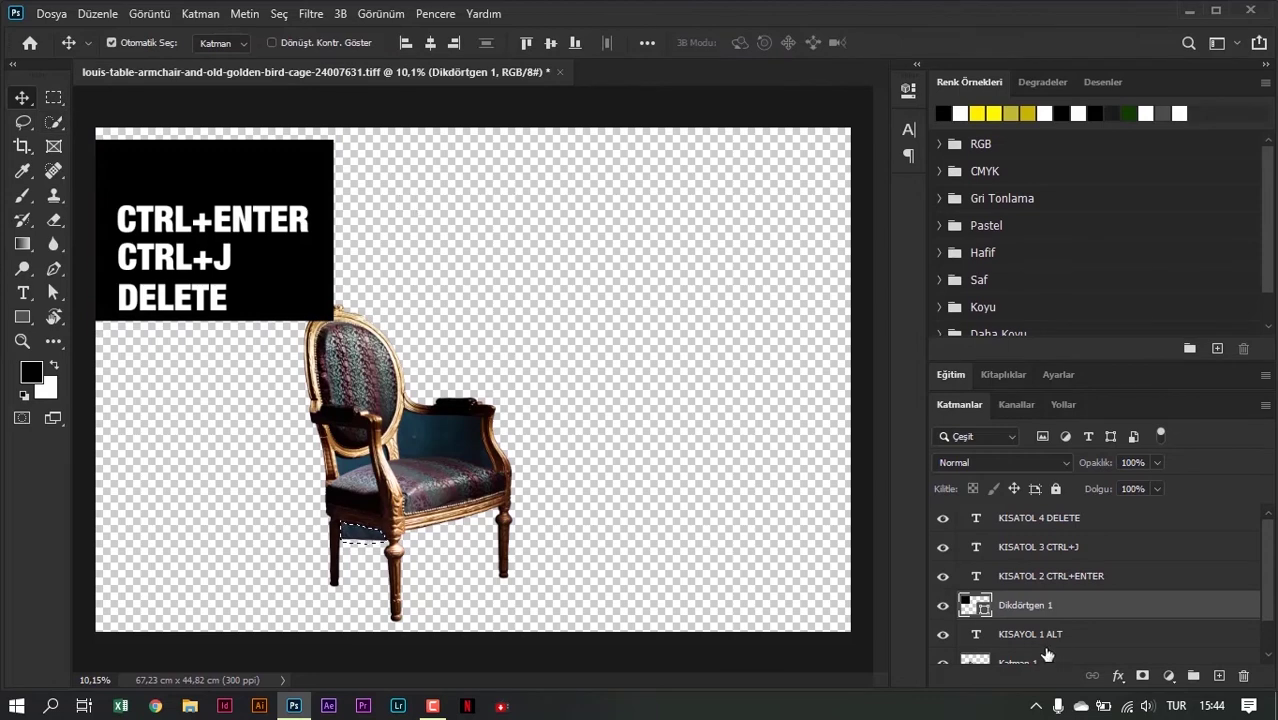
scroll(1019, 601, down, 1)
drag(1030, 590, 1030, 618)
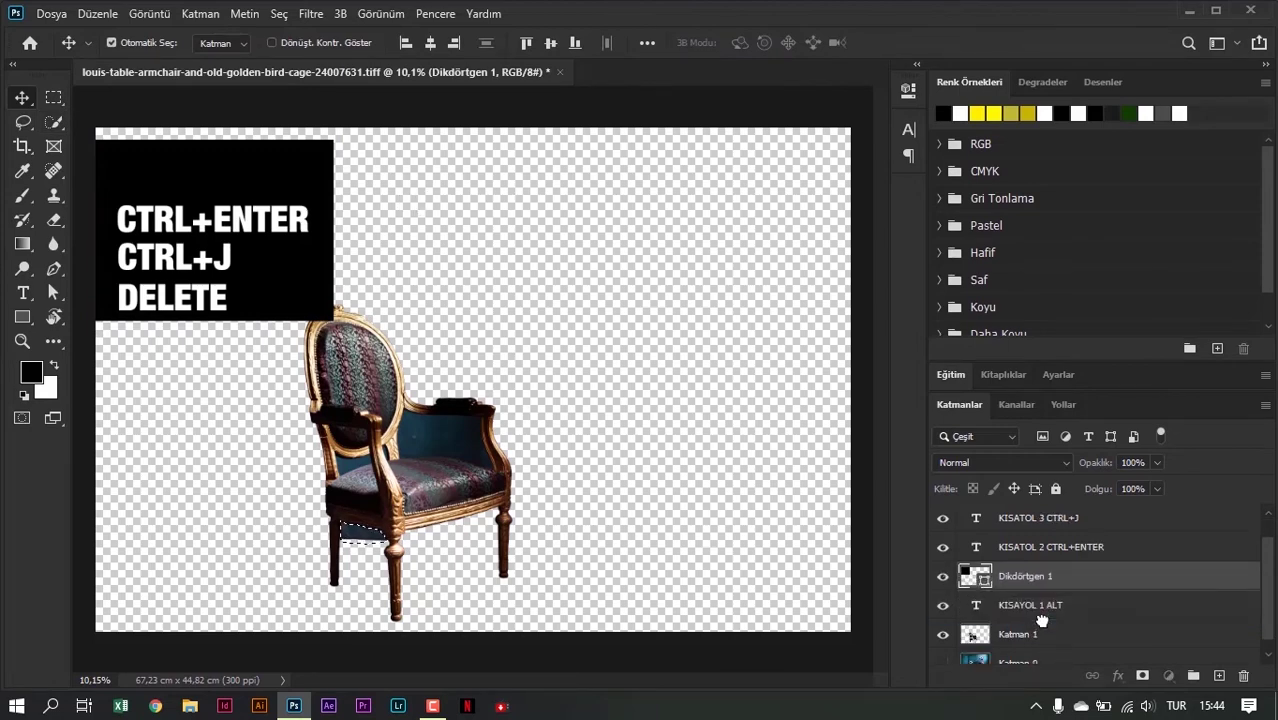
click(447, 297)
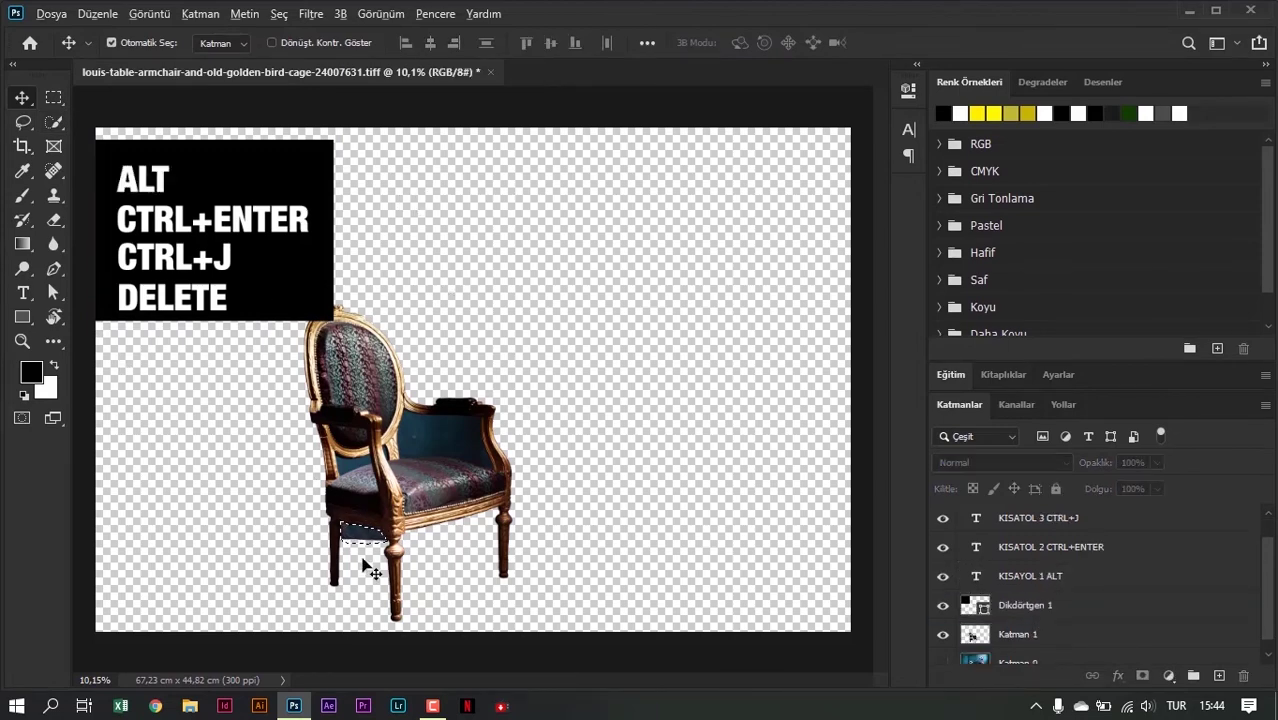
scroll(368, 568, up, 1)
scroll(1097, 600, down, 1)
click(1067, 622)
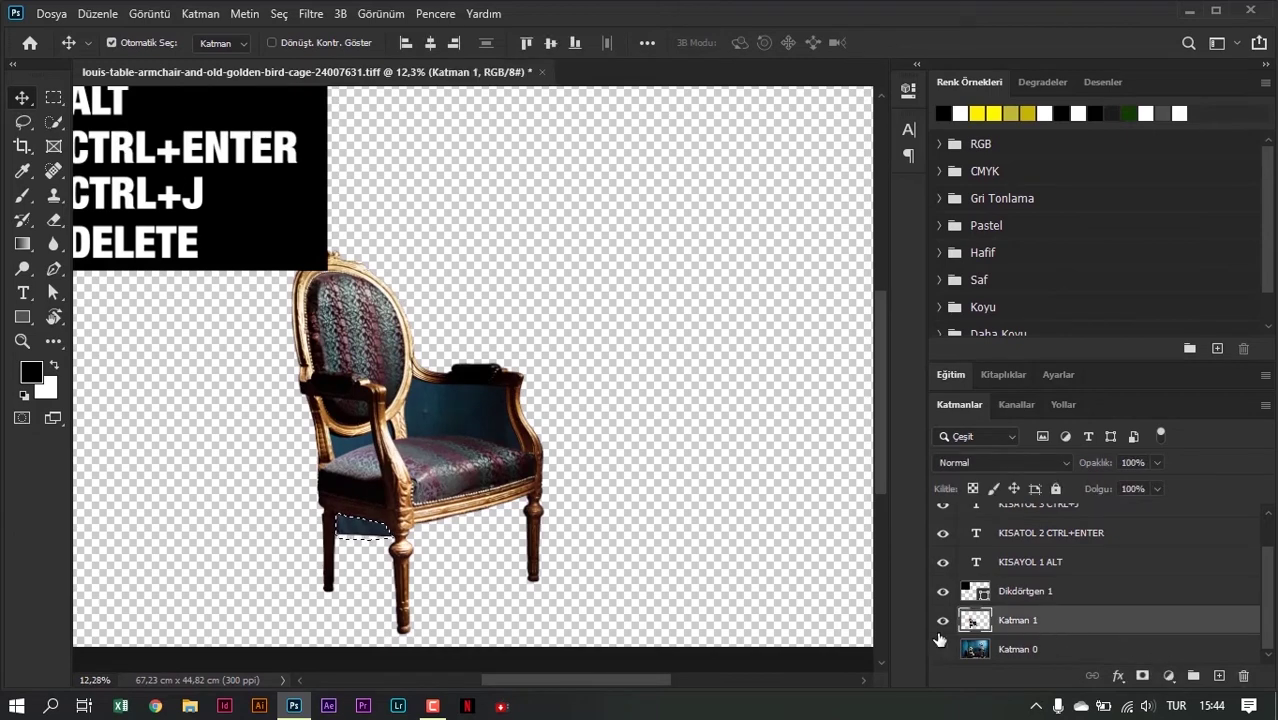
Delete the selected blue patch between the front legs and deselect
scroll(230, 390, left, 2)
scroll(285, 328, up, 1)
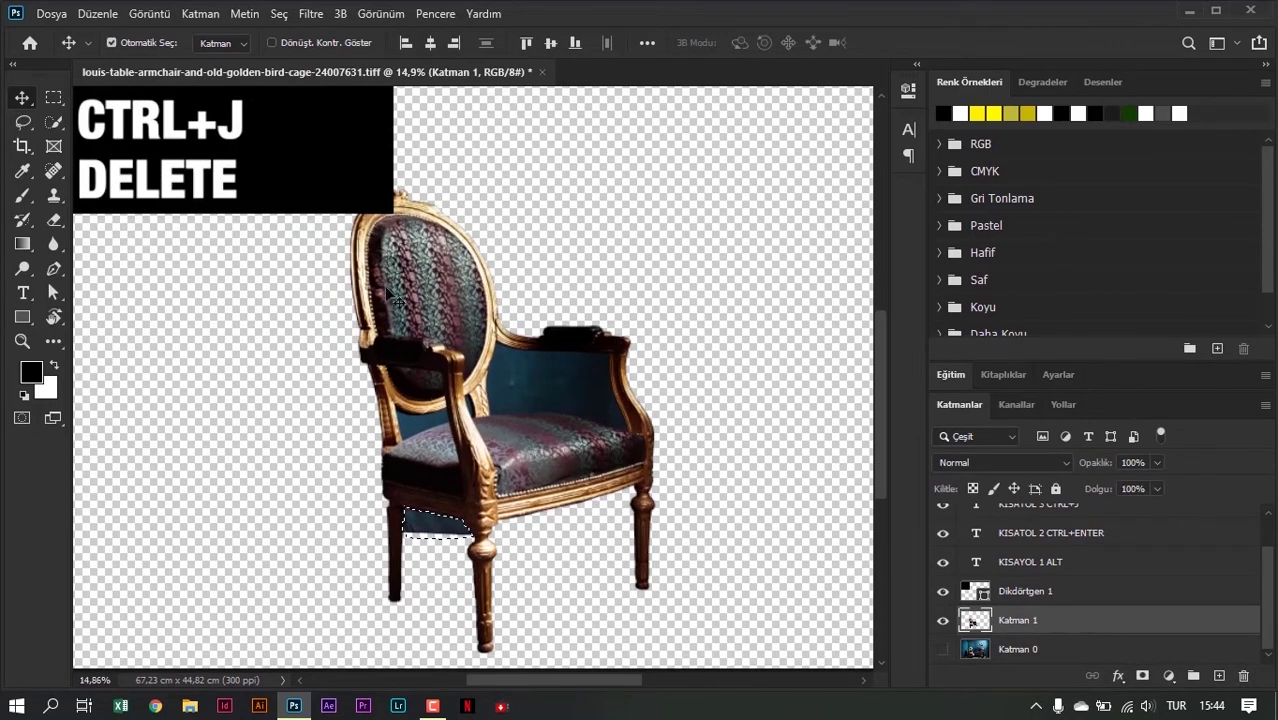
key(Delete)
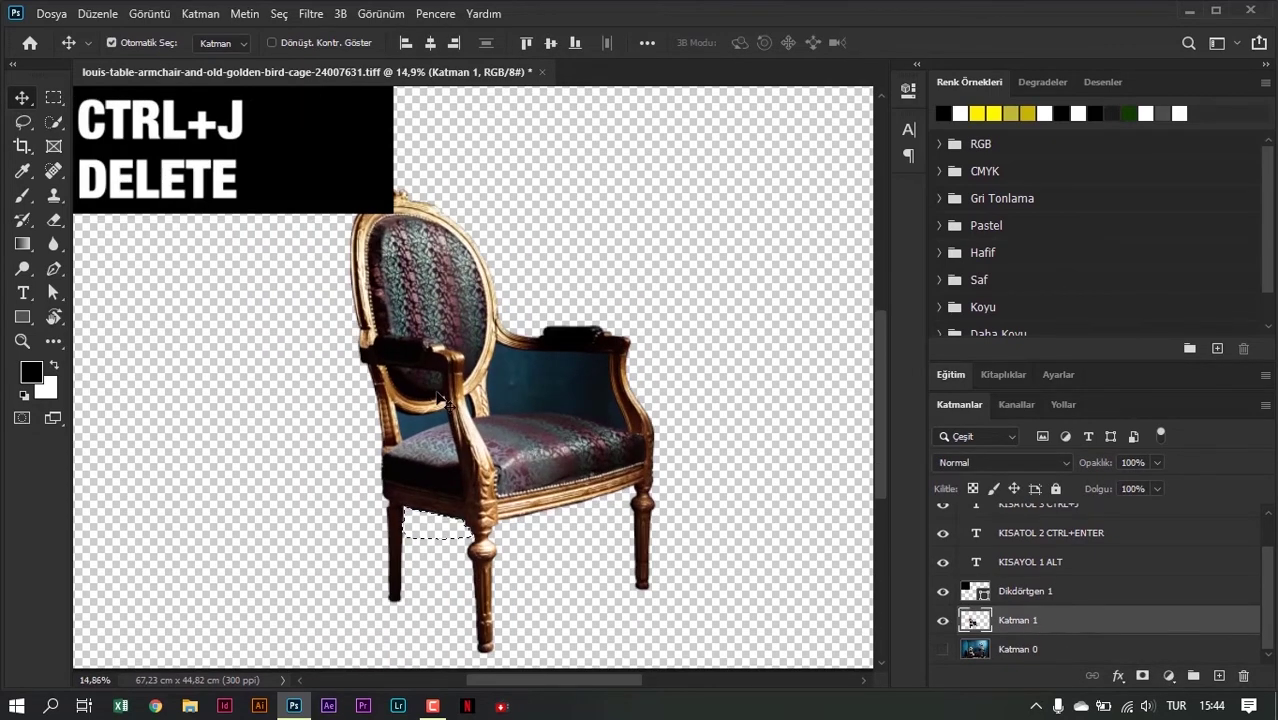
key(ctrl+d)
Start a Pen path on the blue backrest panel along the arm's inner edge
click(23, 124)
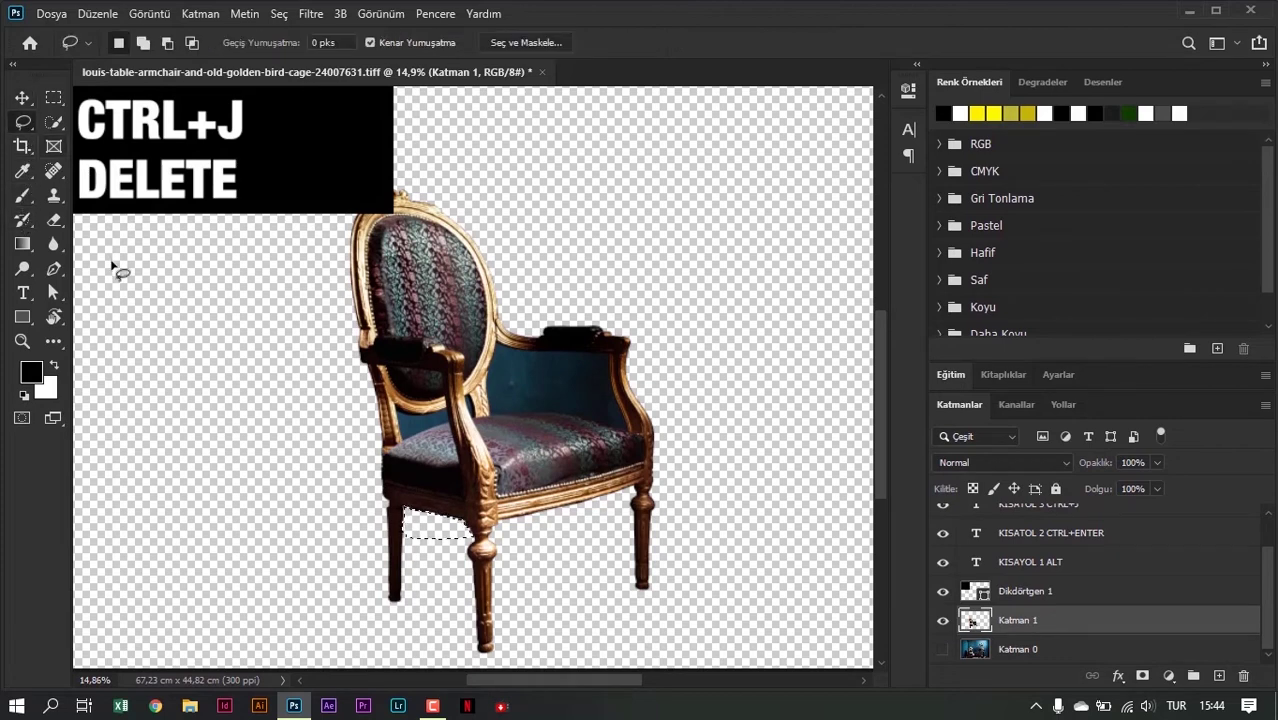
scroll(663, 527, up, 2)
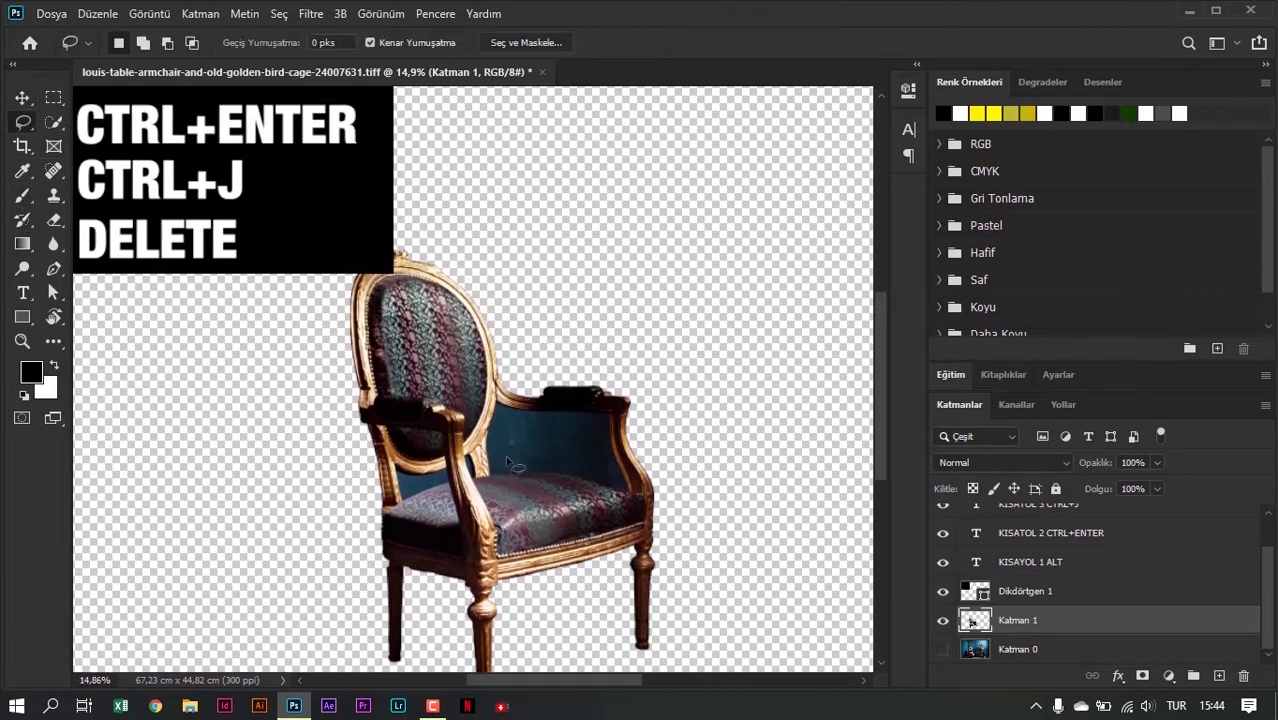
click(54, 268)
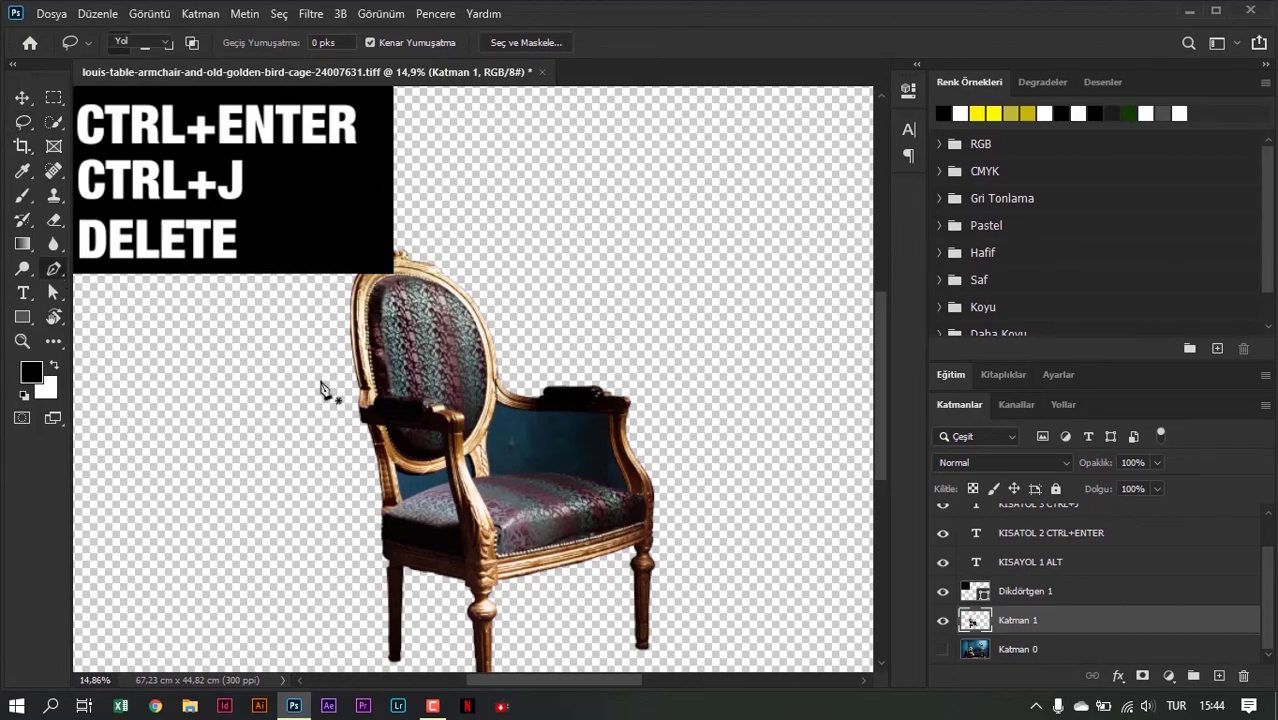
scroll(400, 430, up, 2)
scroll(470, 470, up, 2)
scroll(462, 478, up, 2)
scroll(440, 479, up, 1)
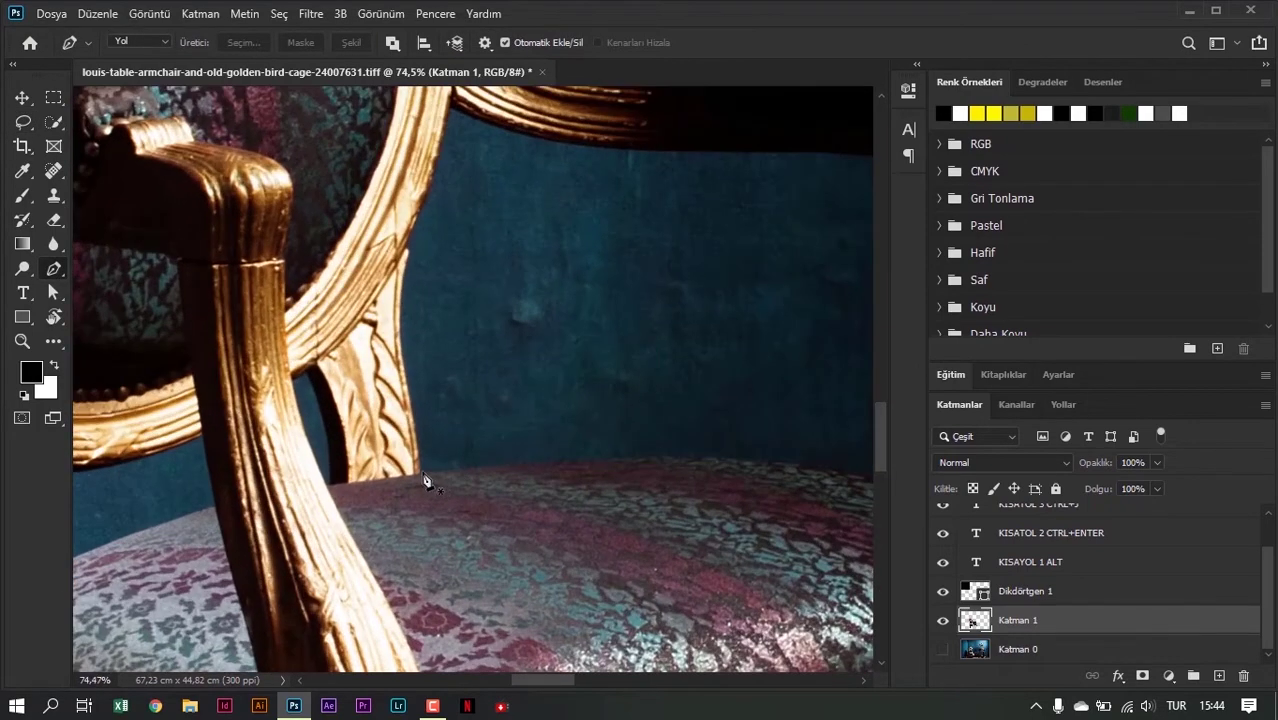
scroll(420, 482, up, 2)
click(419, 471)
scroll(418, 418, up, 2)
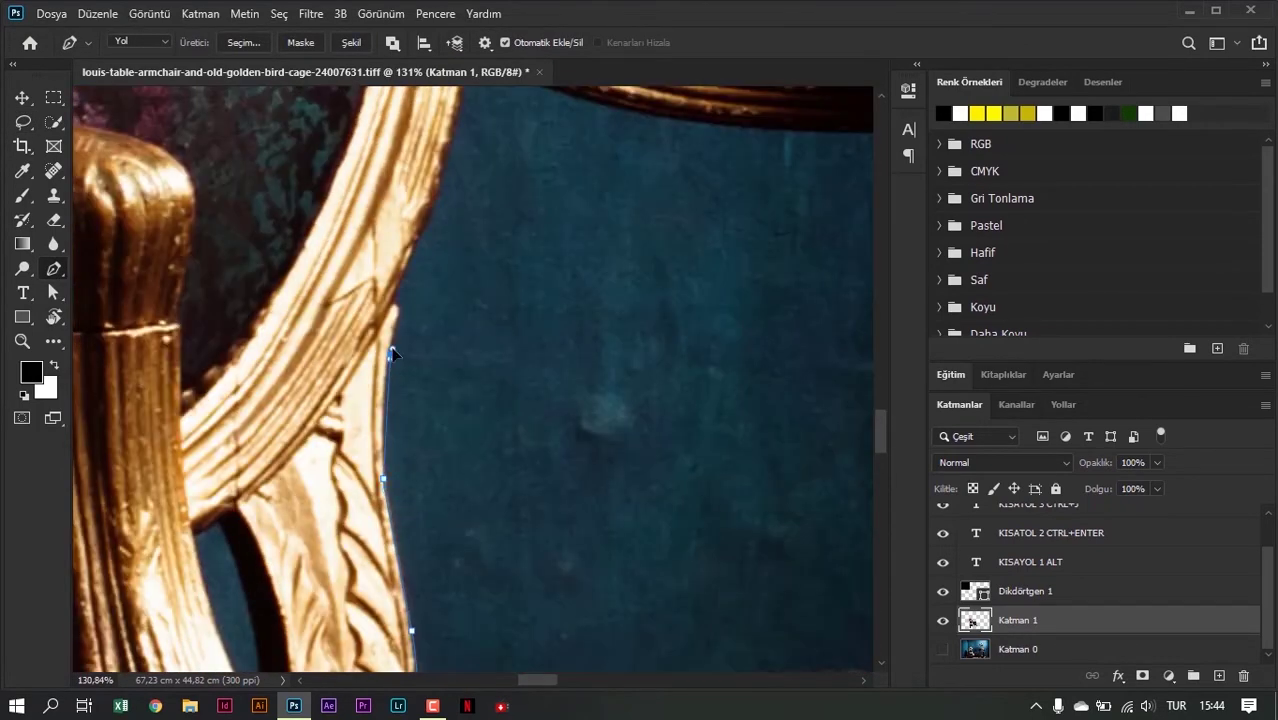
click(285, 485)
click(359, 353)
drag(669, 355, 691, 351)
Continue the path down the panel's side, along the seat edge and its top curve
scroll(678, 366, down, 3)
click(685, 445)
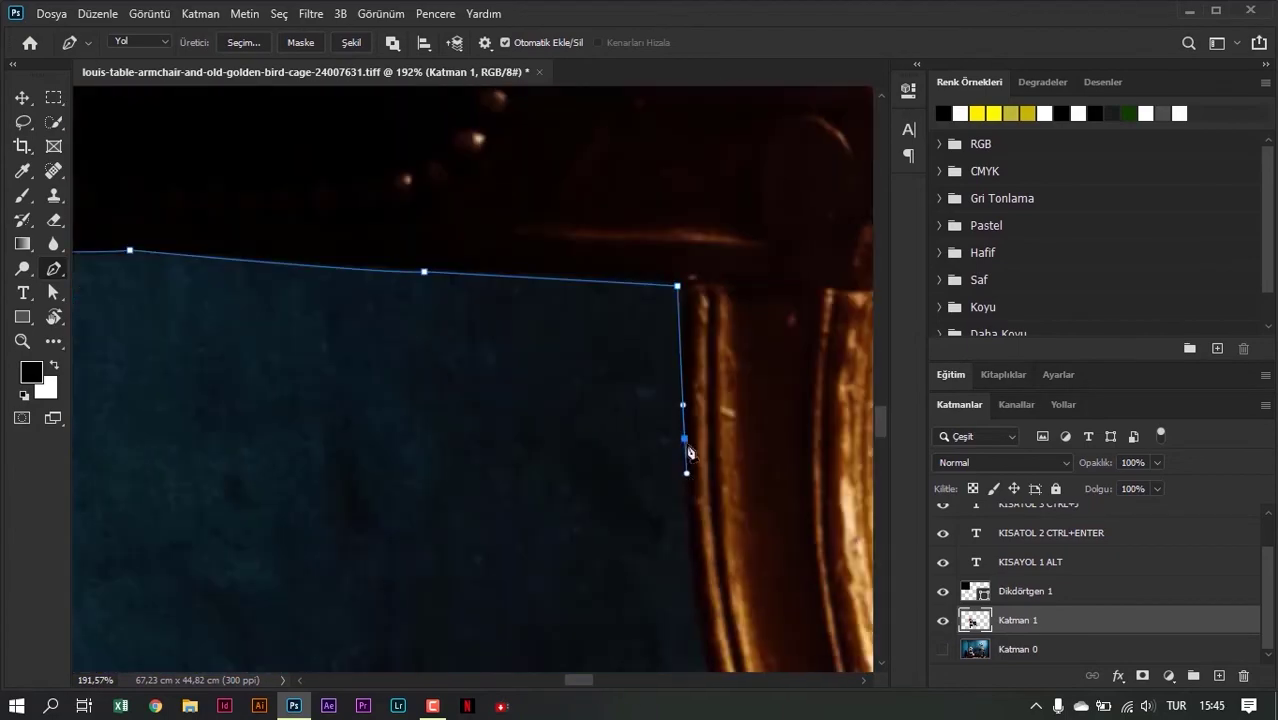
scroll(690, 450, down, 3)
click(799, 551)
scroll(700, 520, down, 3)
drag(328, 393, 291, 404)
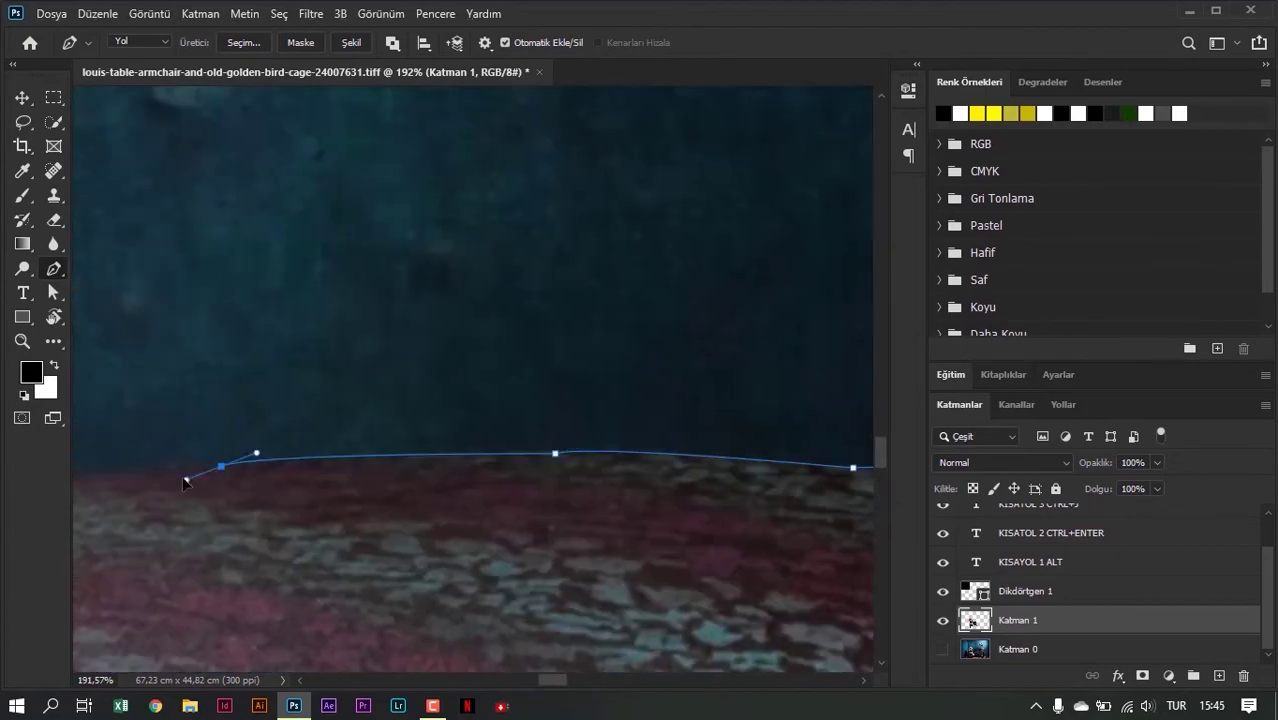
scroll(285, 440, down, 8)
scroll(285, 460, up, 5)
scroll(281, 469, up, 4)
scroll(281, 469, up, 3)
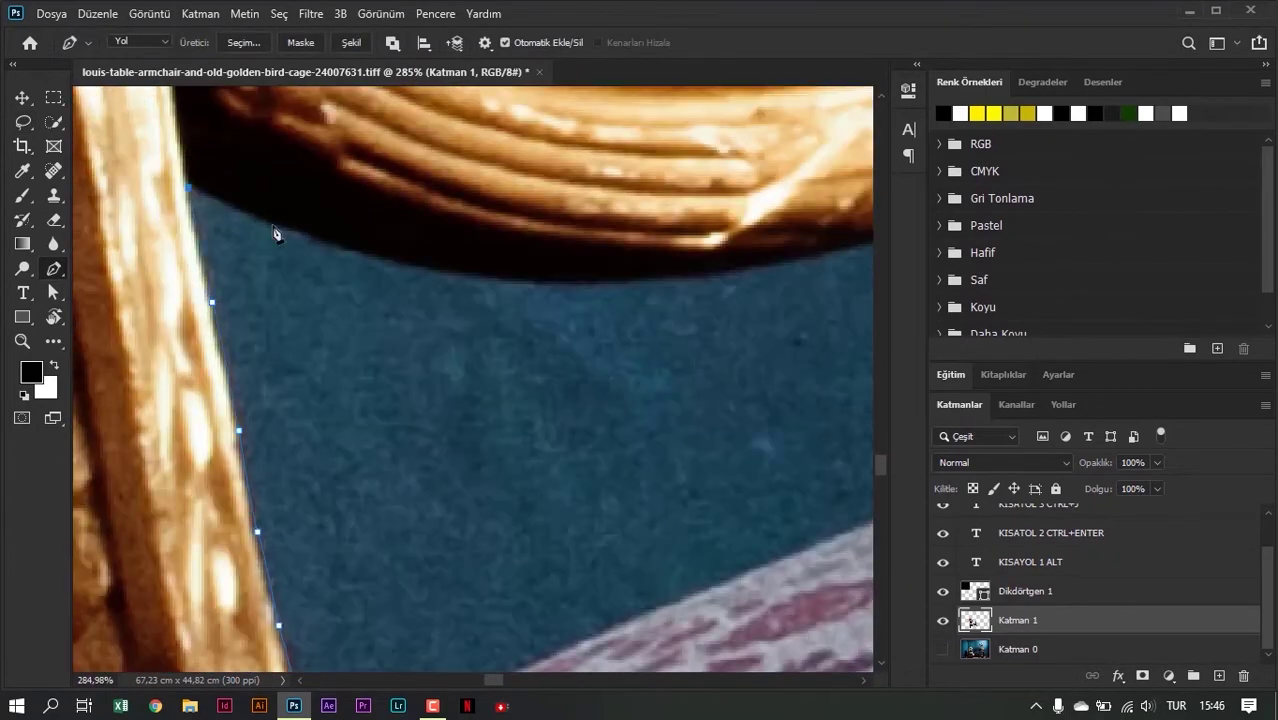
scroll(400, 400, right, 5)
click(616, 194)
scroll(811, 417, left, 2)
scroll(600, 470, down, 2)
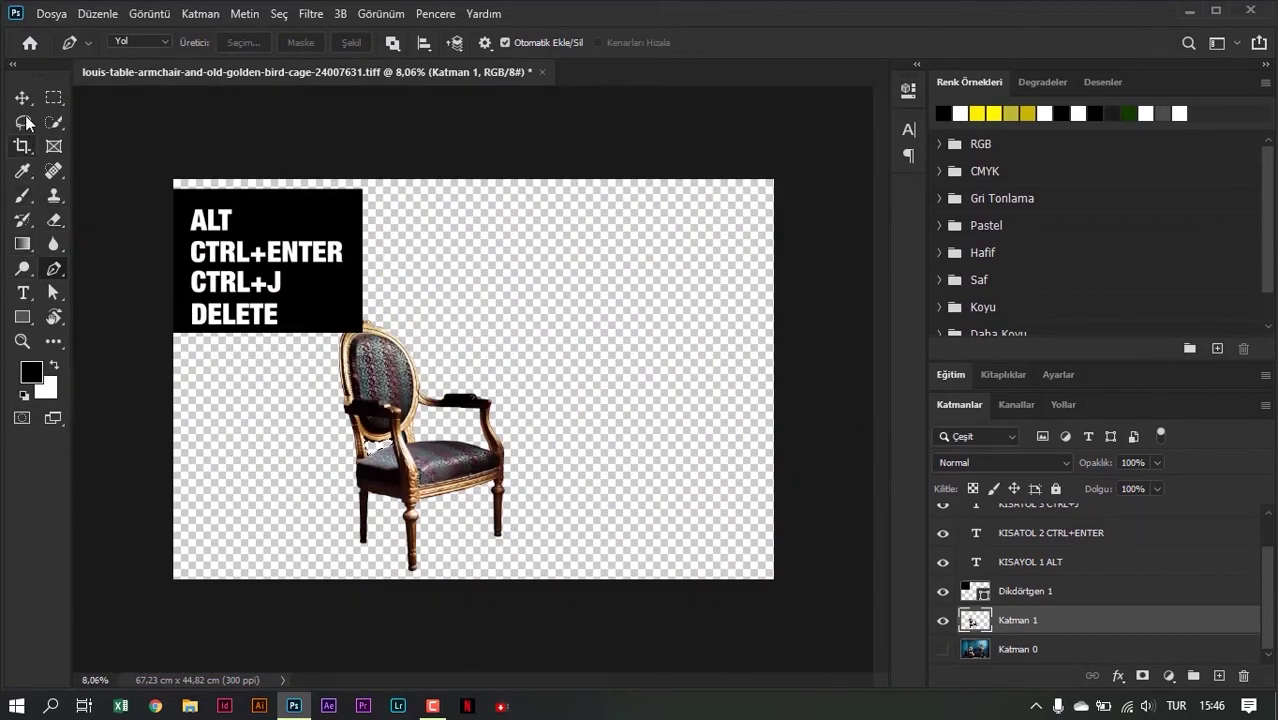
Hide Dikdörtgen 1 and the KISAYOL shortcut caption layers
click(24, 122)
scroll(490, 450, up, 1)
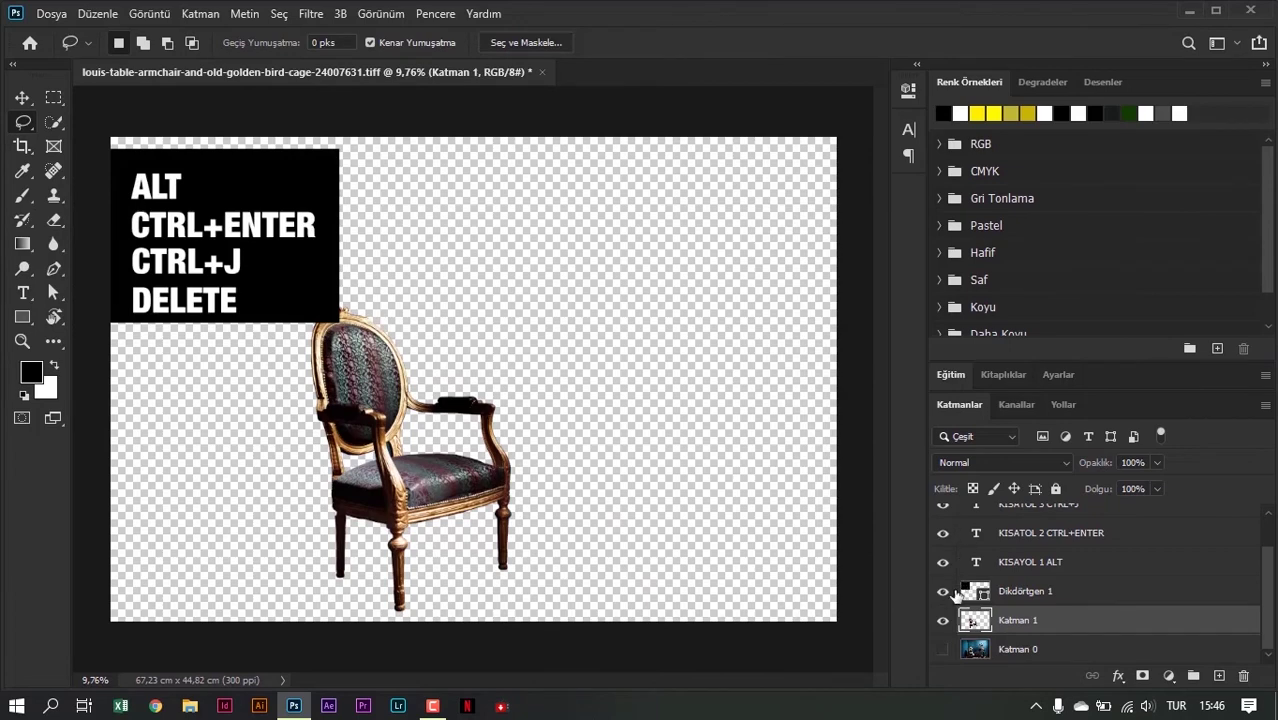
drag(943, 591, 941, 491)
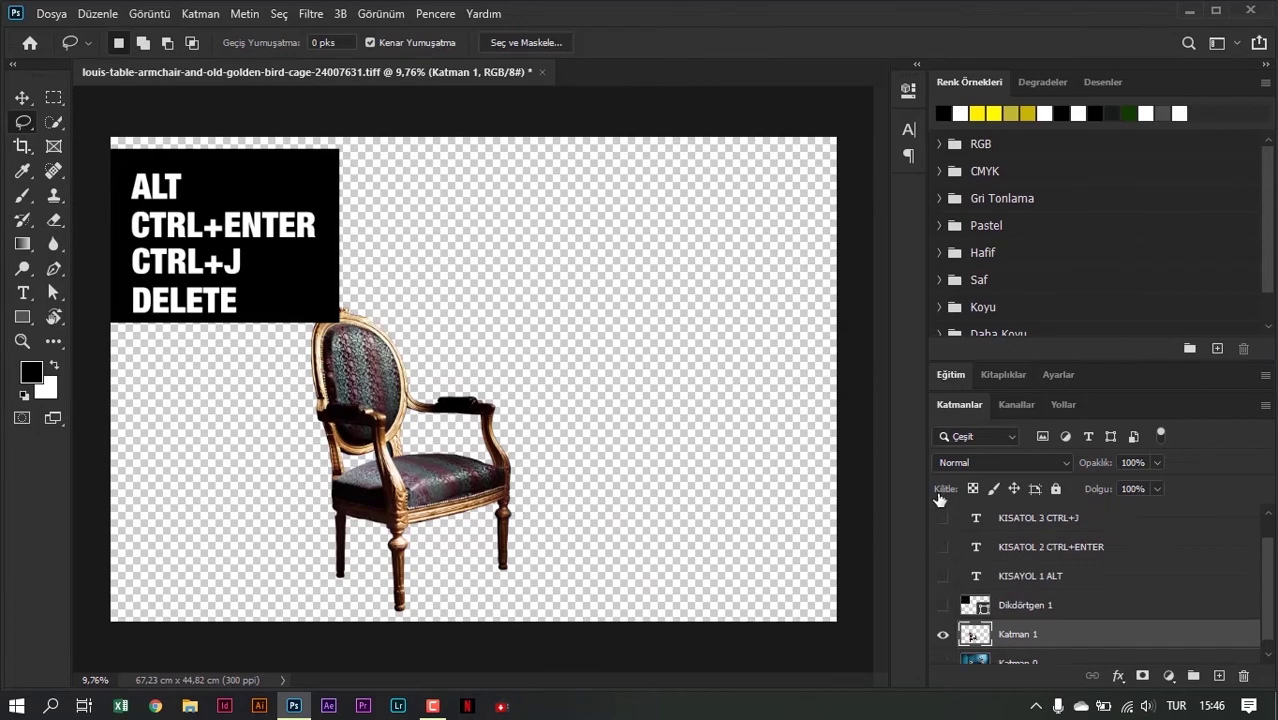
Move the armchair left and scale it up to about 138.65%
click(22, 97)
scroll(470, 380, down, 1)
scroll(1004, 615, up, 1)
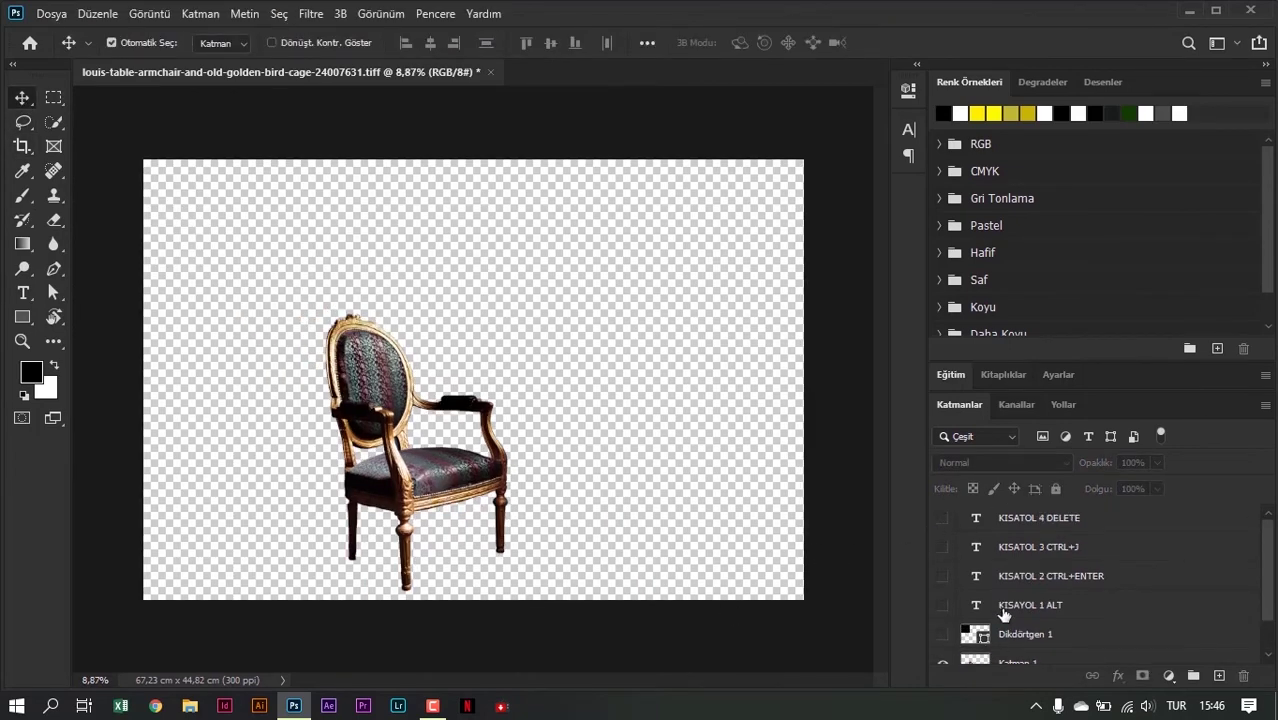
drag(422, 490, 332, 382)
key(ctrl+t)
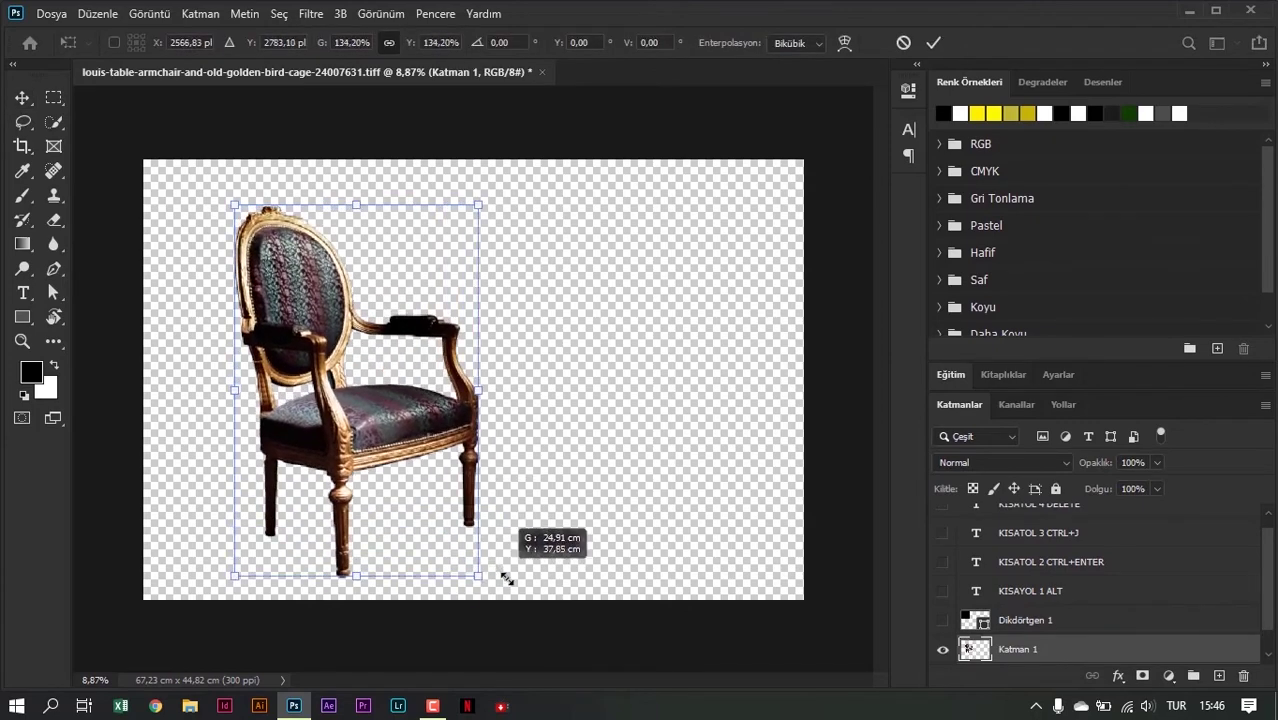
drag(419, 486, 490, 592)
mouse_move(417, 456)
mouse_down()
mouse_move(403, 437)
mouse_move(412, 450)
mouse_move(428, 414)
mouse_up()
key(Return)
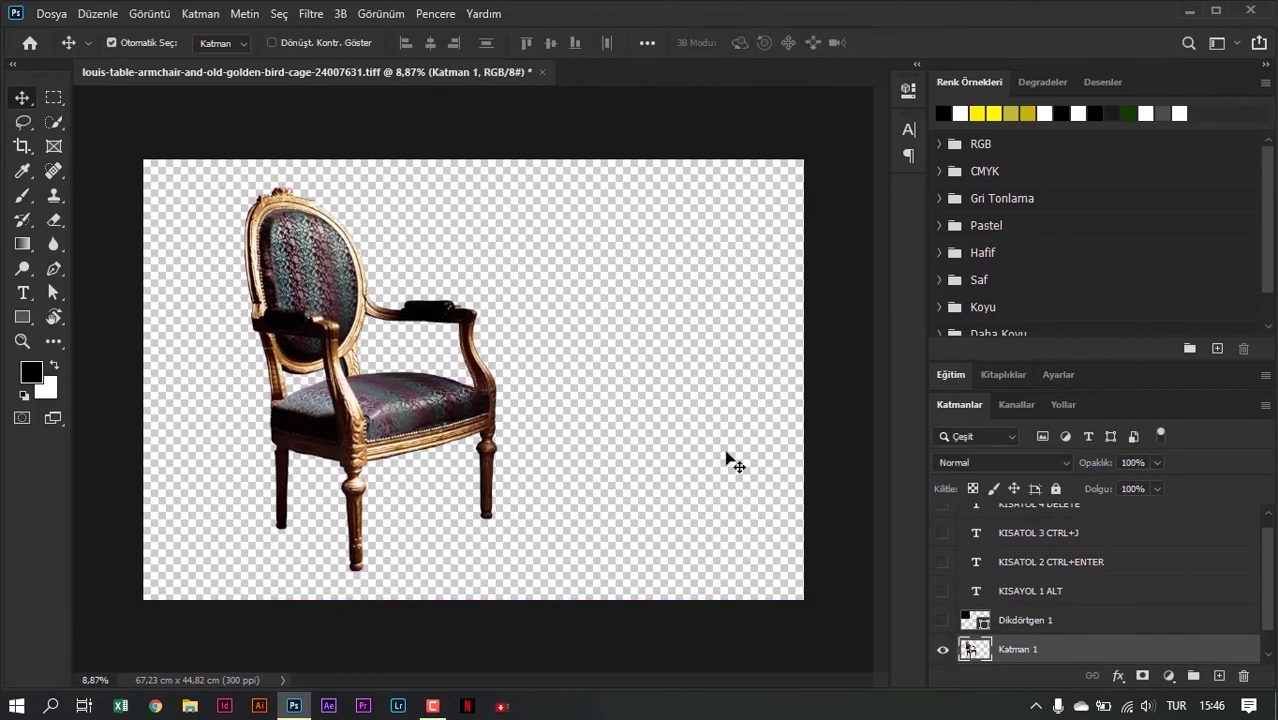
click(727, 456)
scroll(1107, 652, down, 1)
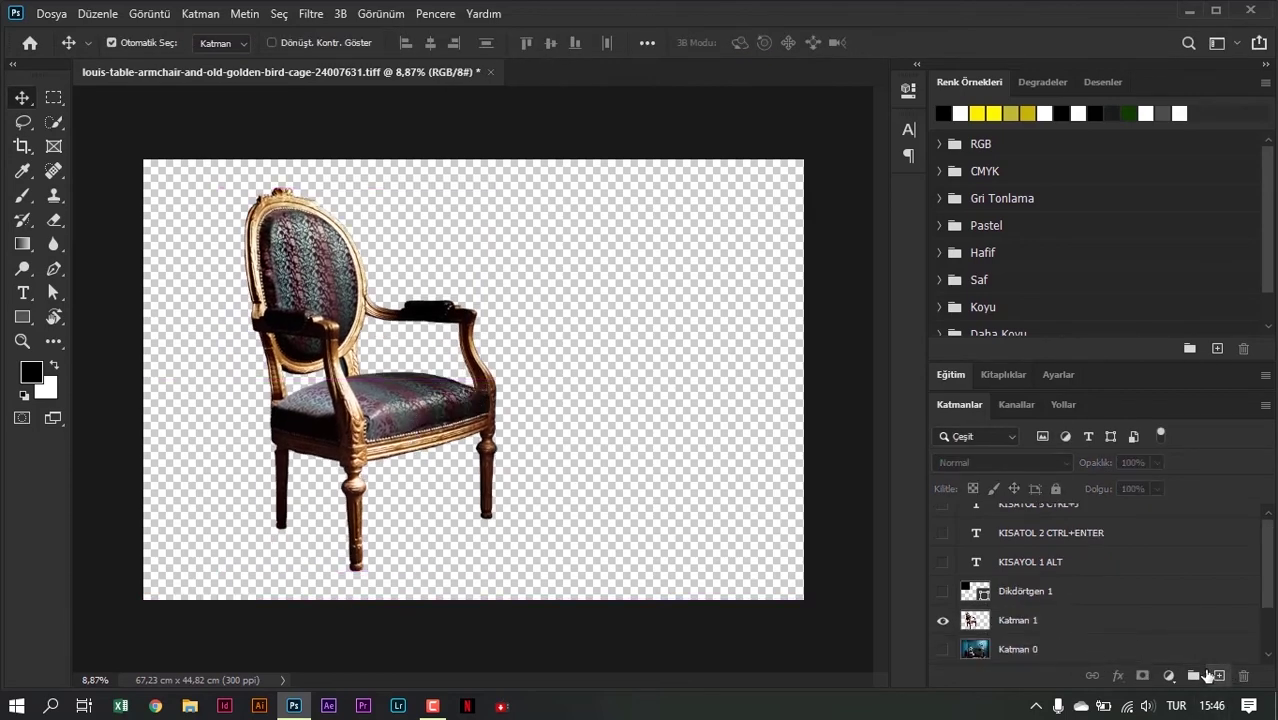
Add a new layer, Katman 2, beneath the armchair layer Katman 1
click(1219, 676)
drag(1042, 520, 1051, 647)
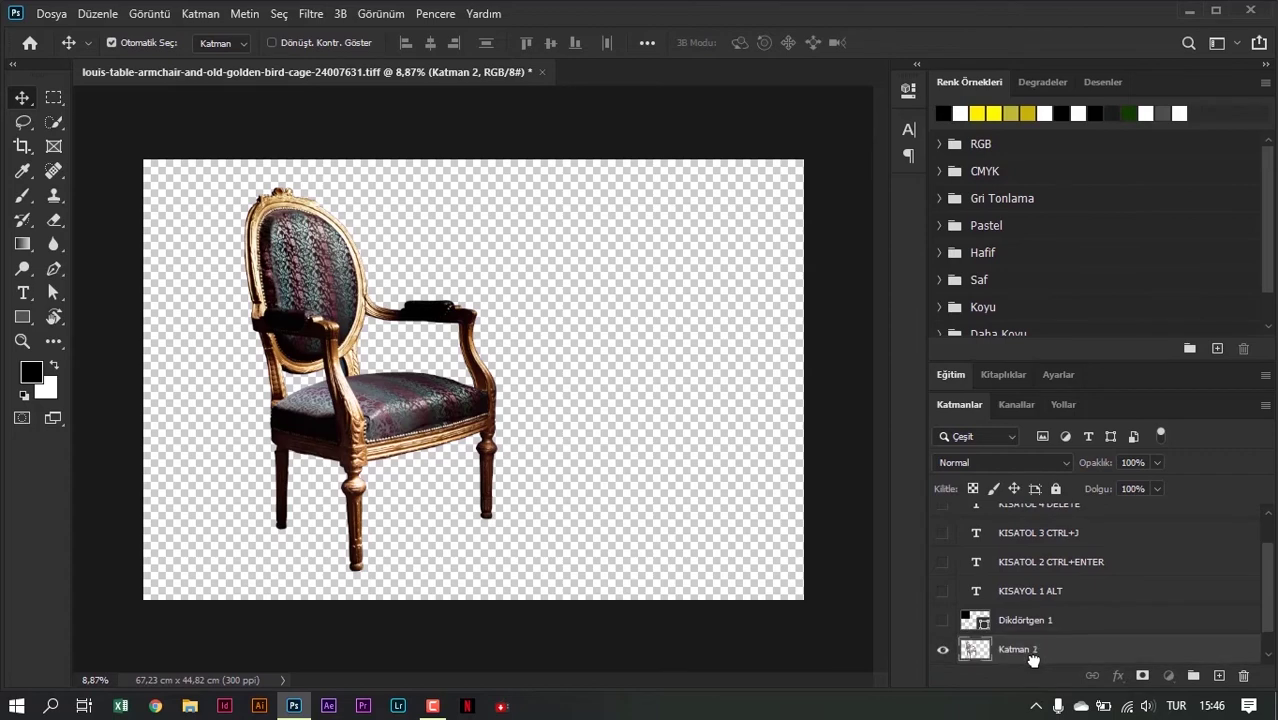
drag(1036, 651, 1036, 640)
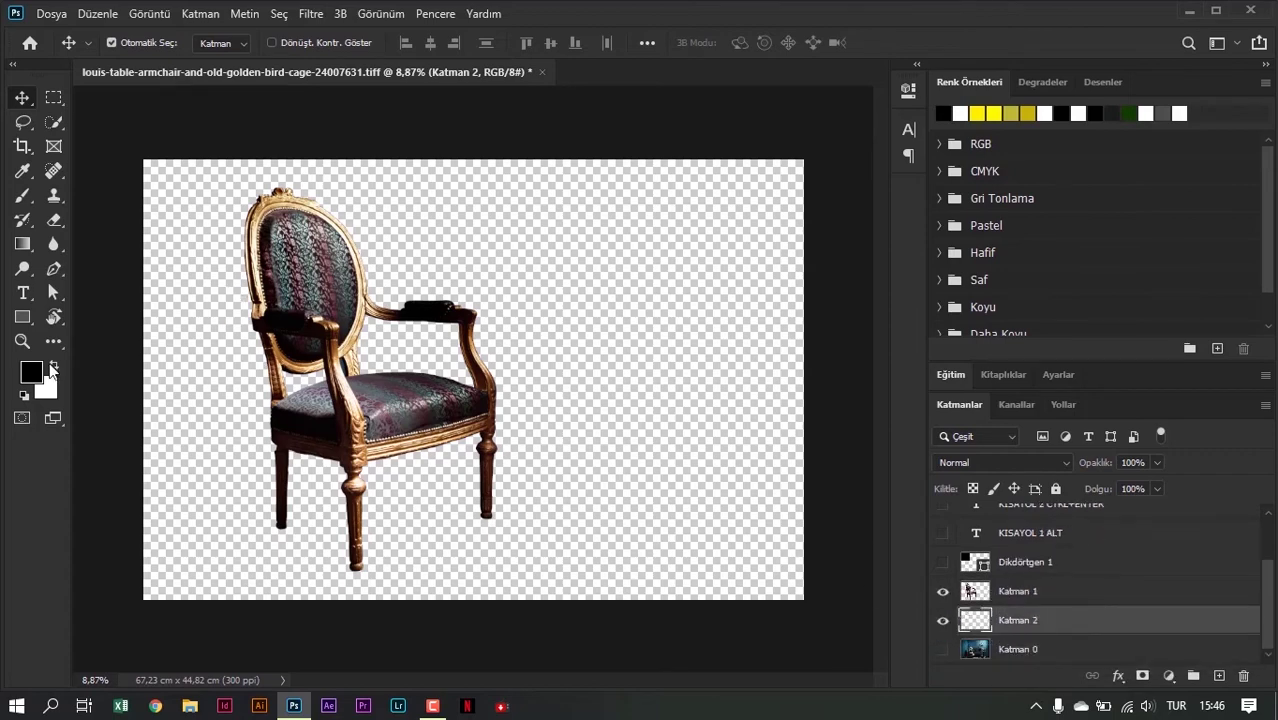
Set the foreground colour to bright pink (#f21bc7)
click(34, 372)
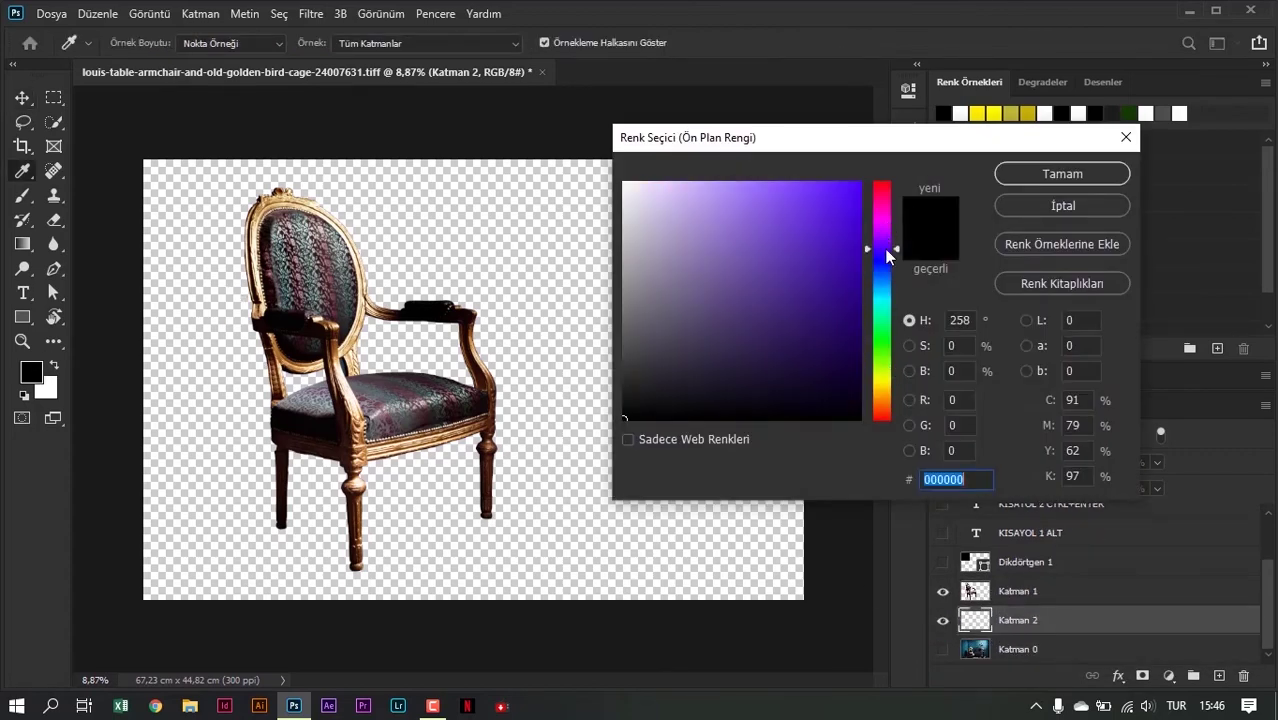
mouse_move(888, 242)
mouse_down()
mouse_move(886, 316)
mouse_move(890, 222)
mouse_up()
drag(851, 180, 797, 178)
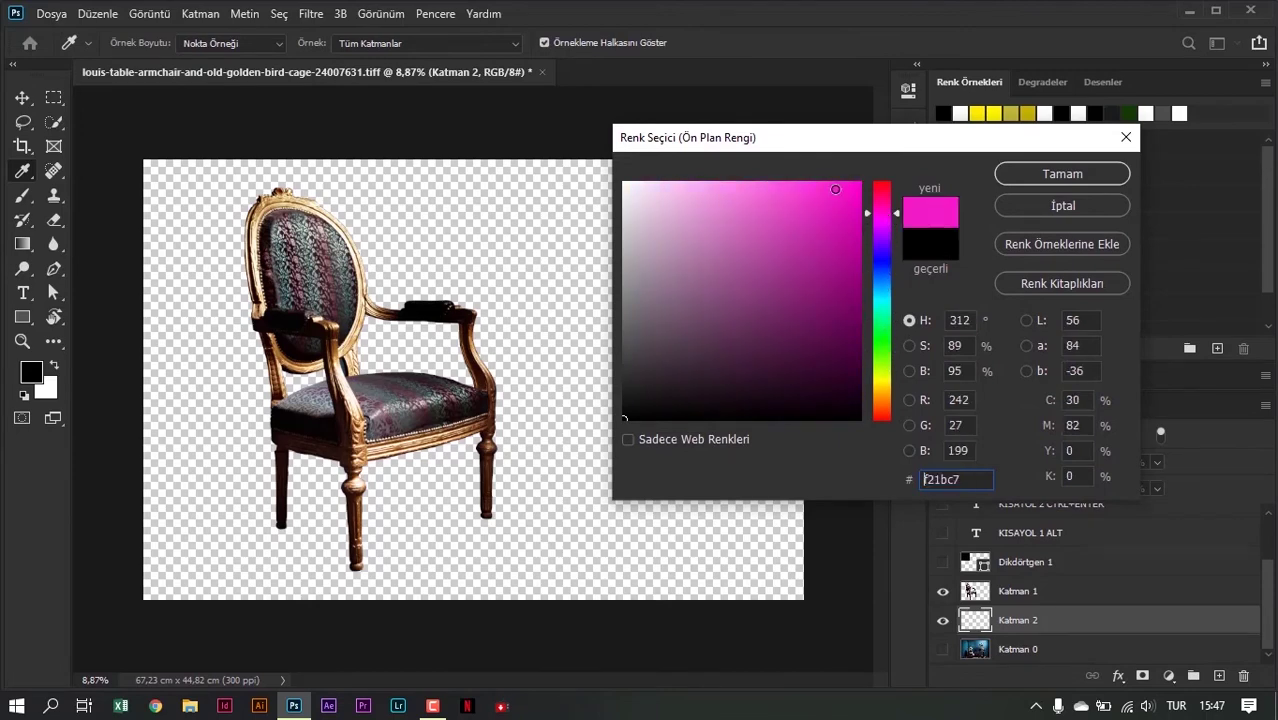
key(Return)
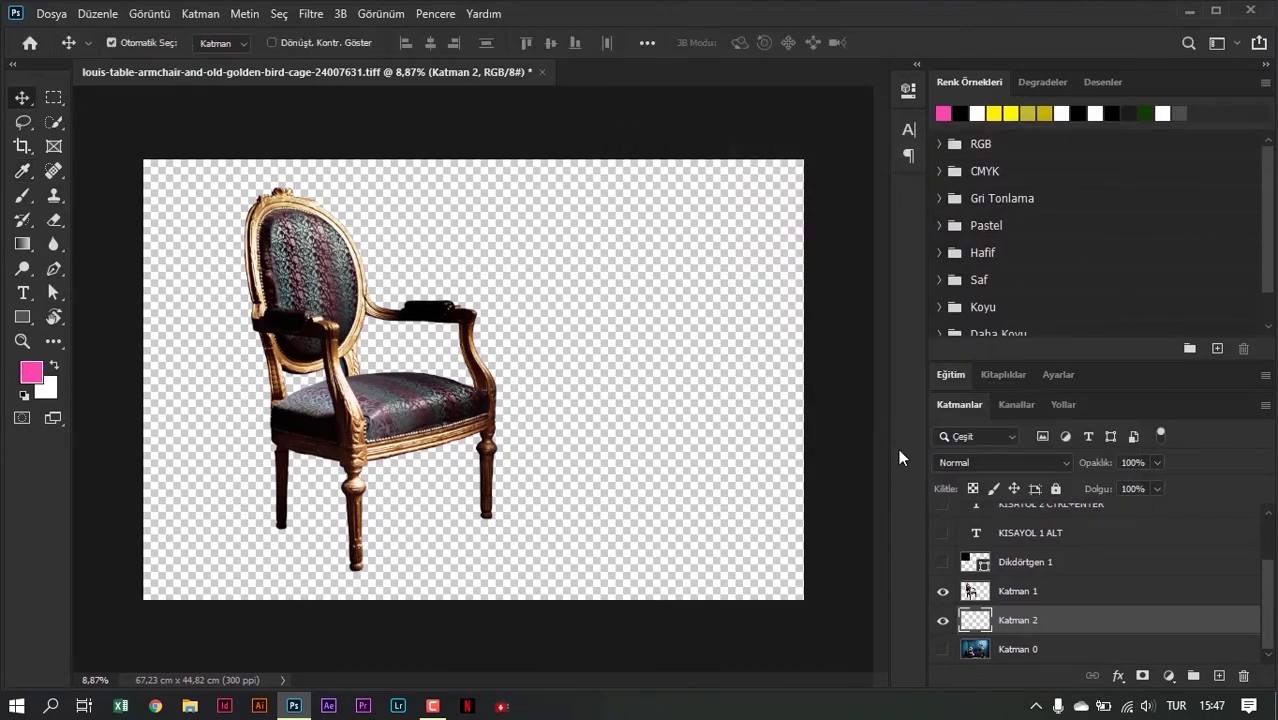
Fill Katman 2 with pink and shift the armchair right over it
key(ctrl+BackSpace)
key(ctrl+z)
key(x)
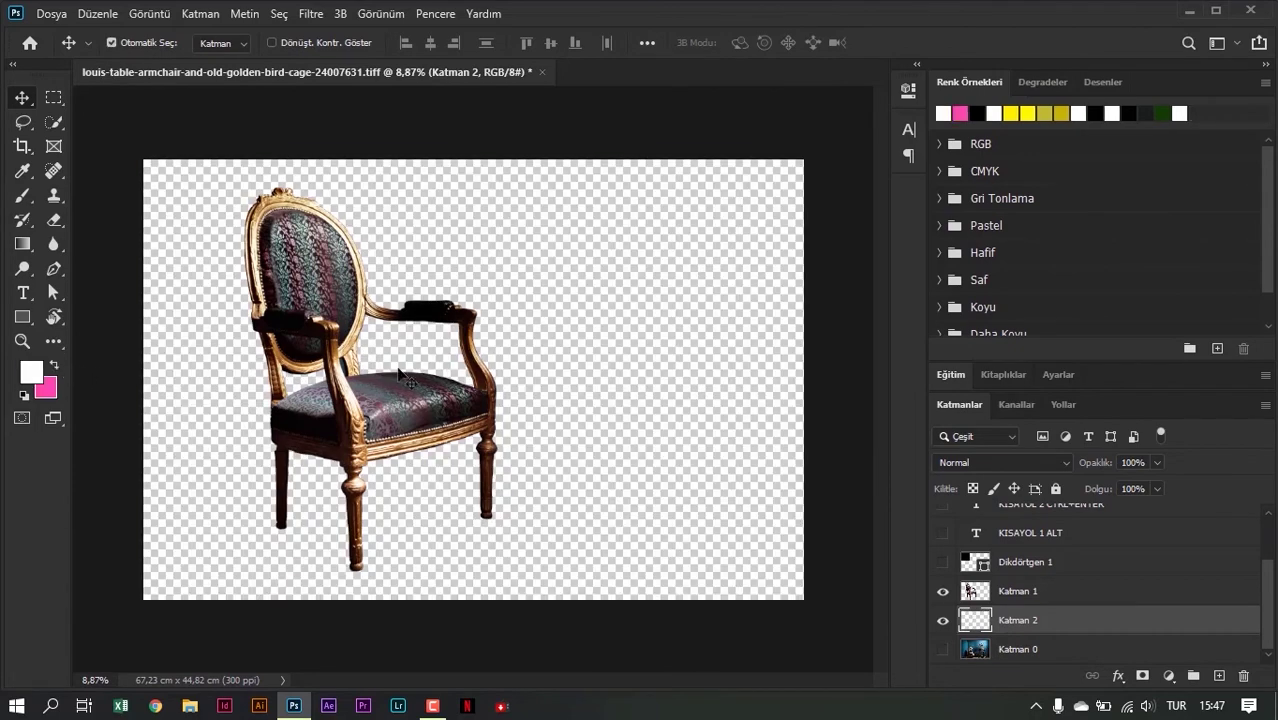
key(ctrl+BackSpace)
mouse_move(404, 445)
mouse_down()
mouse_move(452, 462)
mouse_move(507, 451)
mouse_up()
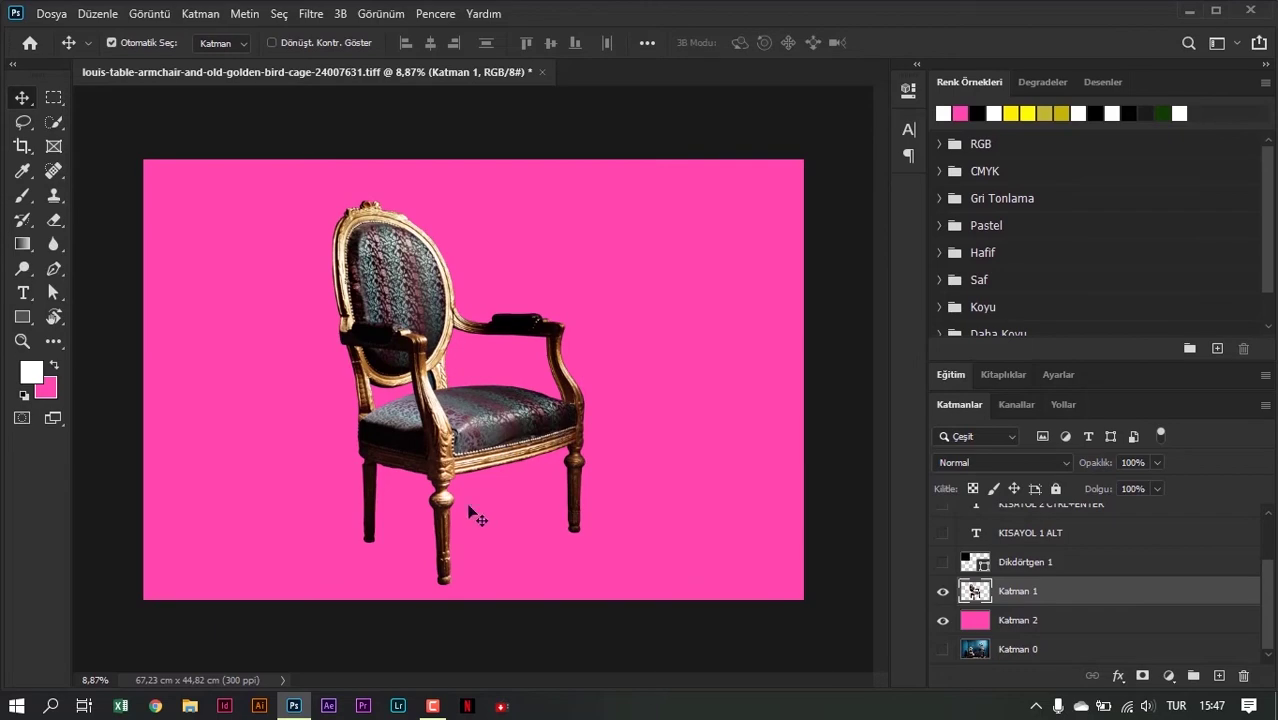
Zoom in on the dark gap between arm and backrest and start a Pen path at its top
scroll(455, 372, up, 3)
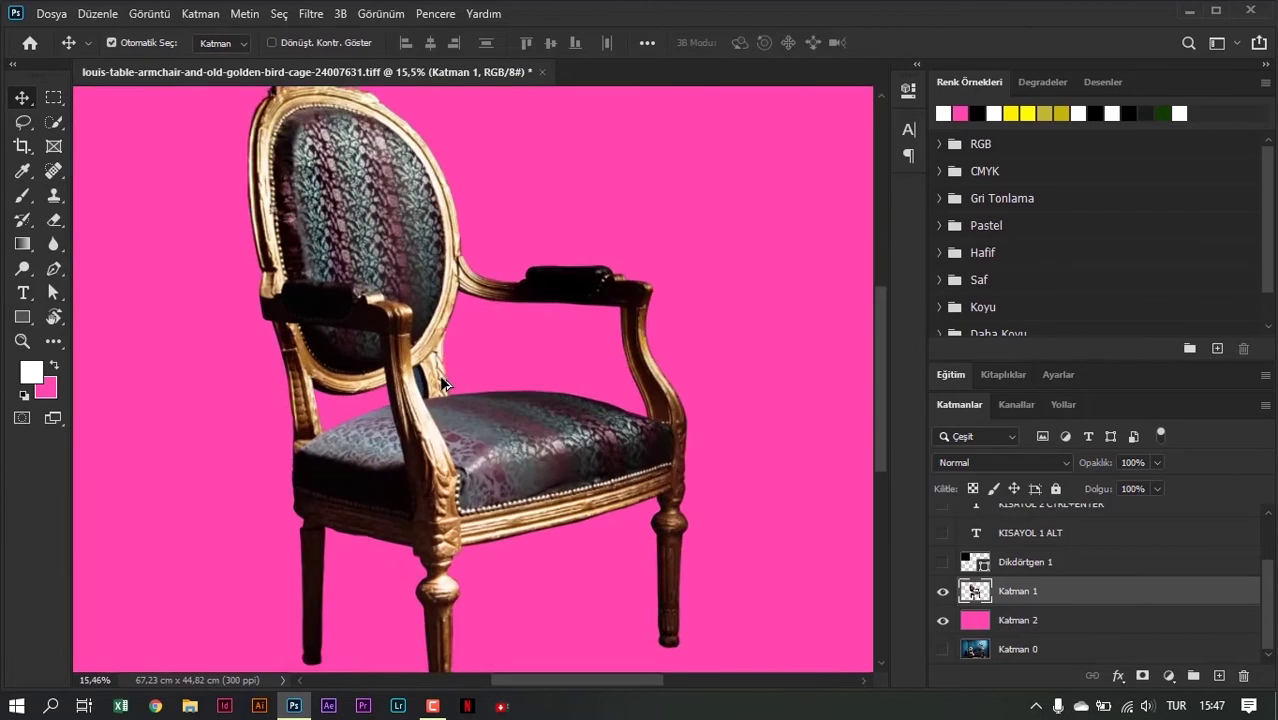
scroll(440, 380, up, 4)
scroll(420, 390, up, 3)
scroll(412, 393, up, 1)
scroll(409, 390, up, 1)
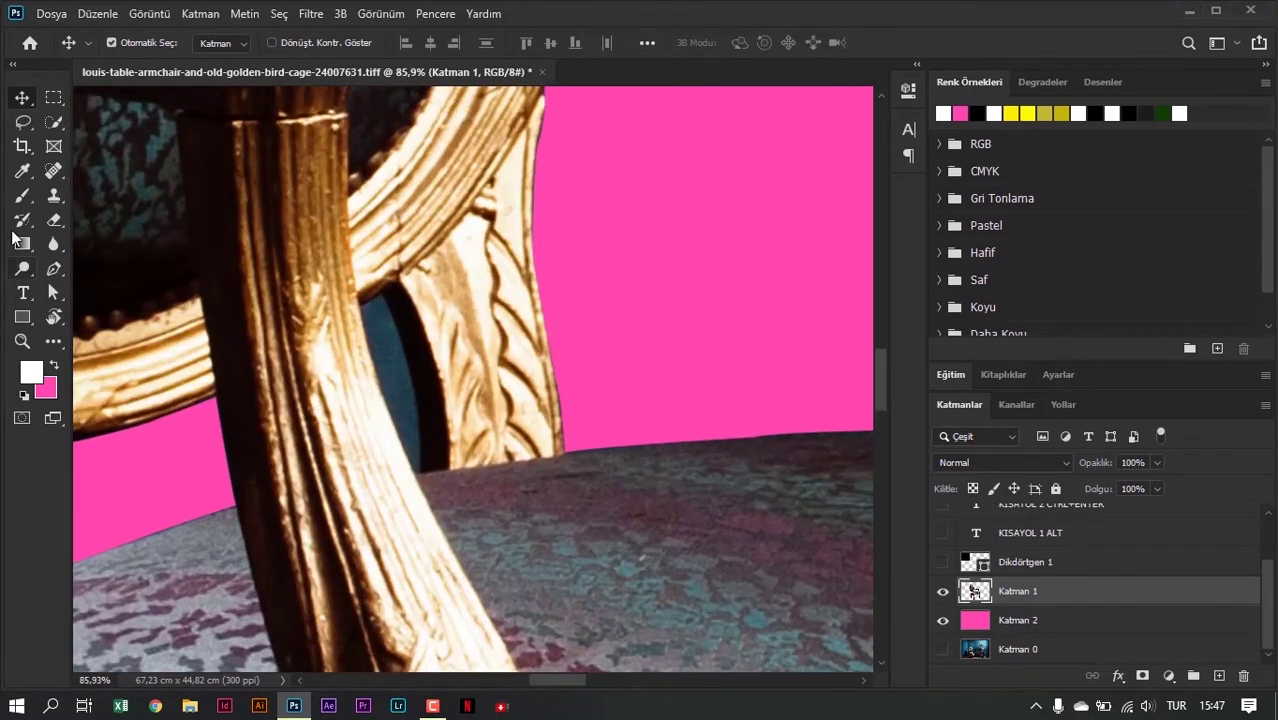
key(p)
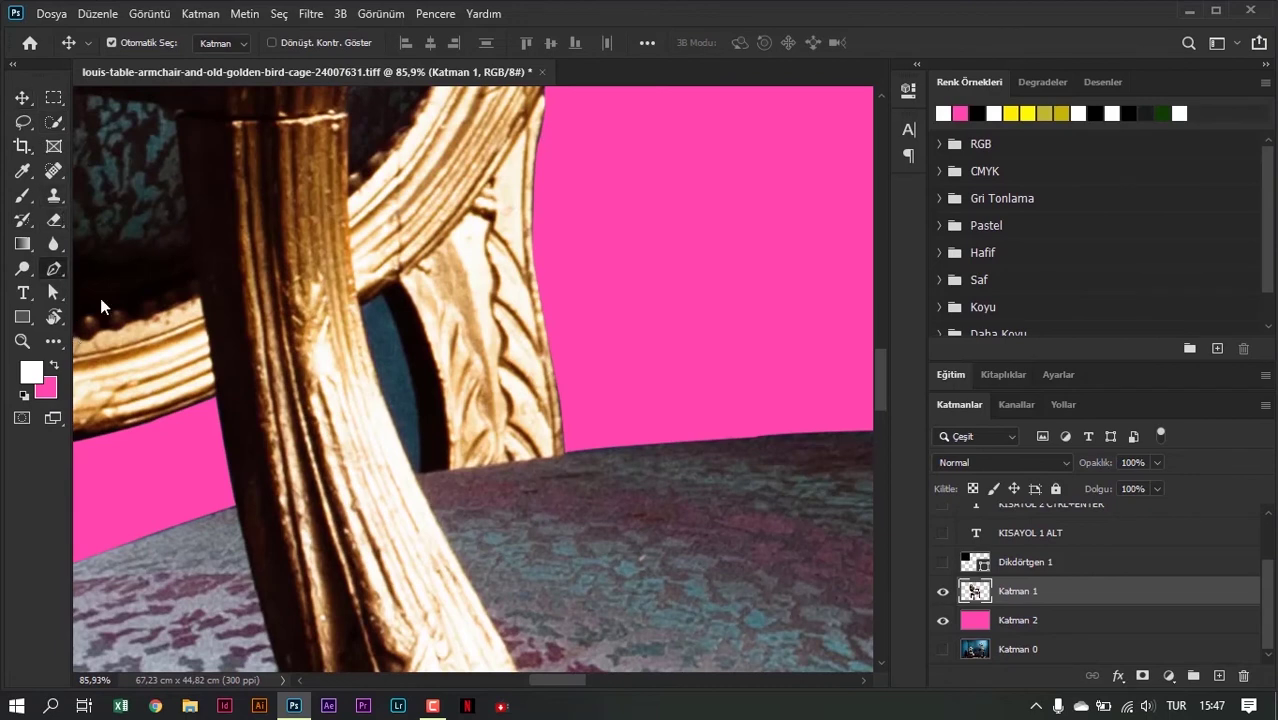
scroll(392, 282, up, 2)
click(360, 273)
scroll(406, 262, up, 1)
Add anchors down the gap's edge, close the path, and zoom back out
click(392, 258)
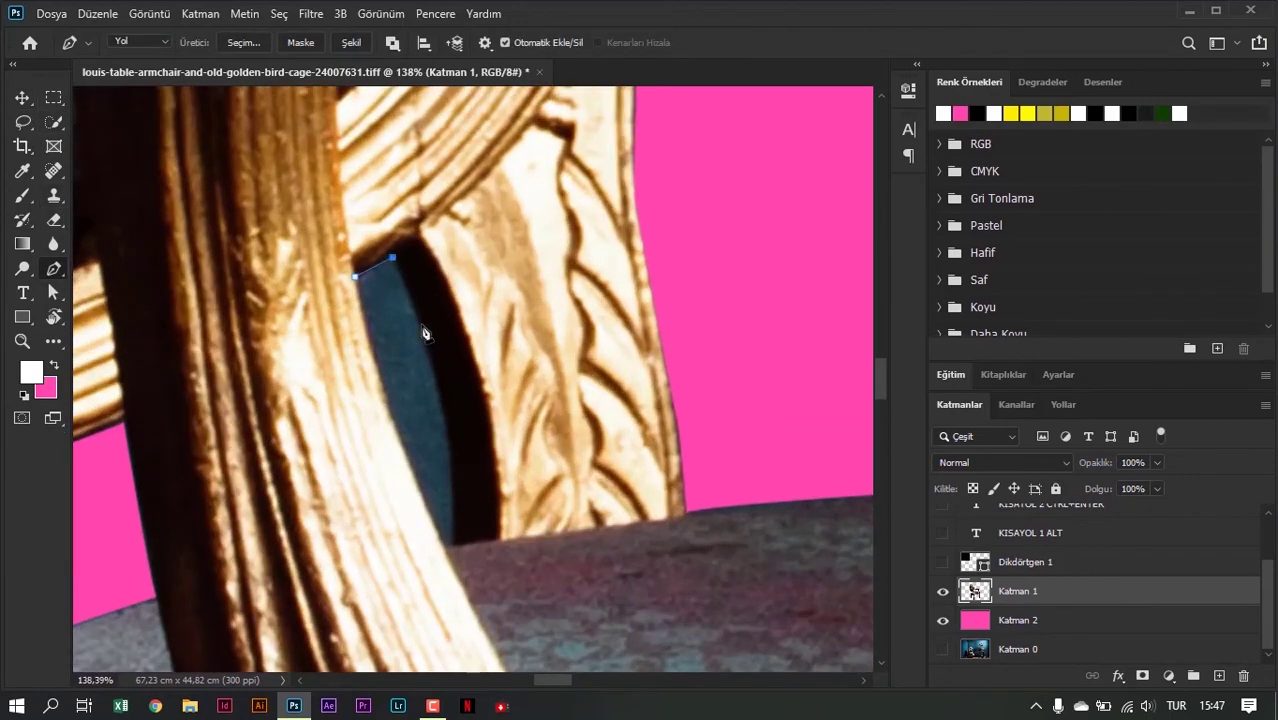
click(422, 327)
click(449, 445)
click(452, 545)
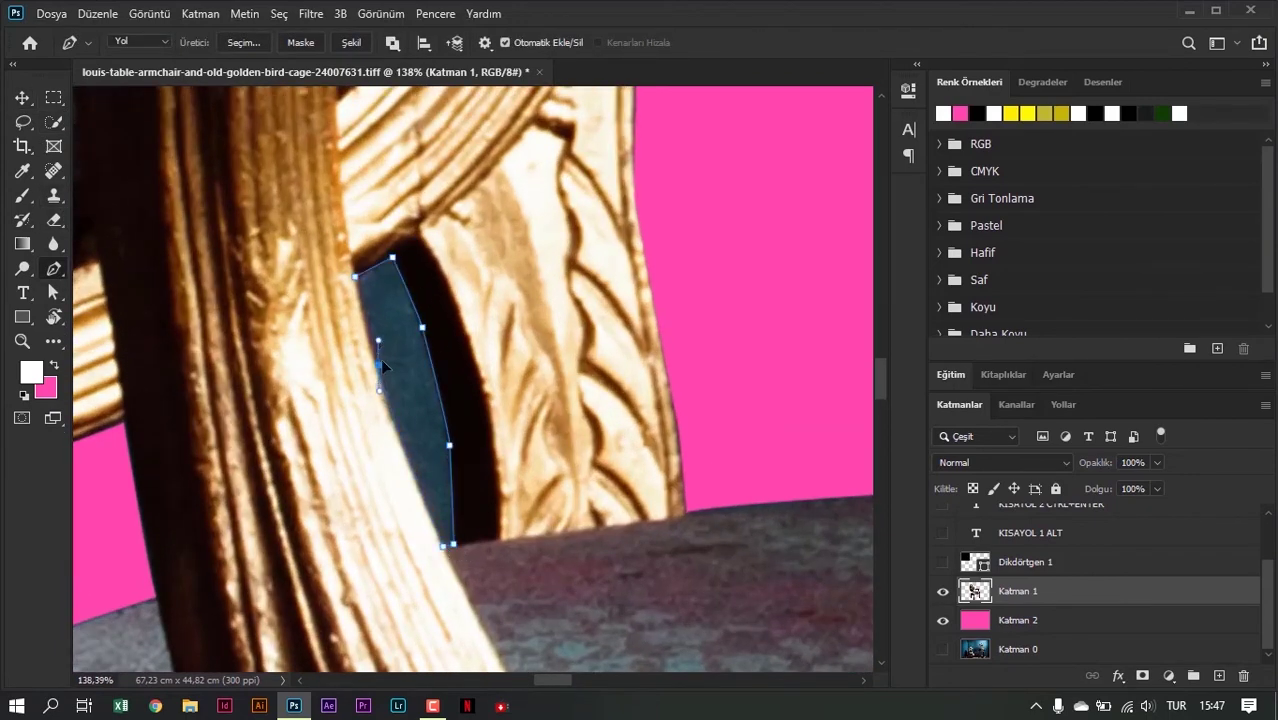
click(356, 276)
scroll(476, 450, down, 8)
scroll(478, 448, down, 2)
scroll(478, 448, down, 2)
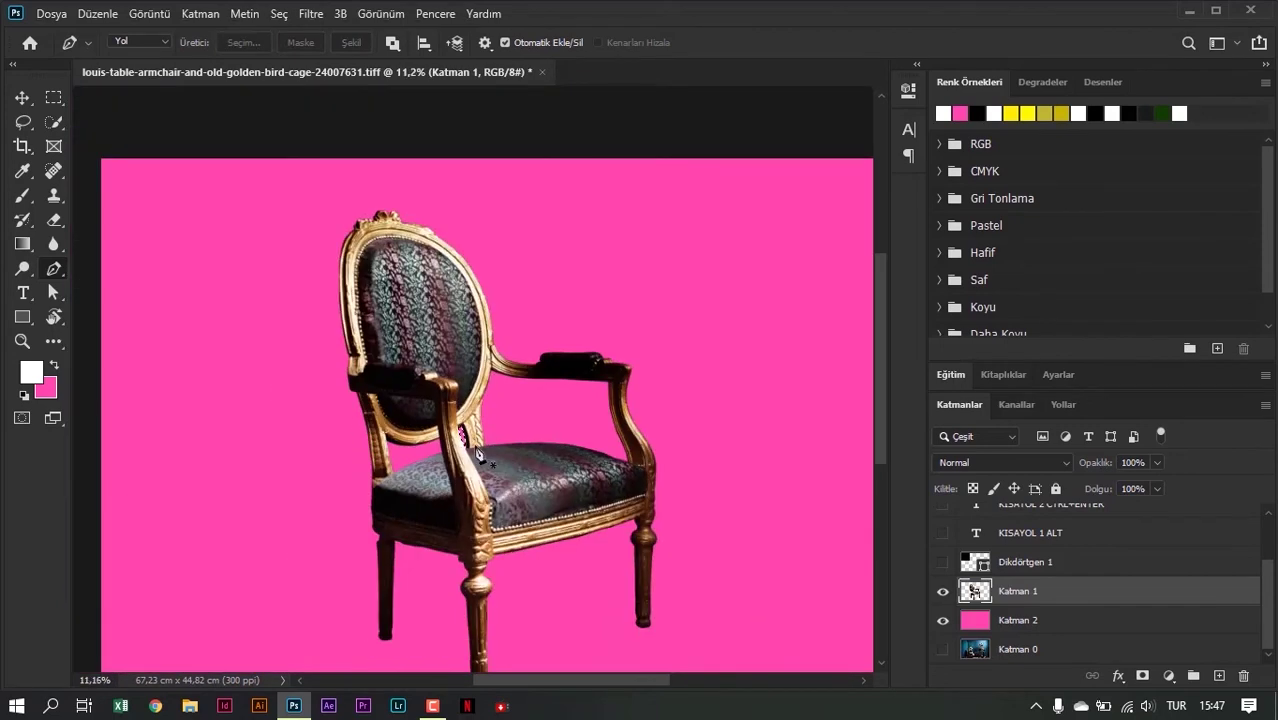
scroll(420, 470, down, 1)
key(l)
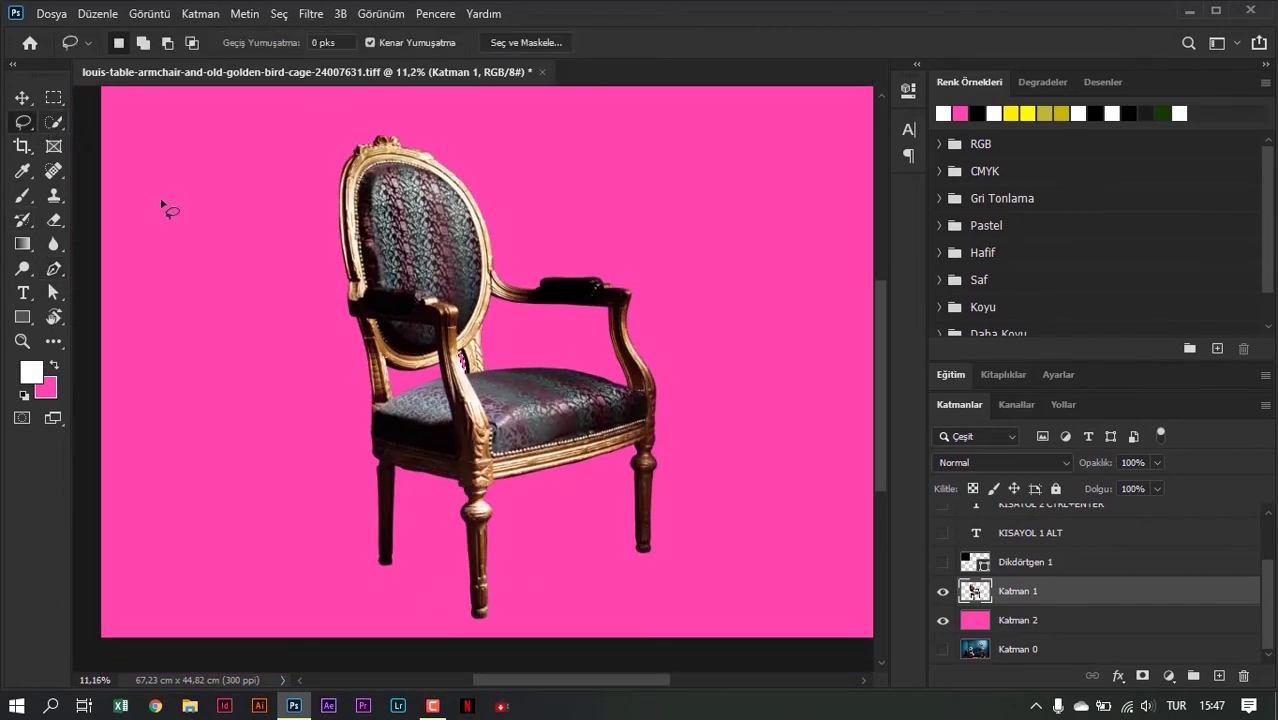
scroll(540, 328, down, 1)
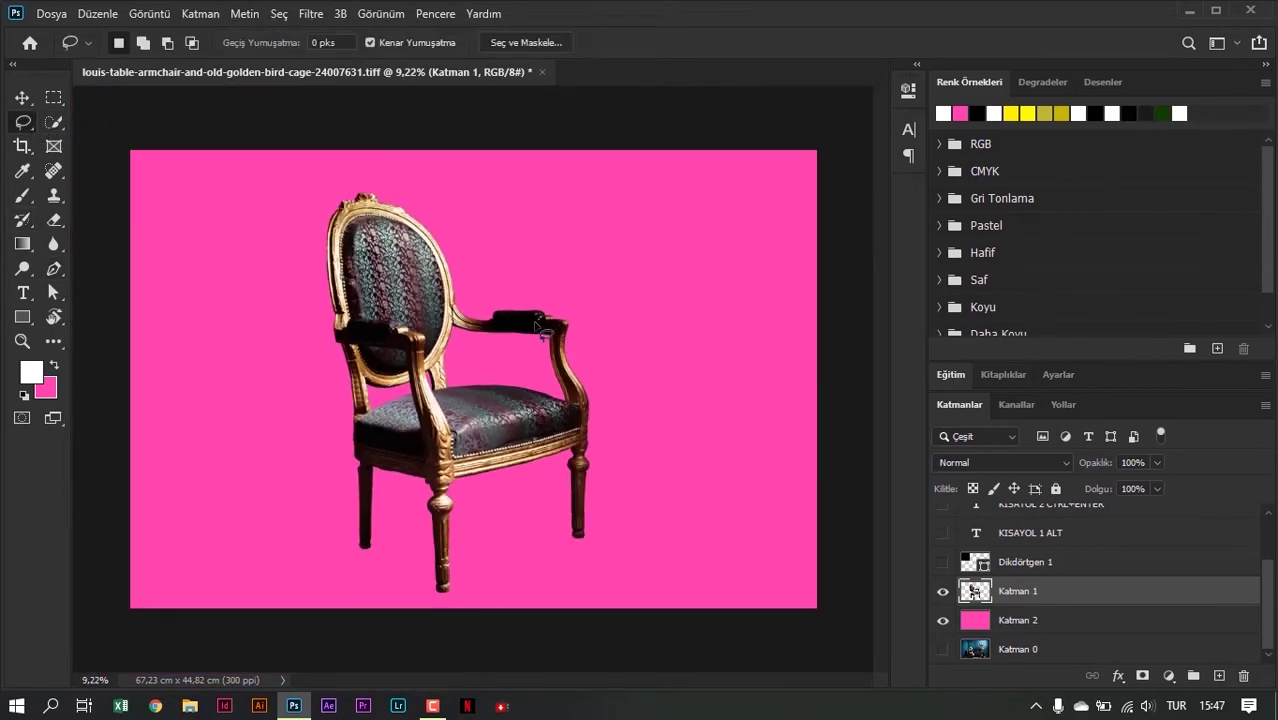
Nudge the armchair slightly right on the pink background and select Katman 2
click(21, 97)
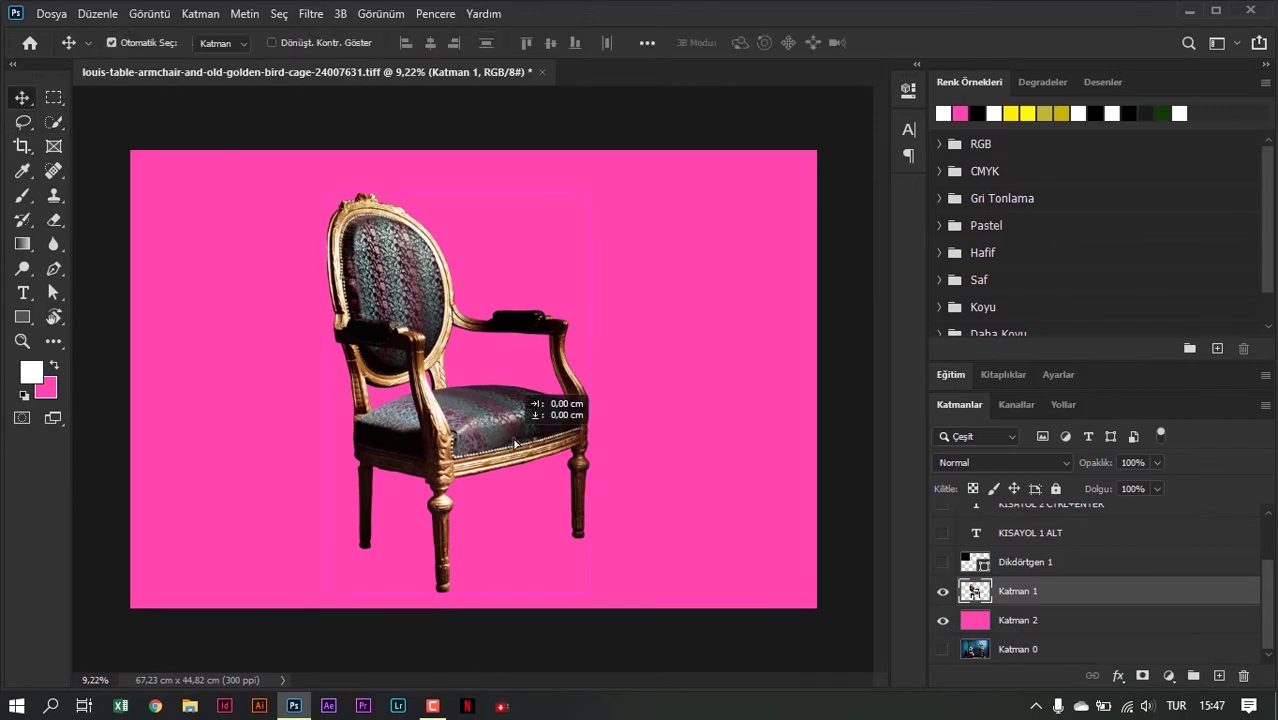
drag(502, 443, 513, 444)
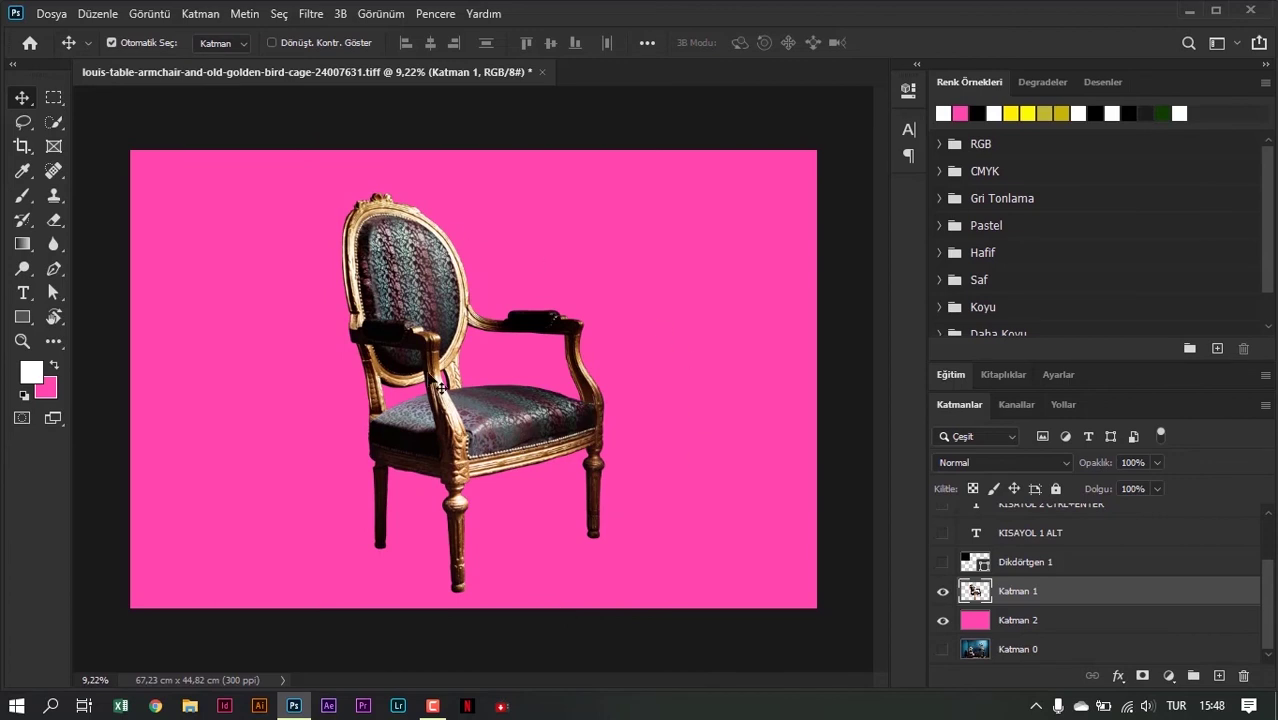
drag(429, 383, 430, 383)
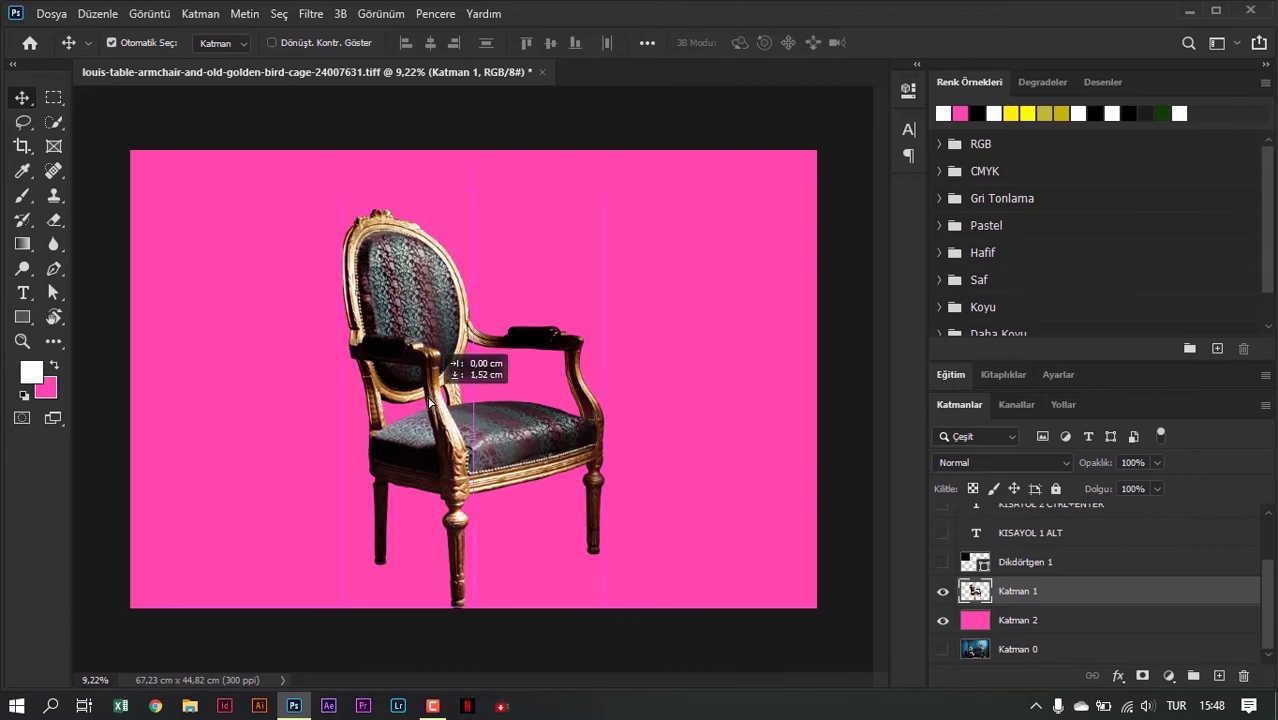
click(768, 340)
scroll(795, 313, down, 1)
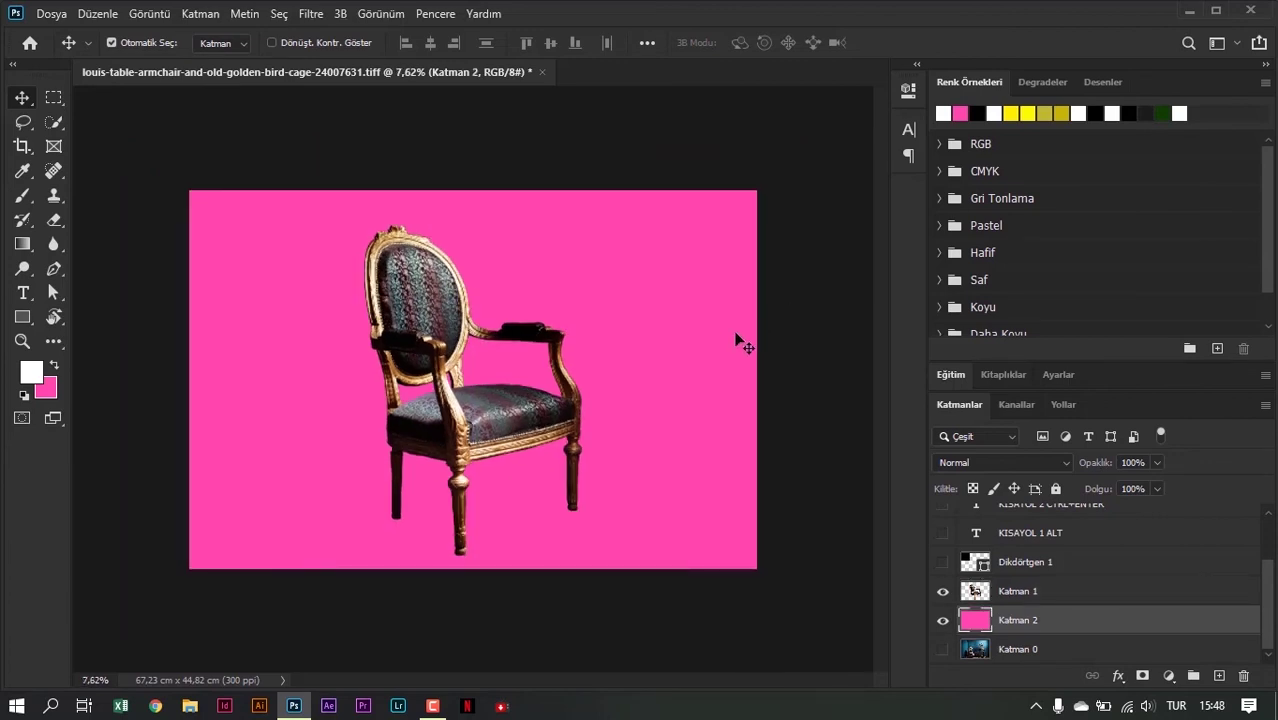
scroll(1151, 618, up, 3)
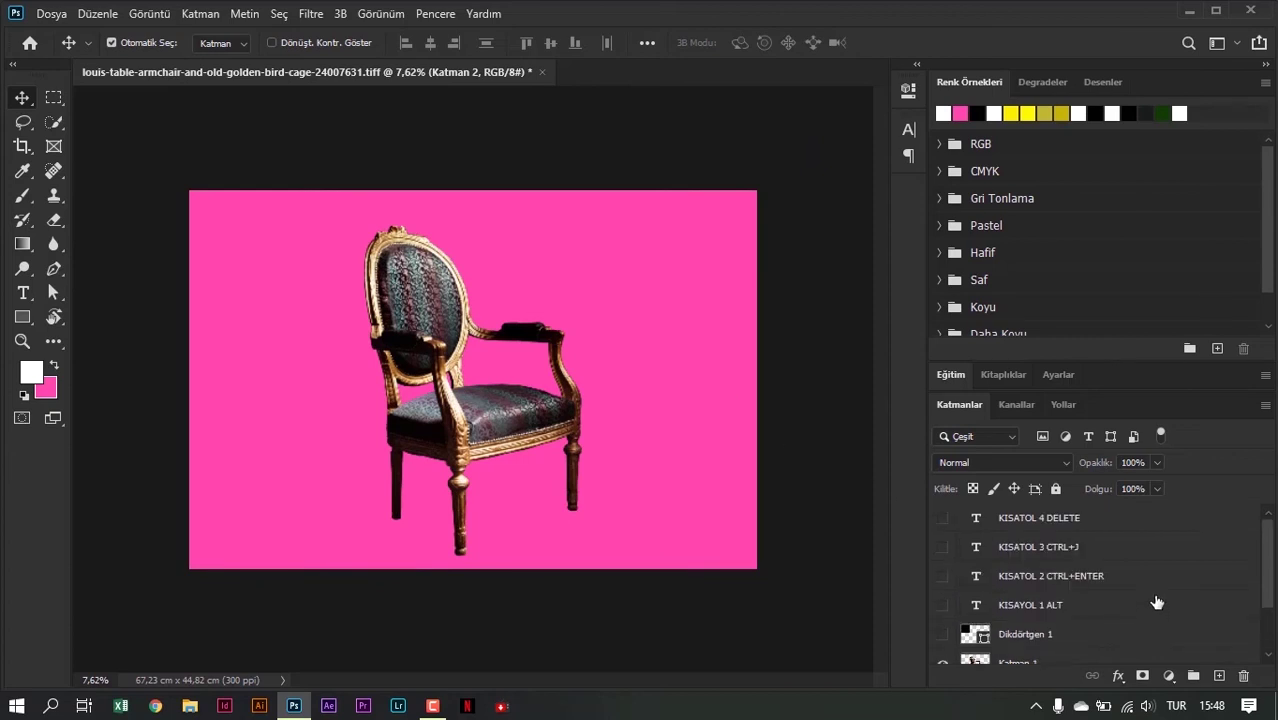
scroll(1130, 595, down, 3)
scroll(1117, 603, up, 3)
scroll(1117, 603, down, 3)
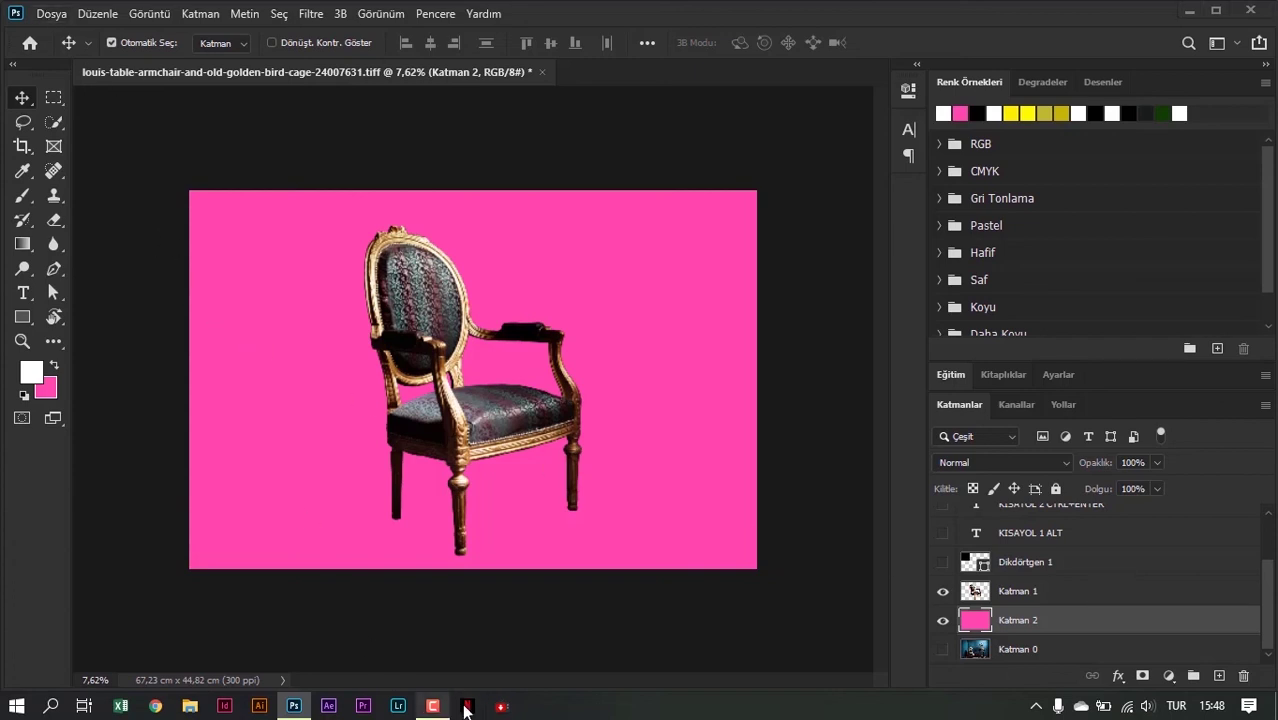
click(432, 706)
click(1240, 630)
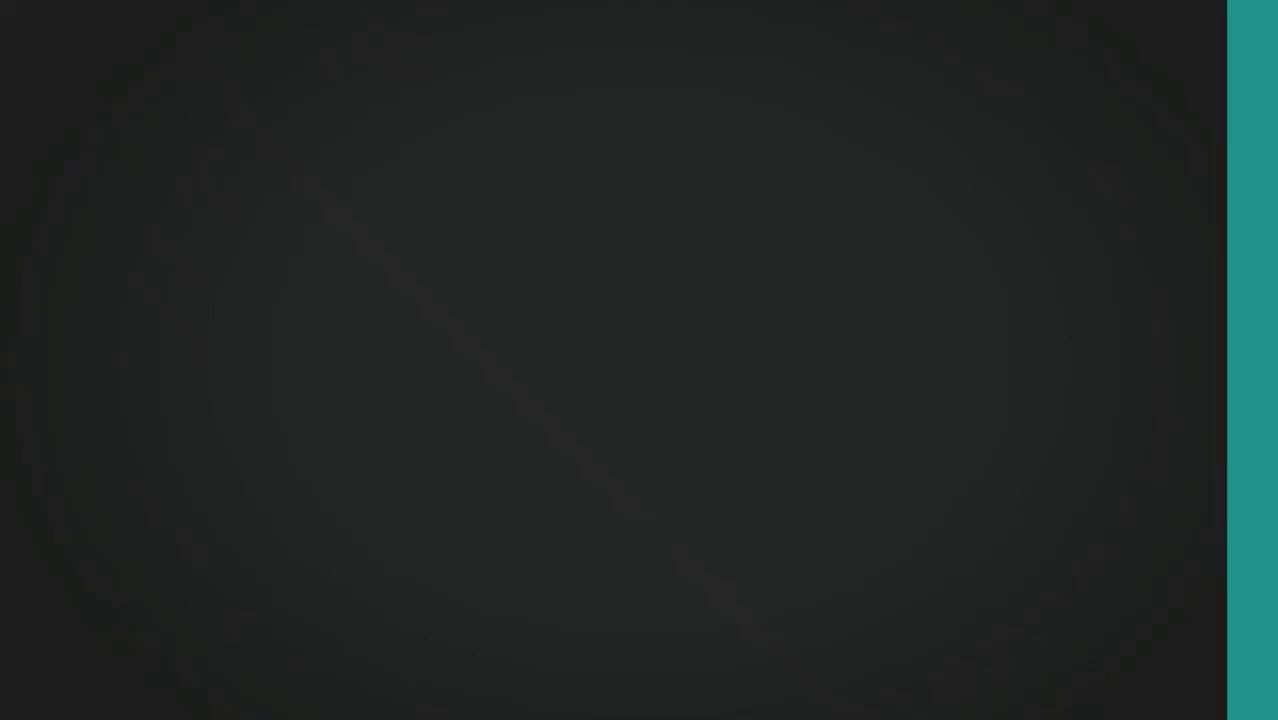